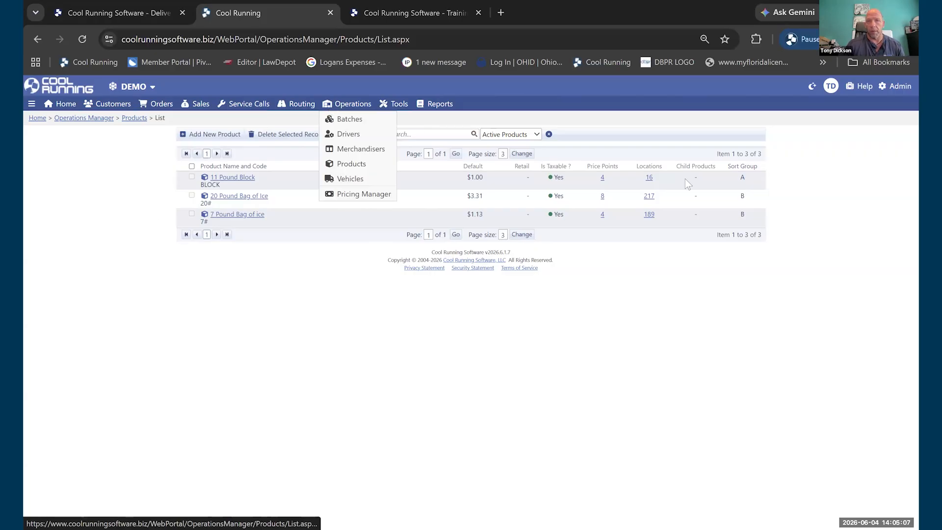
# - Select Olmsted Ice as the support license to work with
pyautogui.click(696, 157)
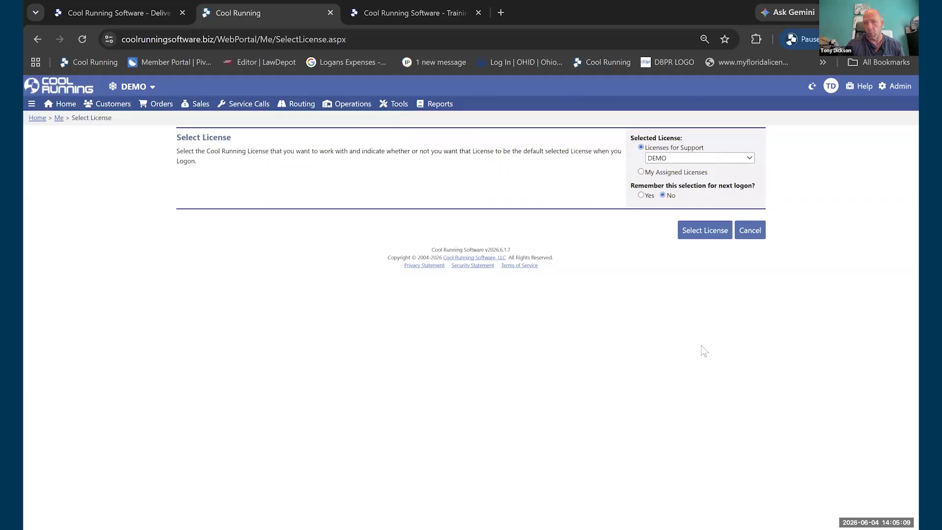
pyautogui.scroll(-10, 702, 345)
pyautogui.scroll(-7, 703, 350)
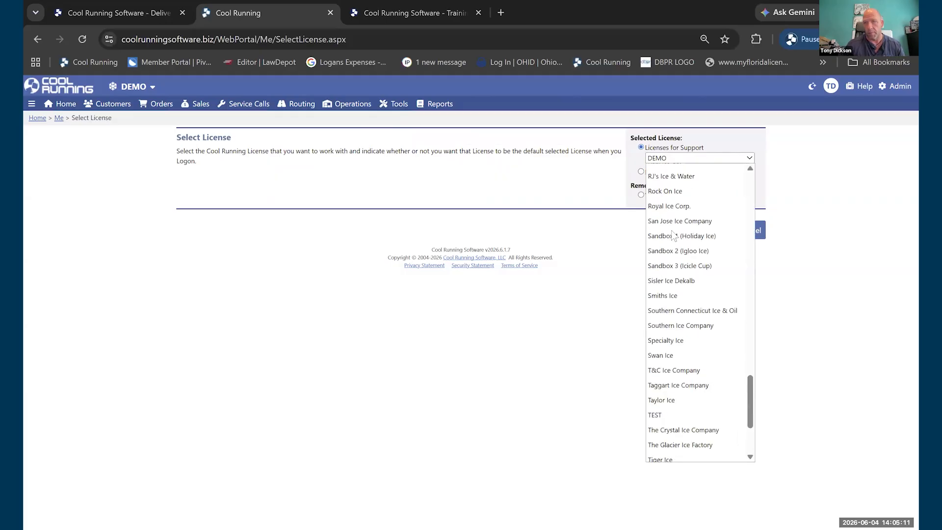
pyautogui.scroll(3, 696, 274)
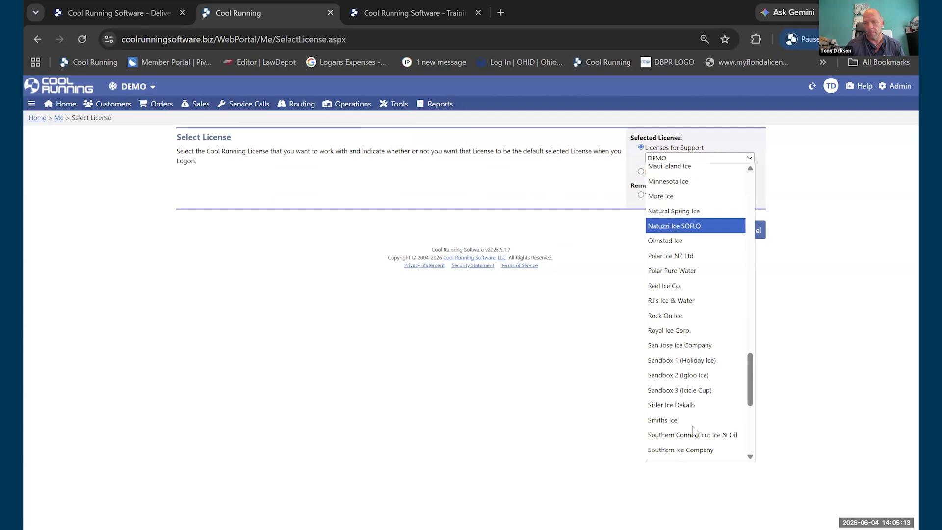
pyautogui.scroll(2, 690, 429)
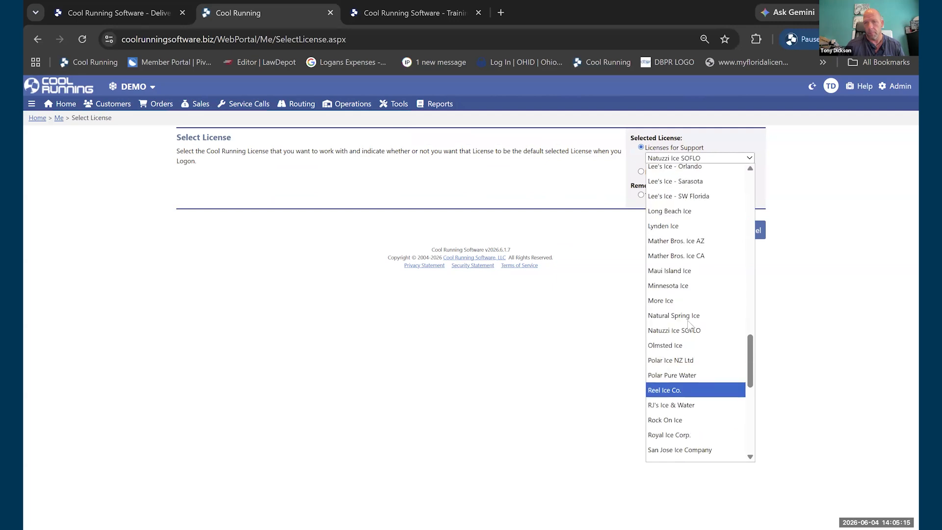
pyautogui.click(696, 345)
pyautogui.click(707, 229)
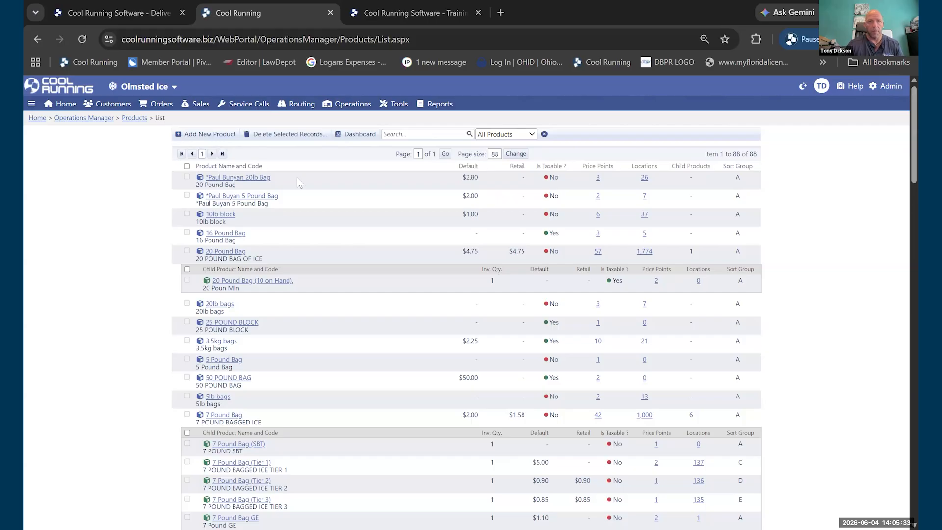
# - Examine the Olmsted Ice product list, including child products, default prices, price points and assigned locations
pyautogui.scroll(-3, 417, 196)
pyautogui.scroll(3, 527, 187)
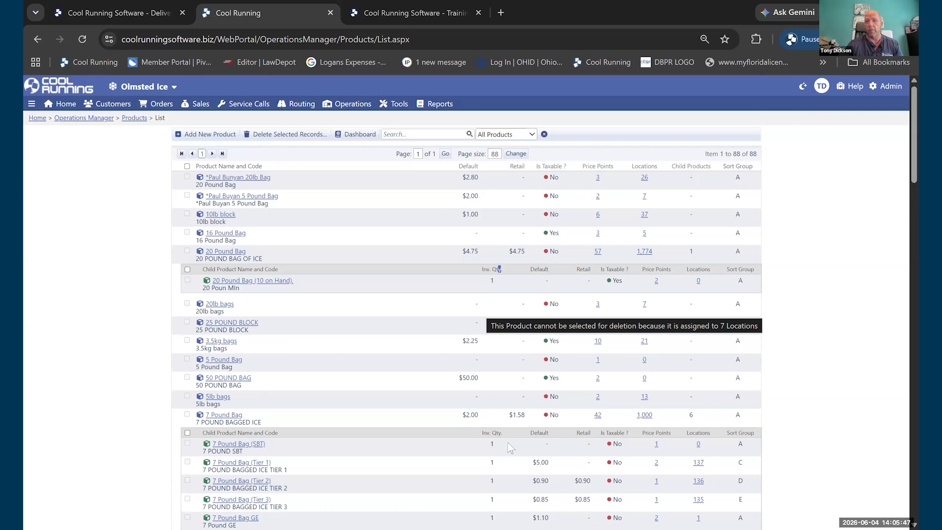
pyautogui.scroll(-2, 490, 452)
pyautogui.scroll(2, 490, 452)
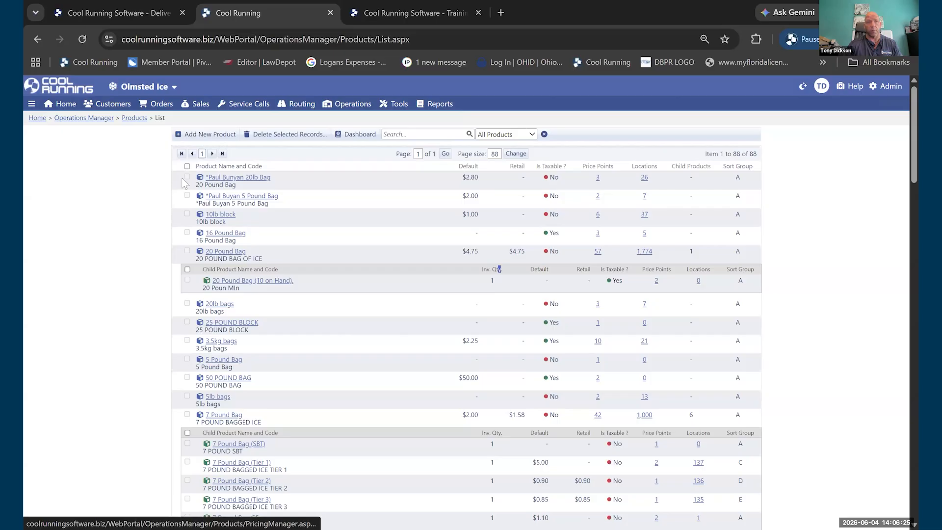
pyautogui.scroll(-1, 145, 223)
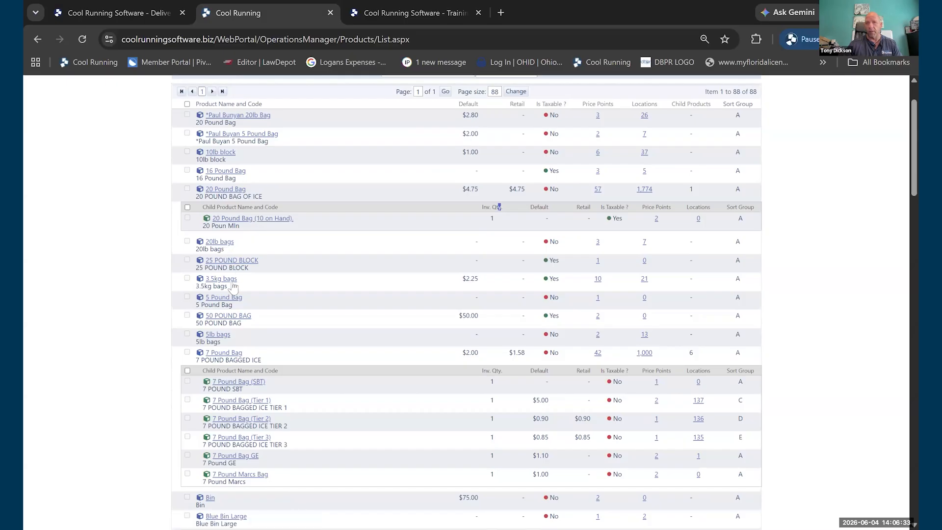
# - Open the Pricing Manager for the Olmsted Ice products
pyautogui.click(598, 279)
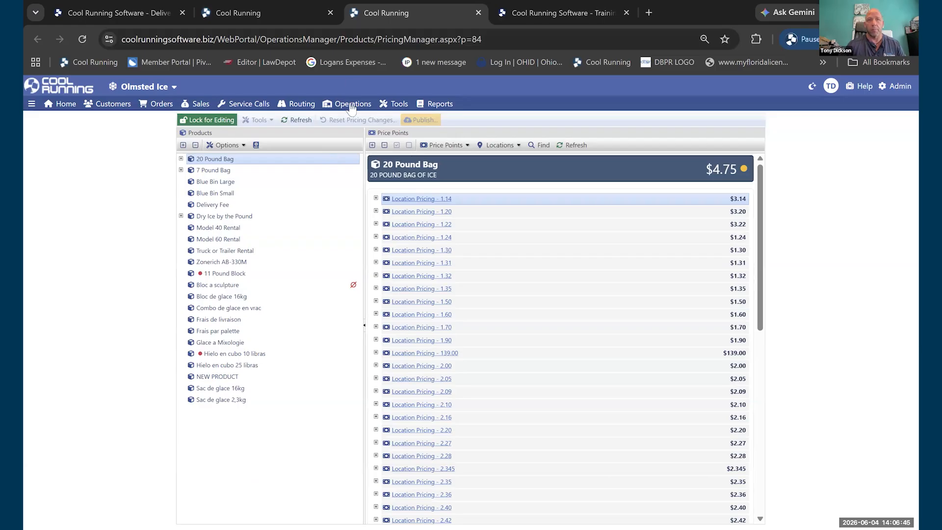
pyautogui.moveTo(351, 108)
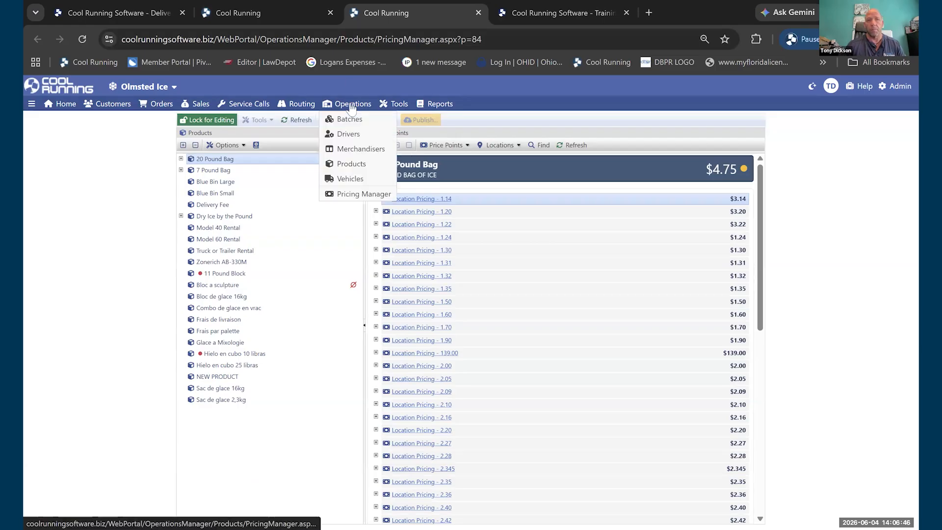
pyautogui.click(364, 194)
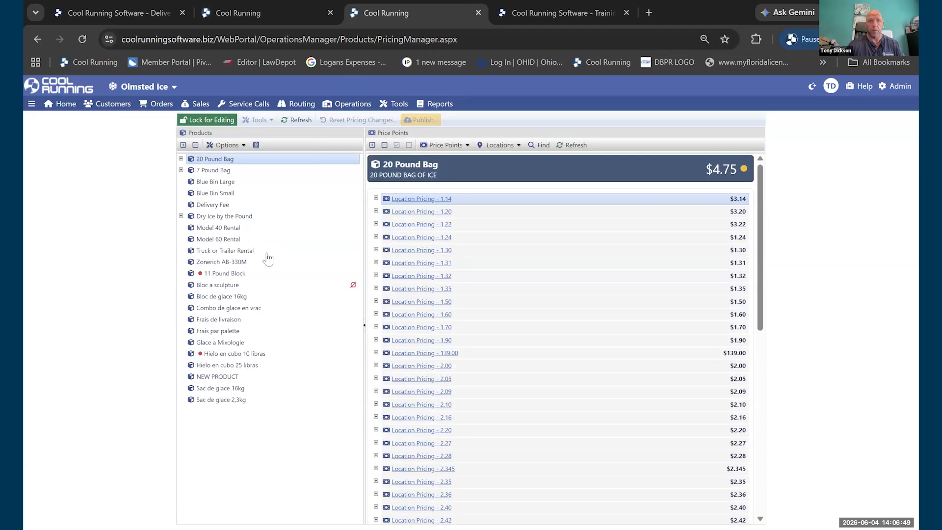
# - Switch to the DEMO license and lock its pricing for editing
pyautogui.click(139, 88)
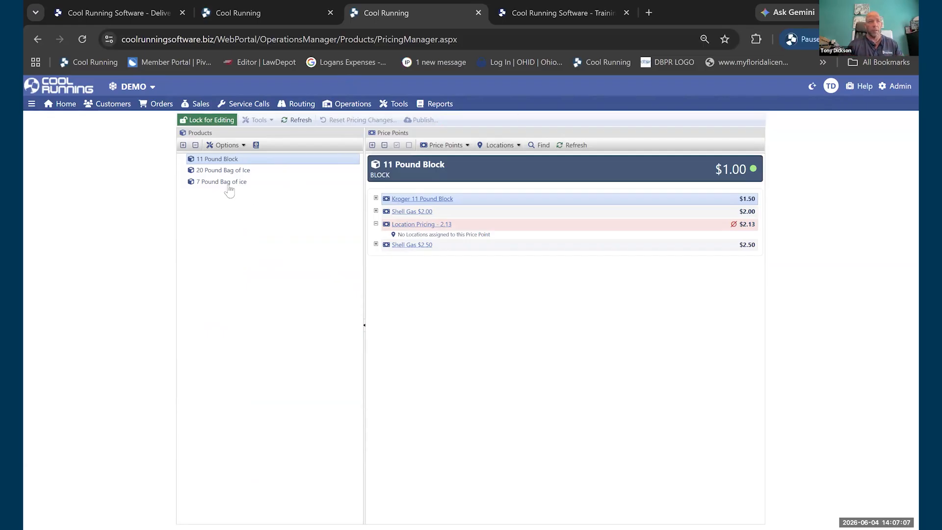
pyautogui.click(185, 120)
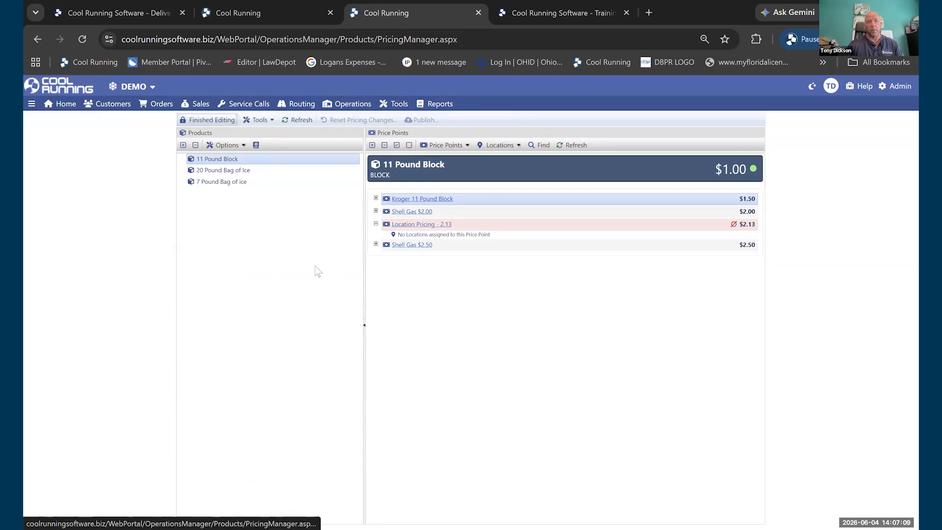
# - Show the inactive products in the product list and hide them again
pyautogui.click(229, 145)
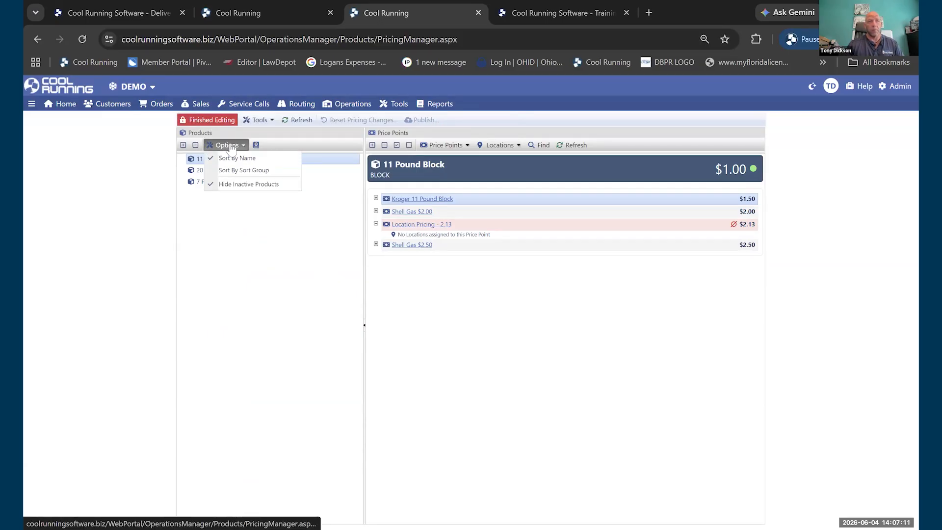
pyautogui.click(227, 185)
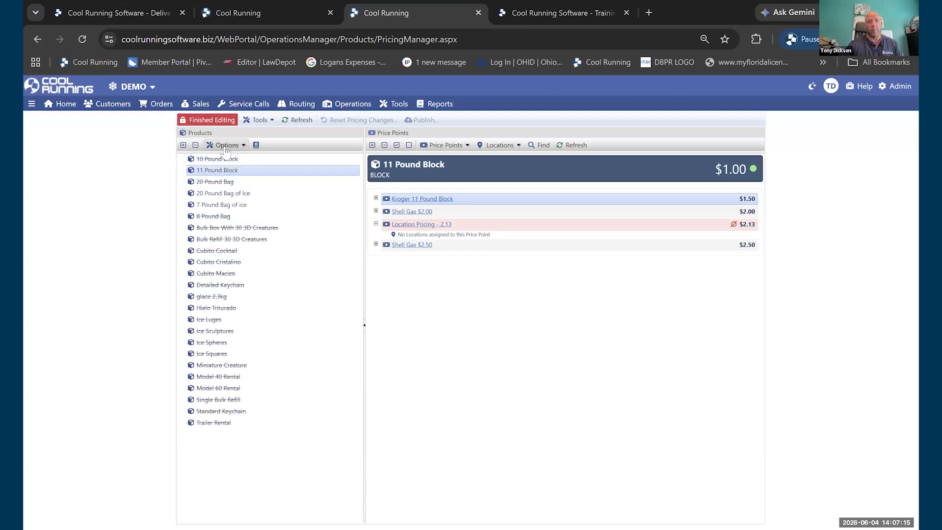
pyautogui.click(225, 146)
pyautogui.click(223, 181)
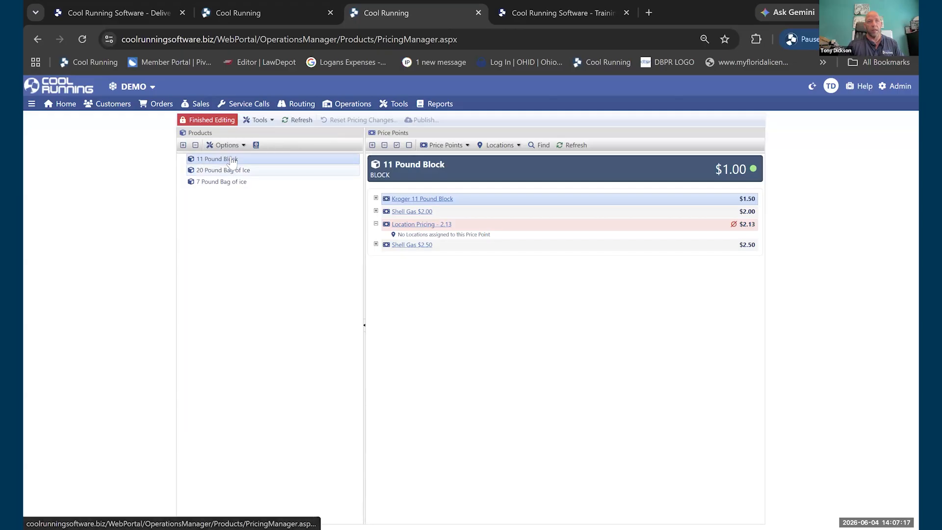
# - Review the product list's sorting and display options and the available pricing tools
pyautogui.click(256, 145)
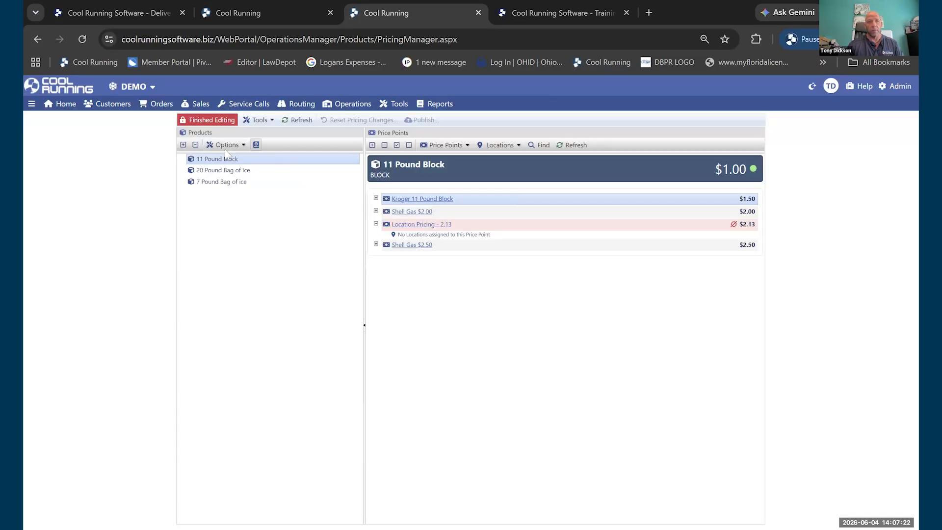
pyautogui.click(542, 190)
pyautogui.click(227, 146)
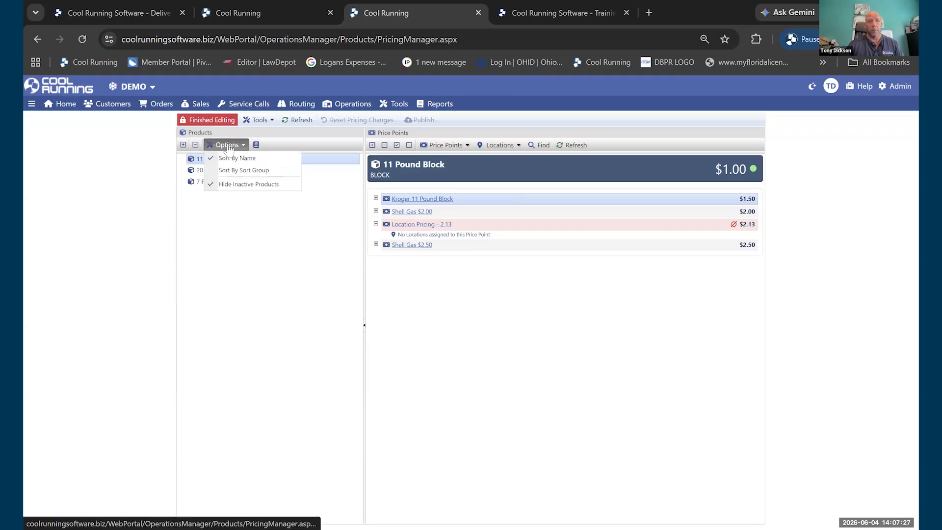
pyautogui.click(263, 121)
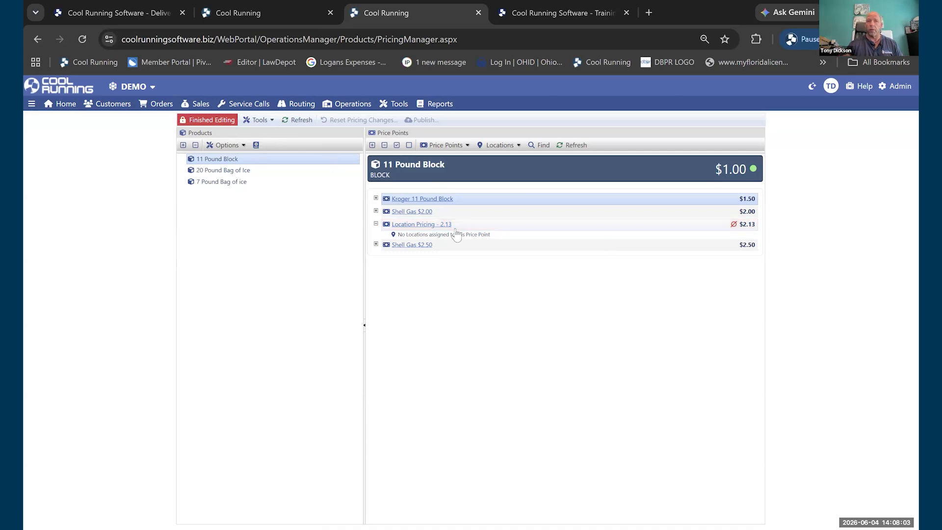
# - Inspect the locations assigned to price points of the 11 Pound Block and the 20 Pound Bag of Ice
pyautogui.click(376, 199)
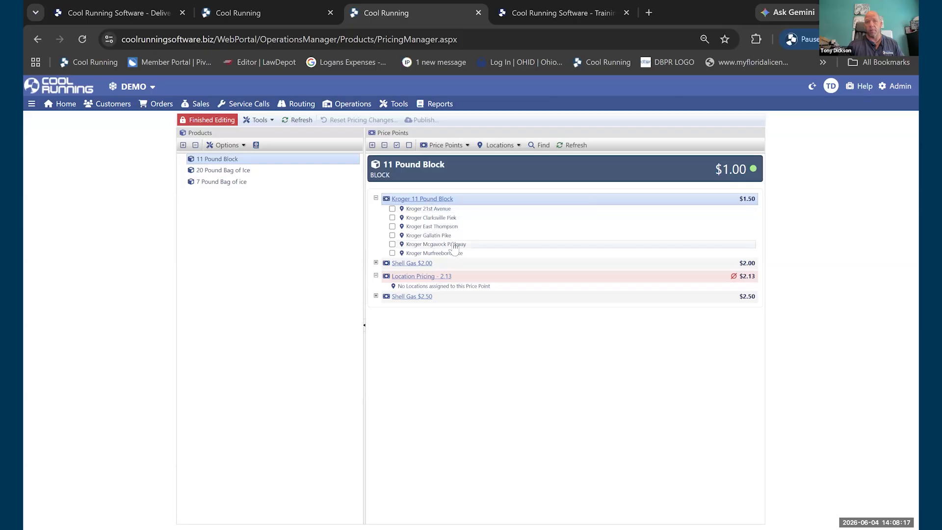
pyautogui.click(376, 263)
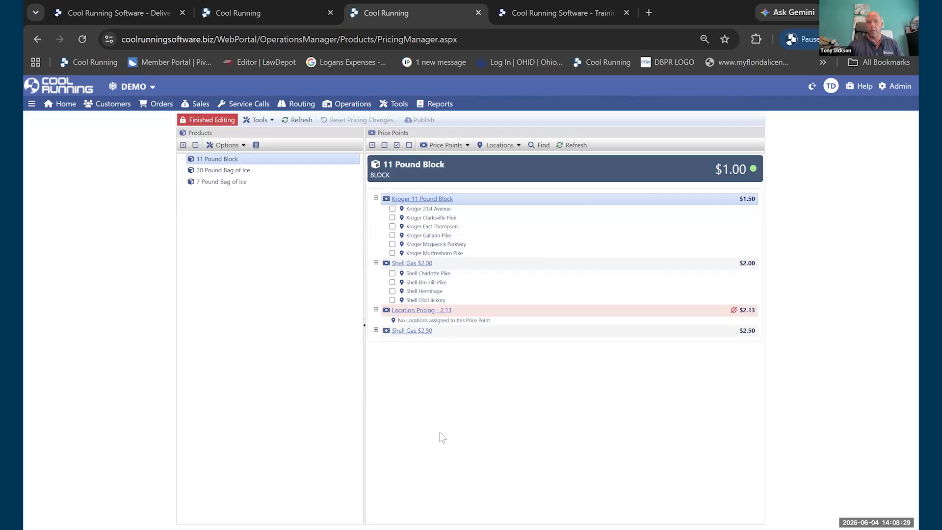
pyautogui.click(254, 175)
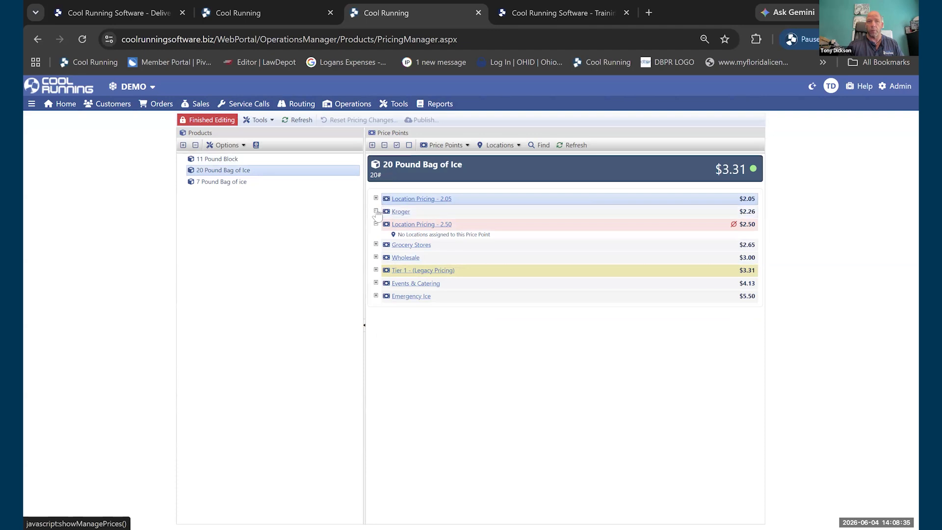
pyautogui.click(376, 211)
pyautogui.click(376, 211)
pyautogui.click(376, 199)
pyautogui.click(376, 198)
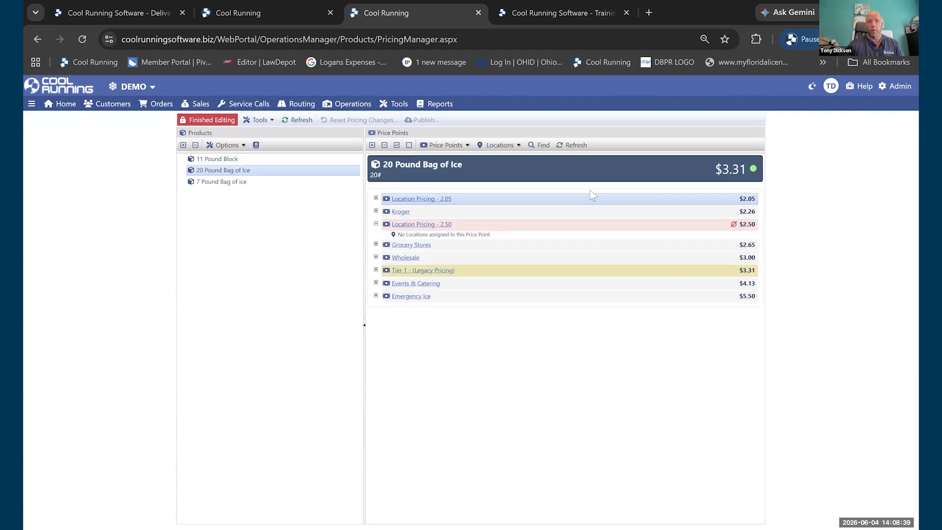
# - Review the price point and location commands and look at the Location Search dialog for the 20 Pound Bag of Ice
pyautogui.click(462, 145)
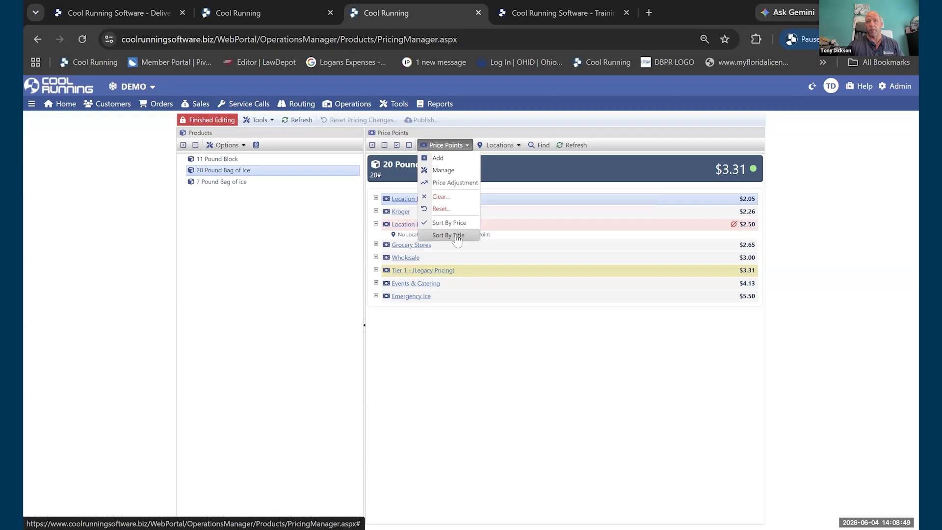
pyautogui.click(504, 146)
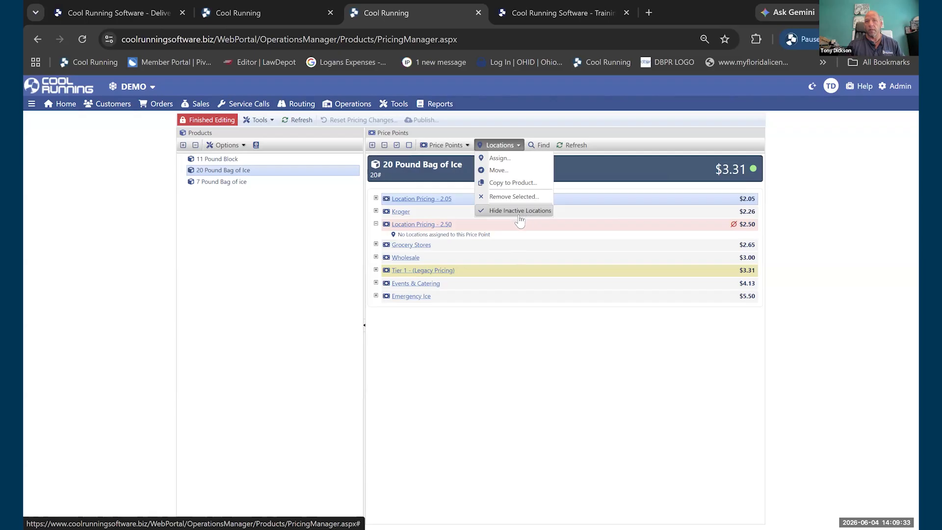
pyautogui.click(539, 145)
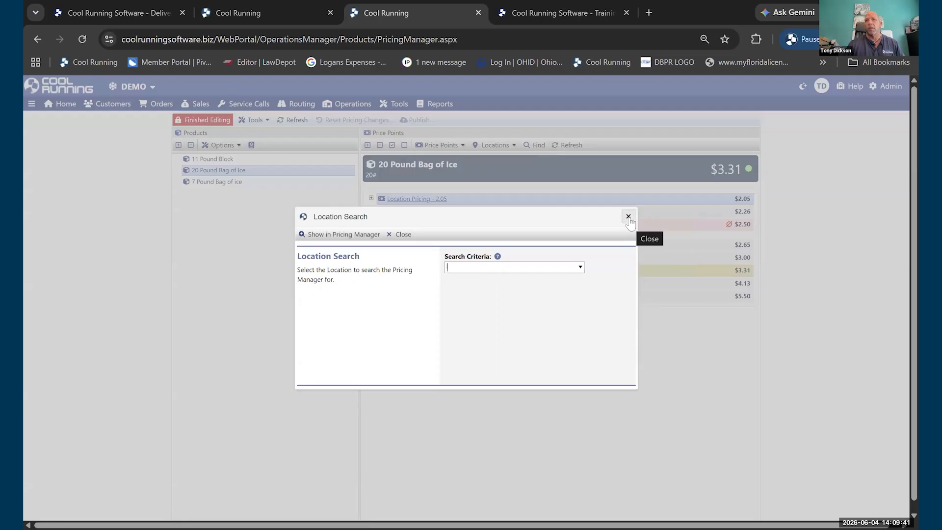
pyautogui.click(628, 216)
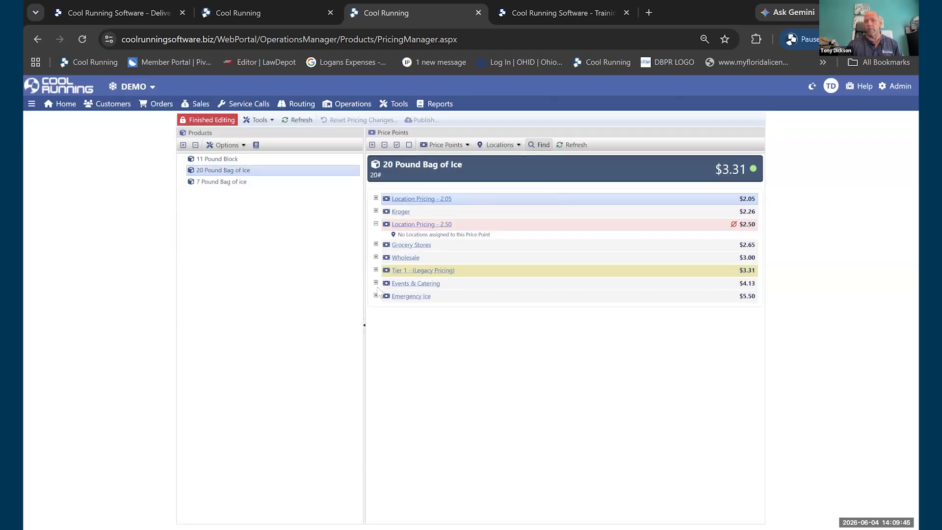
pyautogui.click(536, 145)
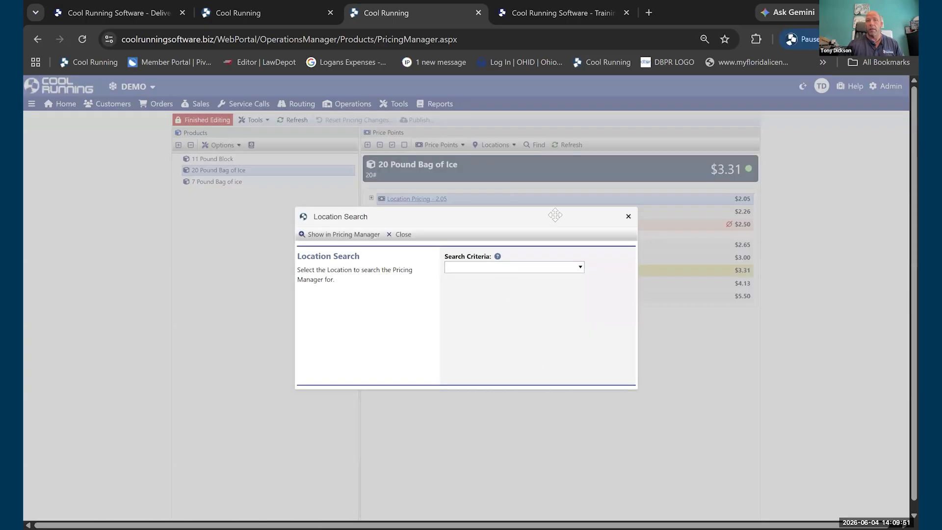
pyautogui.click(629, 217)
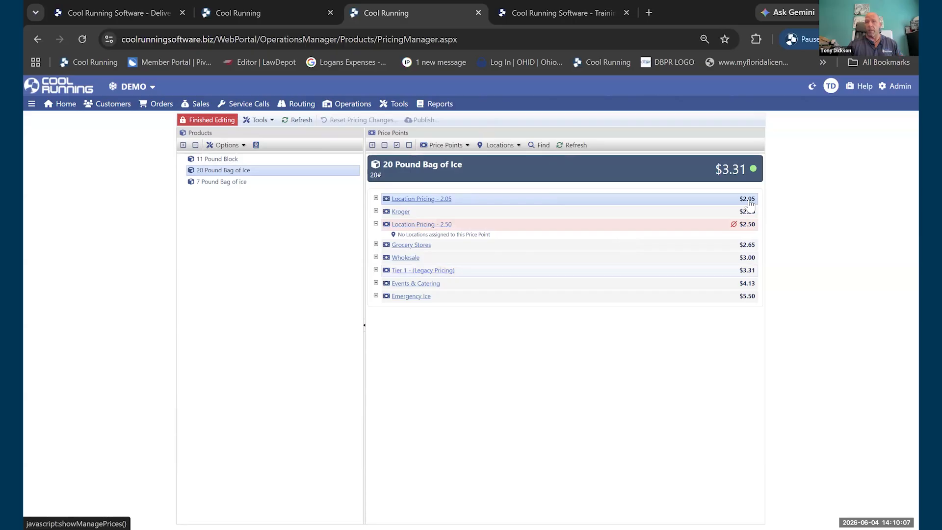
# - Expand the Location Pricing - 2.05 and Kroger price points to view their assigned locations
pyautogui.click(376, 199)
pyautogui.click(376, 219)
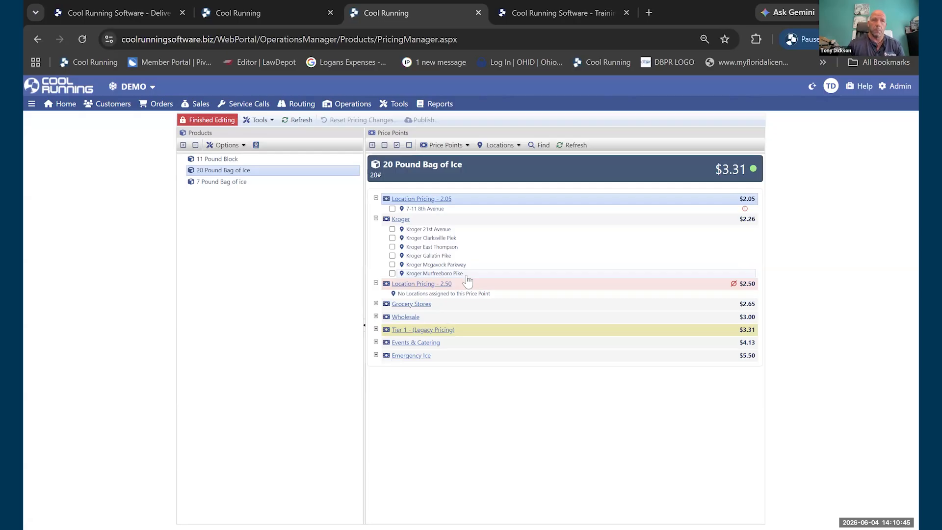
pyautogui.click(135, 88)
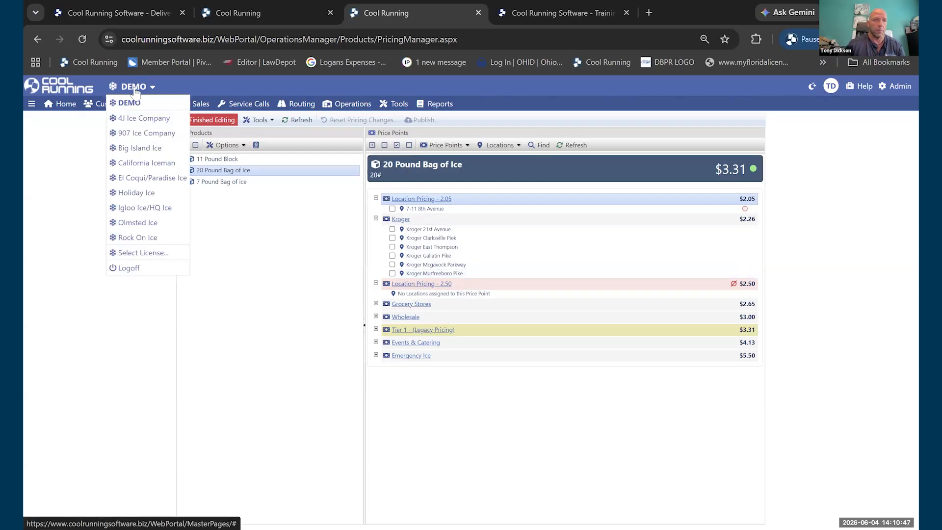
pyautogui.click(525, 366)
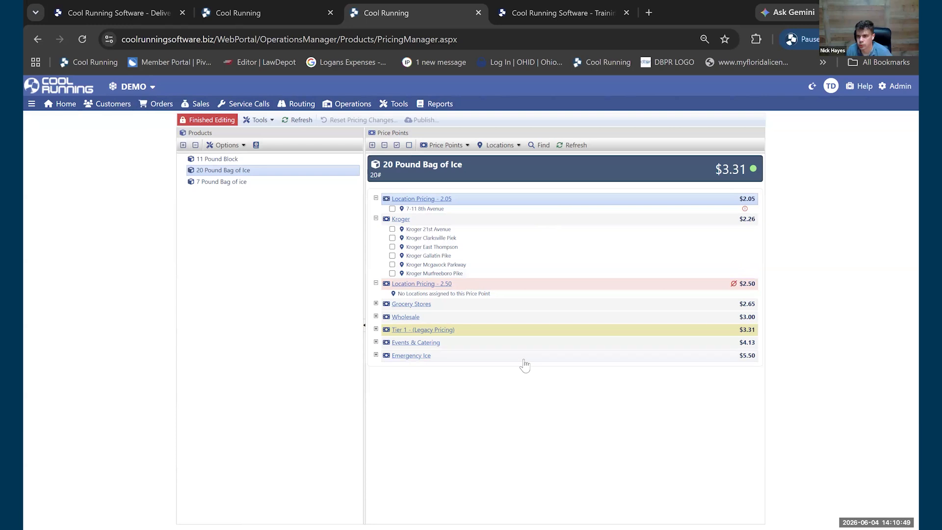
# - Switch to the Olmsted Ice license and lock its pricing for editing
pyautogui.click(132, 91)
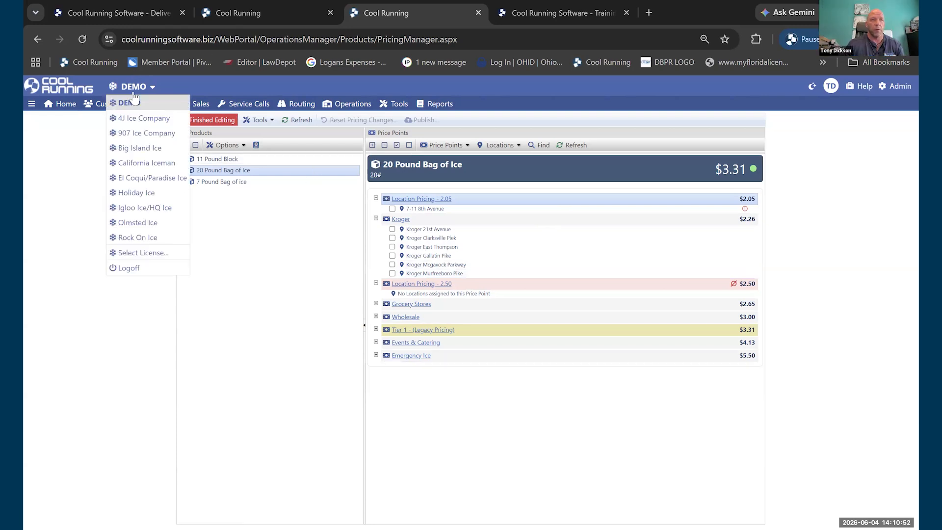
pyautogui.click(162, 223)
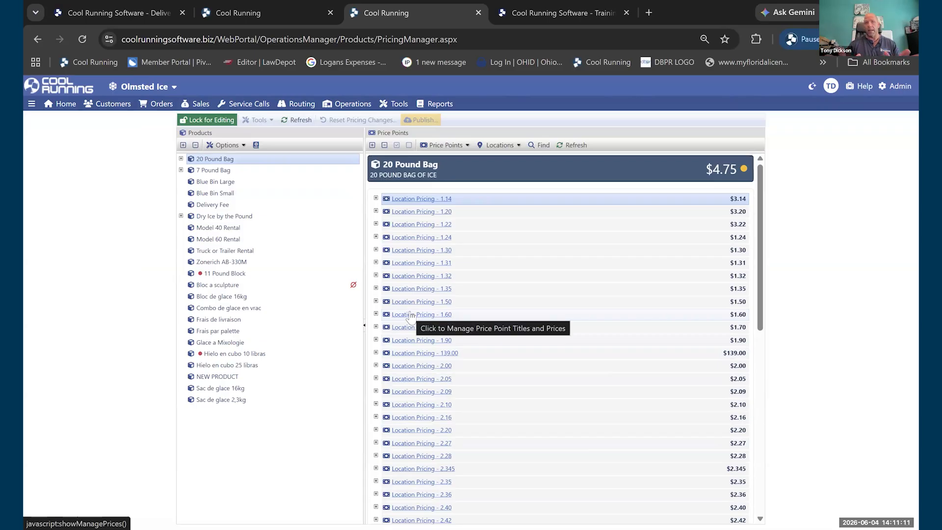
pyautogui.click(216, 122)
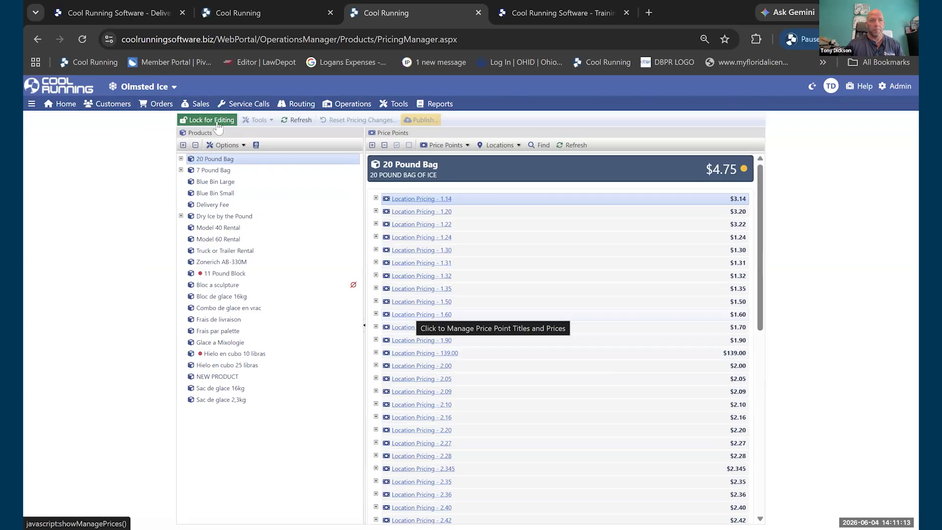
# - Inspect the locations assigned to the 20 Pound Bag price points from Location Pricing - 1.14 through Location Pricing - 1.30
pyautogui.scroll(-3, 436, 235)
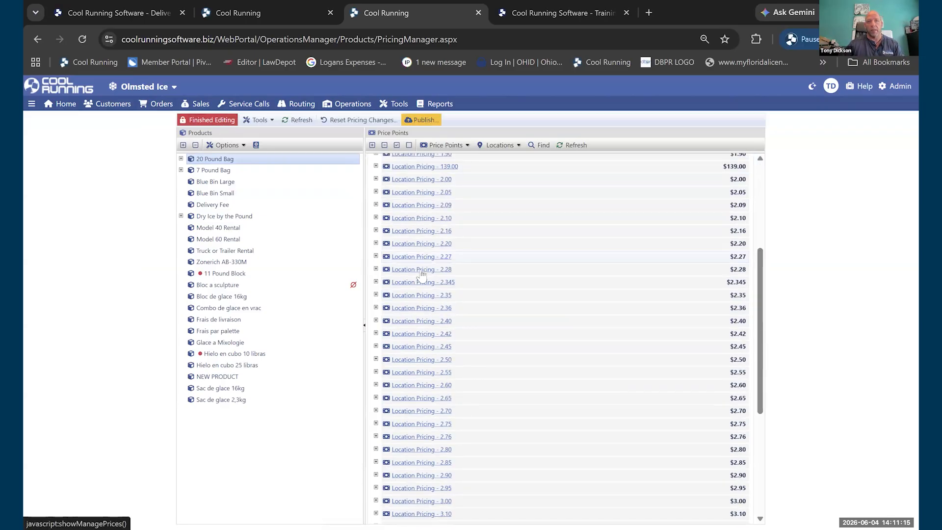
pyautogui.scroll(3, 430, 249)
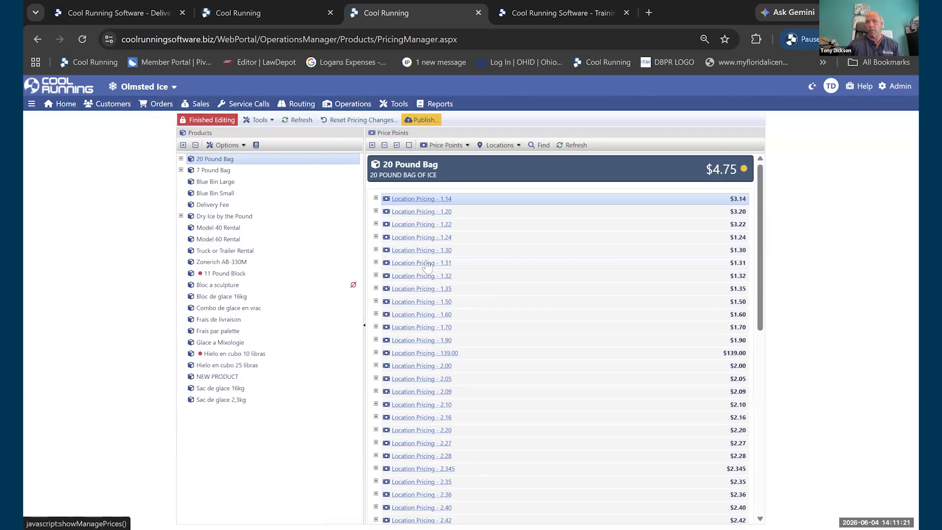
pyautogui.click(376, 199)
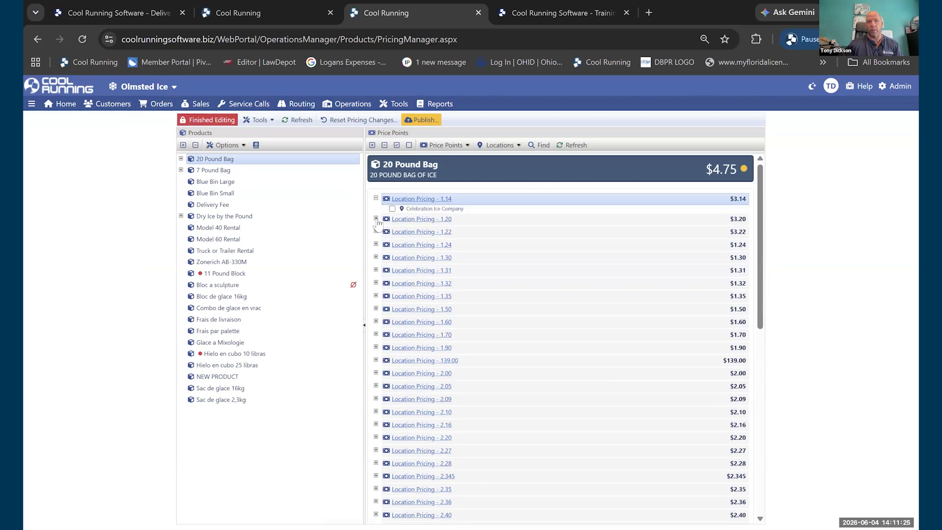
pyautogui.click(375, 219)
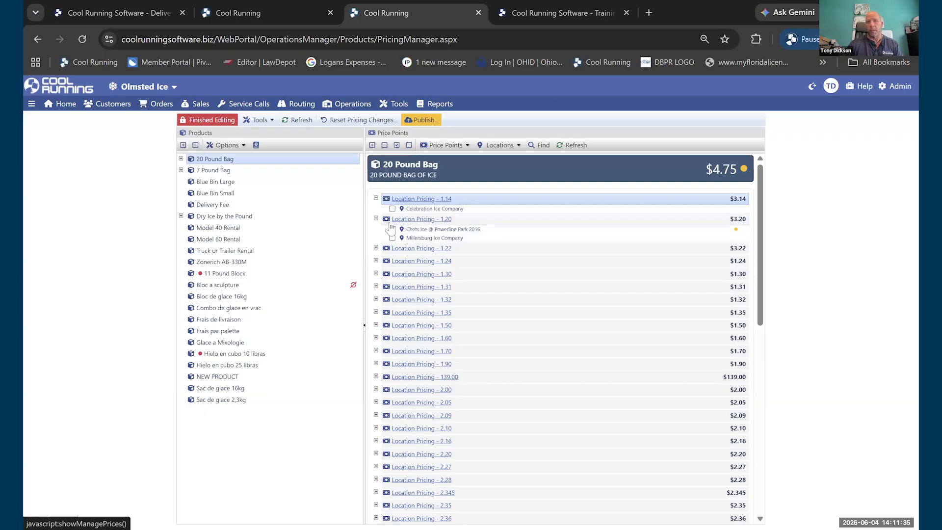
pyautogui.click(376, 219)
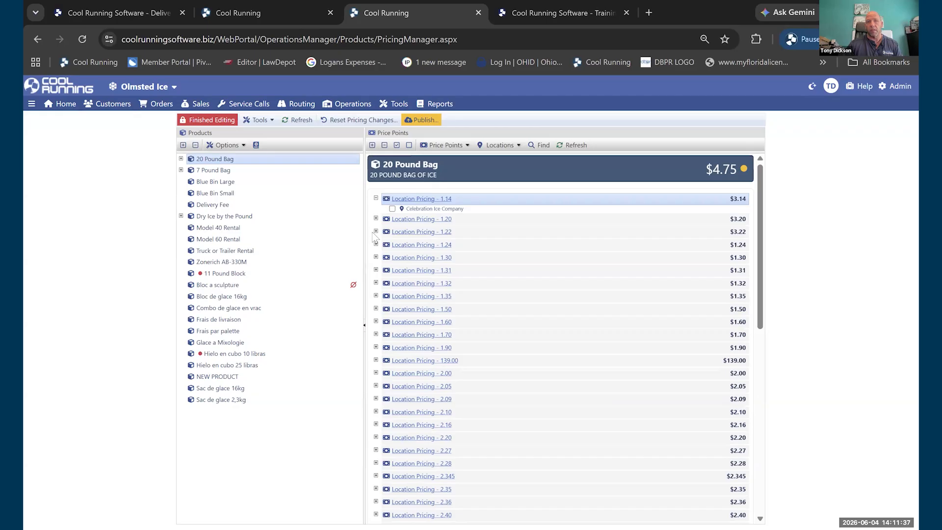
pyautogui.click(376, 232)
pyautogui.click(376, 244)
pyautogui.click(376, 244)
pyautogui.click(375, 257)
pyautogui.click(376, 258)
# - Check the locations assigned to the Location Pricing - 2.76 price point of the 20 Pound Bag, leaving it collapsed
pyautogui.scroll(-5, 392, 295)
pyautogui.scroll(-3, 393, 297)
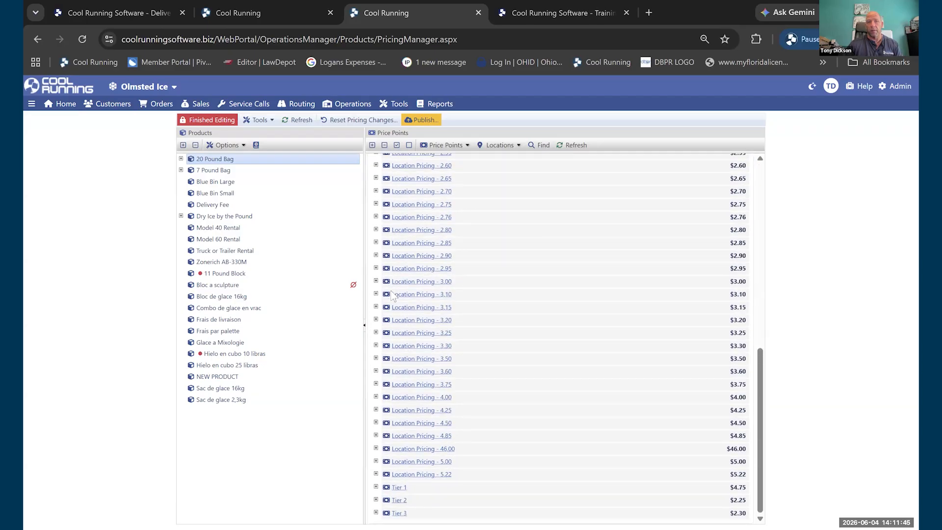
pyautogui.click(376, 217)
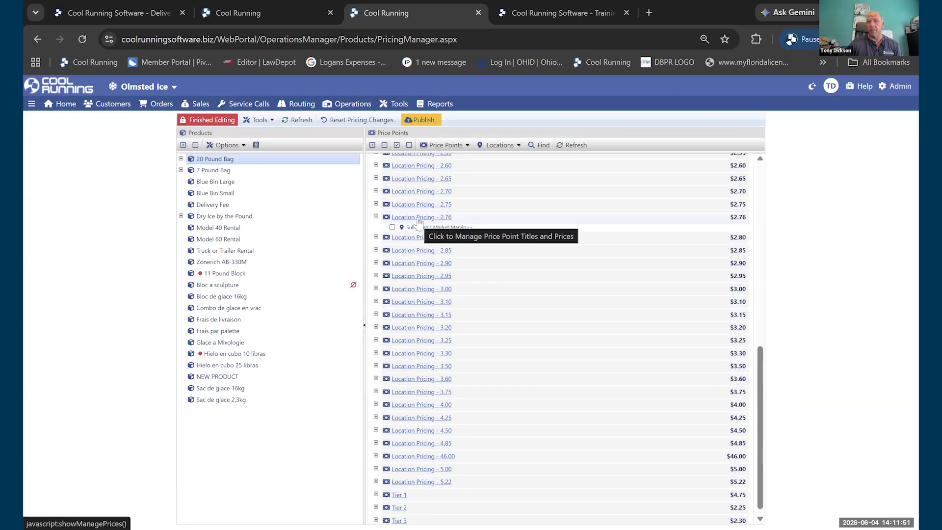
pyautogui.click(375, 216)
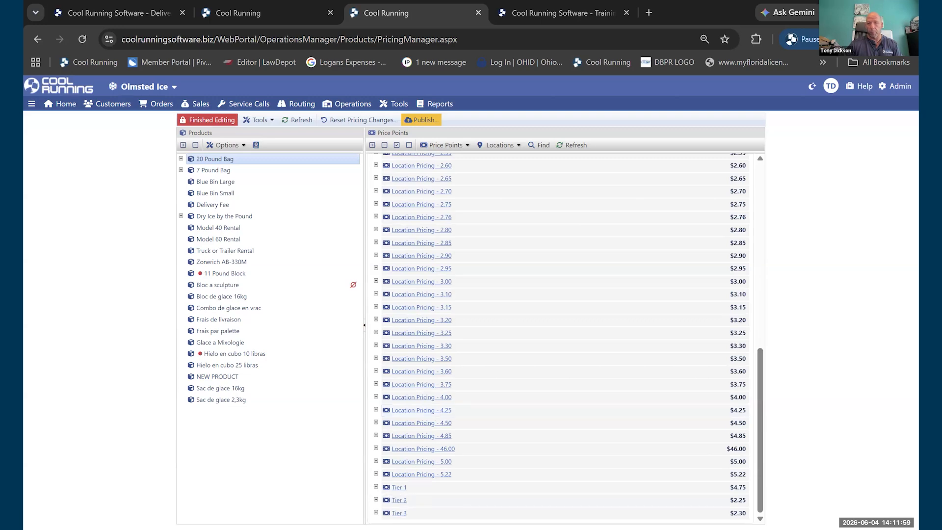
# - Review the list of locations assigned to the Tier 1 price point of the 20 Pound Bag and collapse it again
pyautogui.click(376, 486)
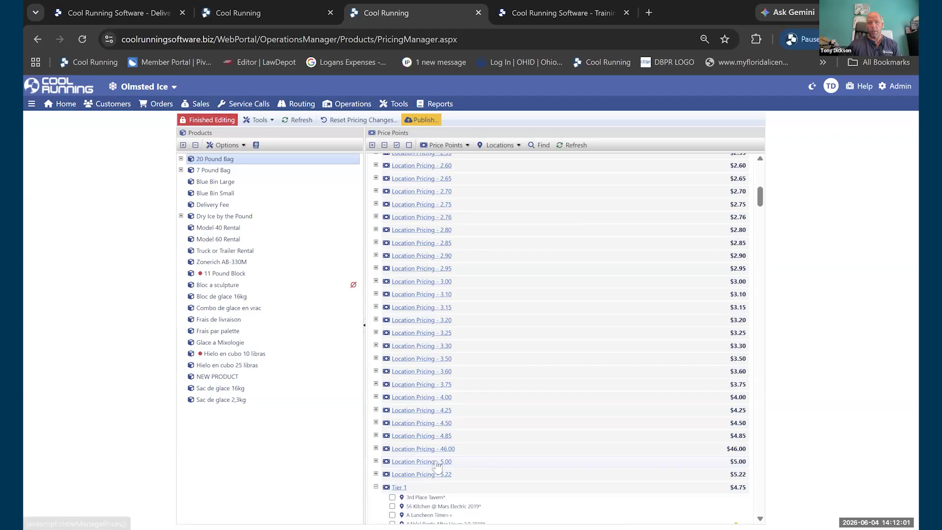
pyautogui.scroll(-5, 528, 422)
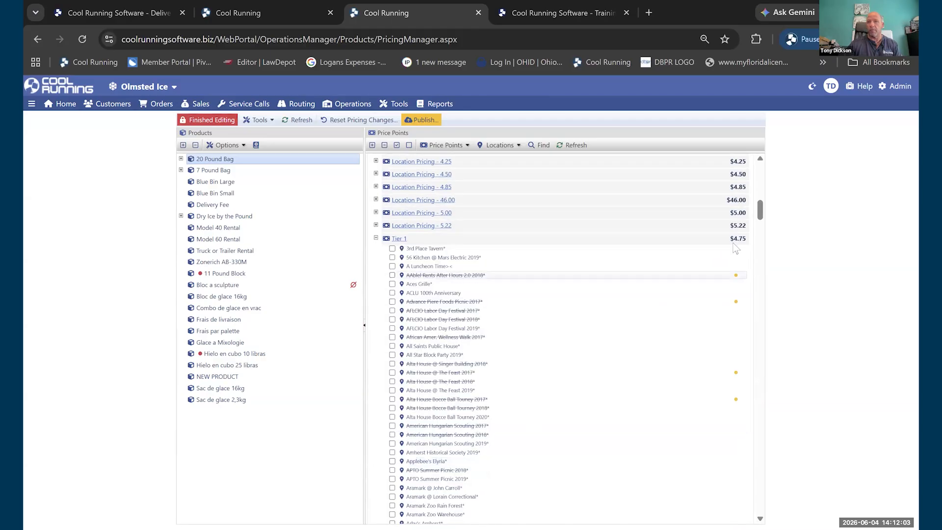
pyautogui.scroll(-10, 475, 362)
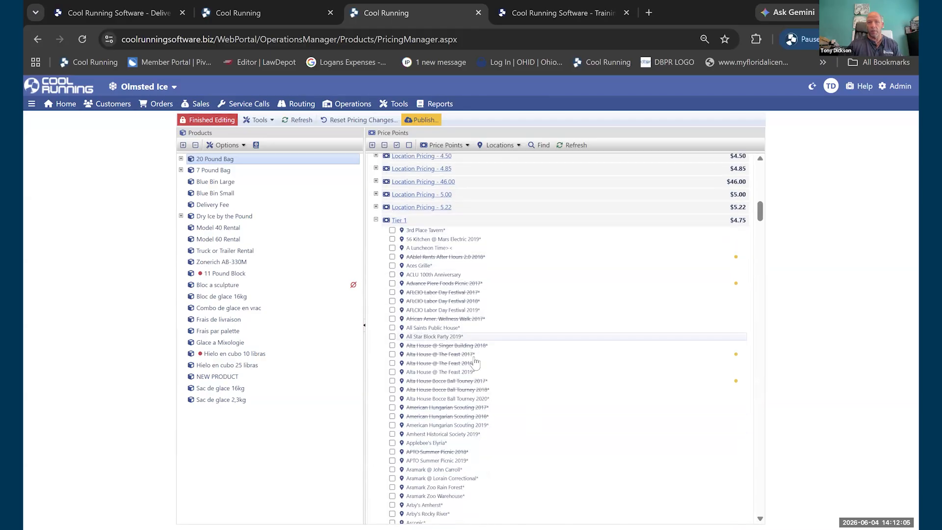
pyautogui.scroll(-10, 474, 362)
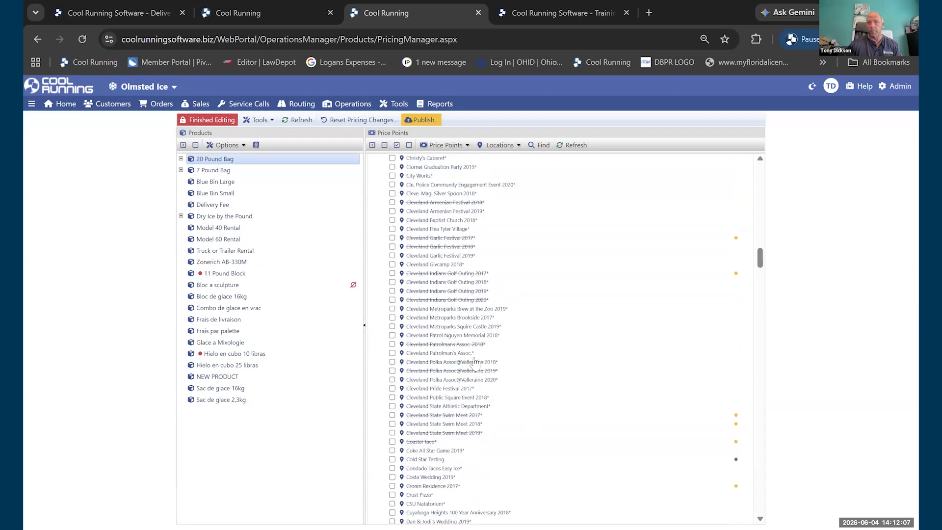
pyautogui.scroll(5, 476, 359)
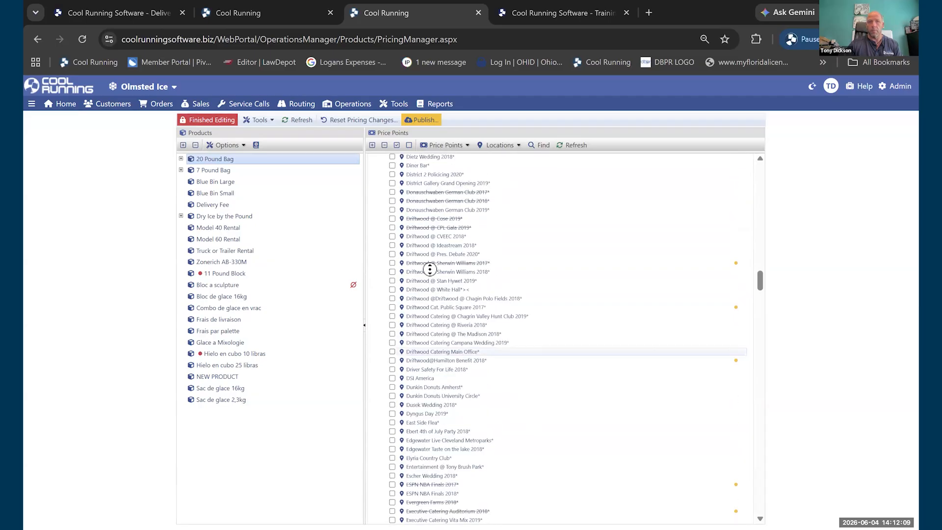
pyautogui.scroll(15, 423, 234)
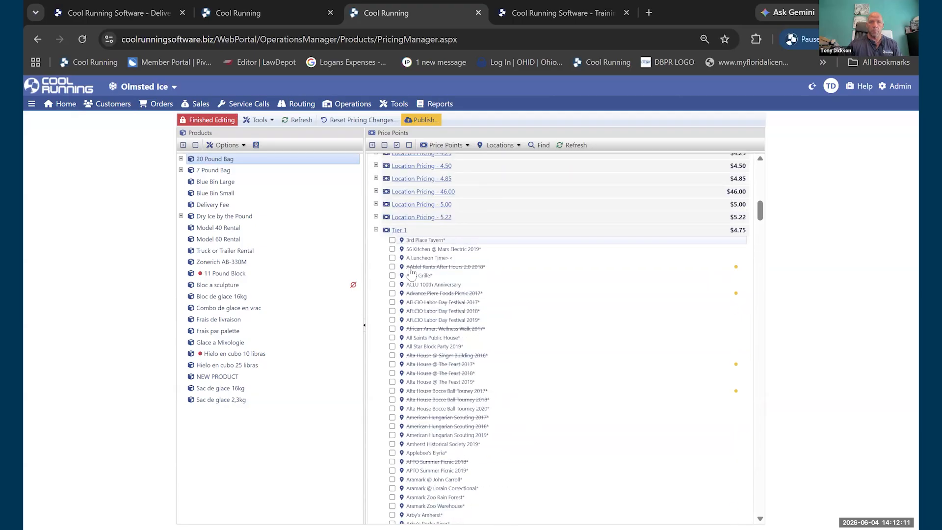
pyautogui.scroll(3, 376, 388)
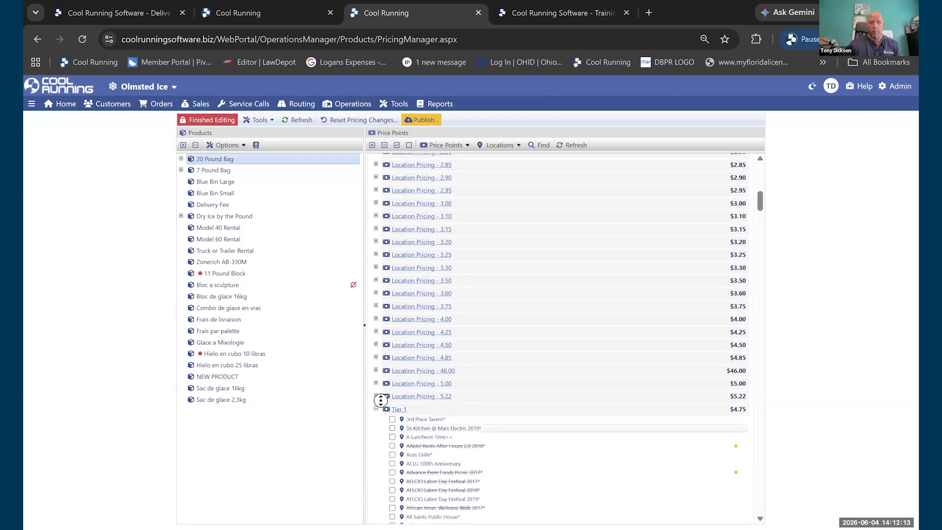
pyautogui.click(376, 402)
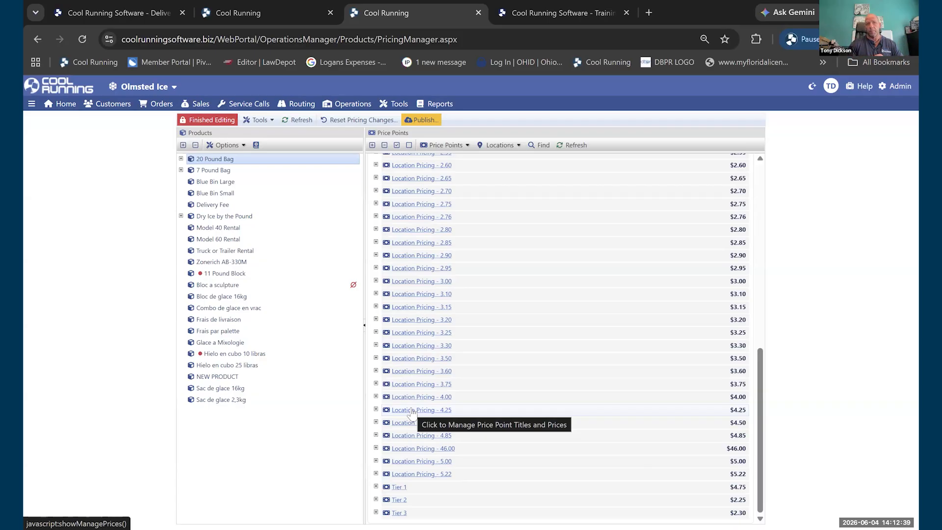
# - Collapse the Location Pricing - 1.14 price point and show the price points of the 7 Pound Bag
pyautogui.scroll(8, 432, 318)
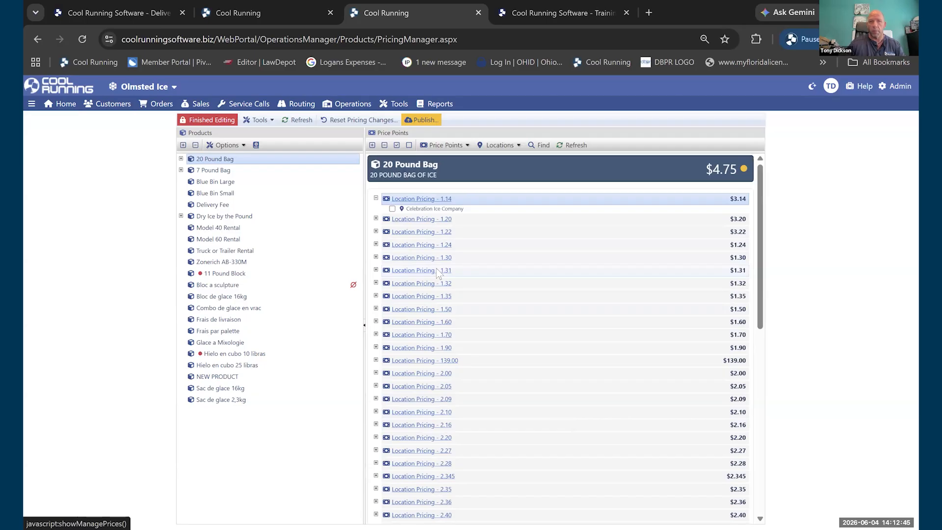
pyautogui.click(376, 198)
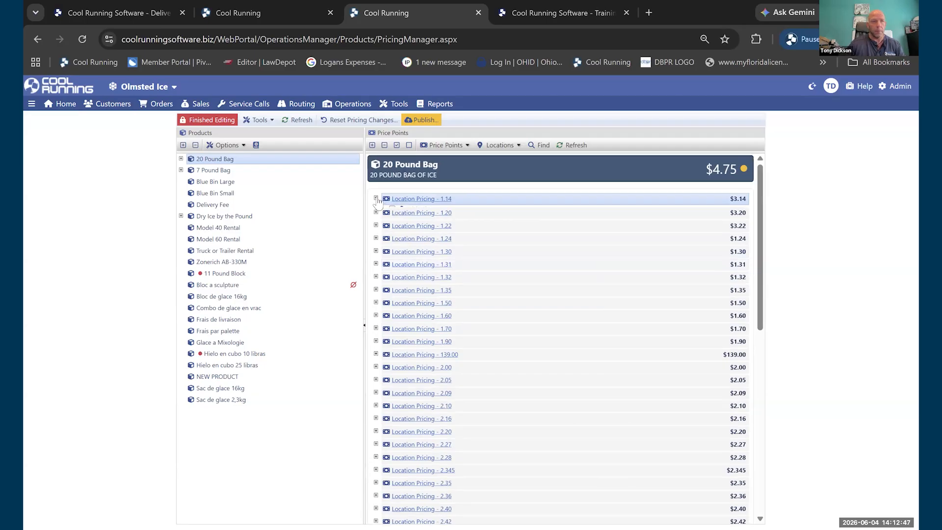
pyautogui.click(210, 170)
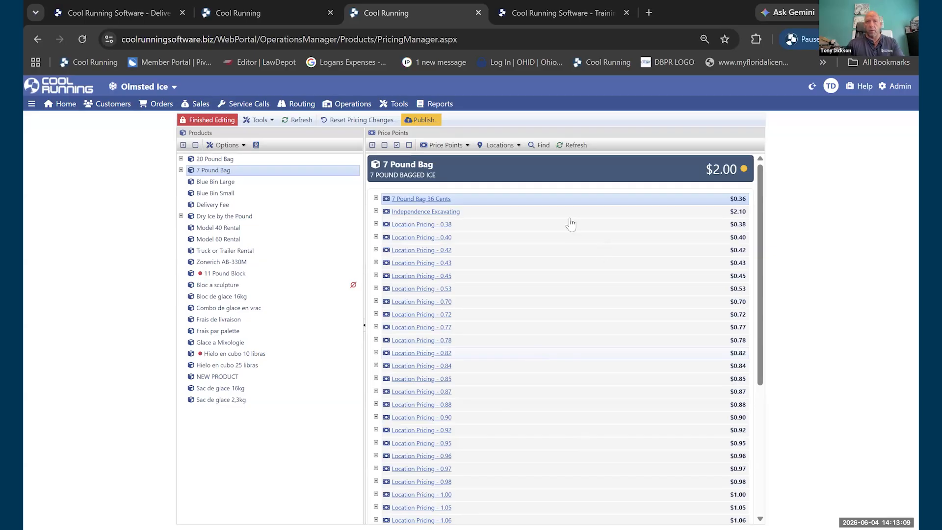
pyautogui.click(540, 147)
pyautogui.write('marc')
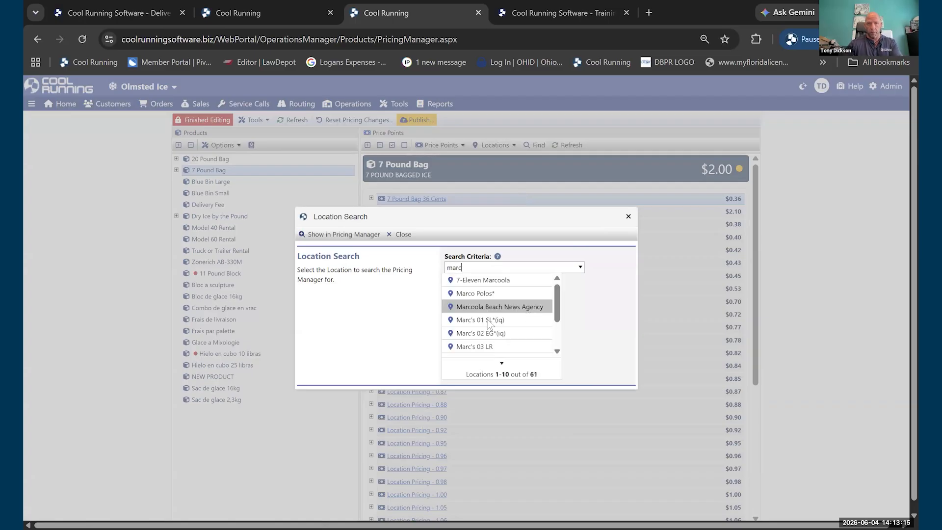
pyautogui.click(480, 319)
pyautogui.click(629, 217)
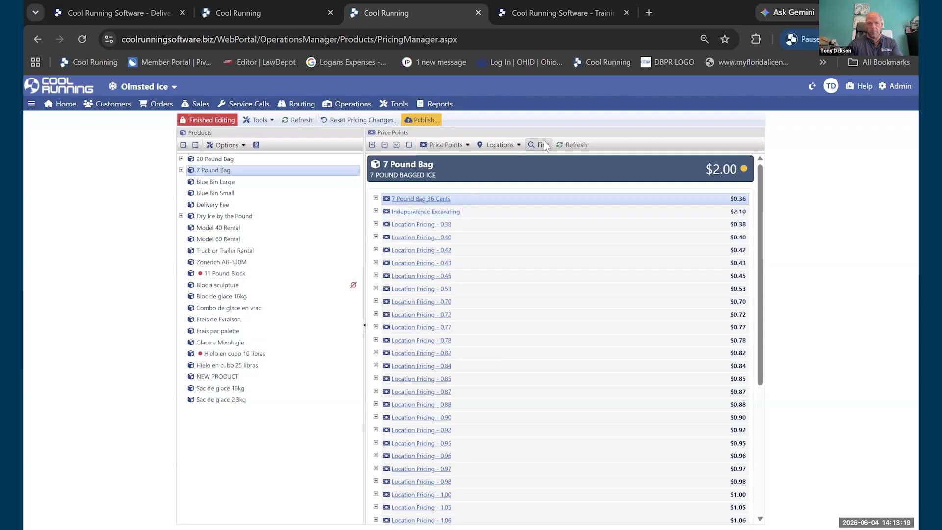
# - Search for the location Marc's 09 CH*(iq), show its 7 Pound Bag assignment in the Pricing Manager, and review the neighbouring locations
pyautogui.click(544, 143)
pyautogui.write('marc')
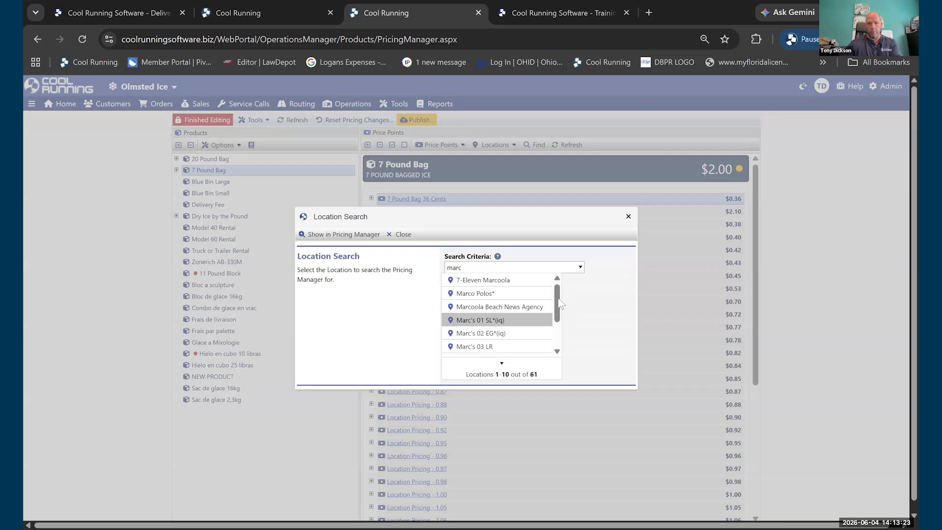
pyautogui.scroll(-1, 513, 346)
pyautogui.click(509, 338)
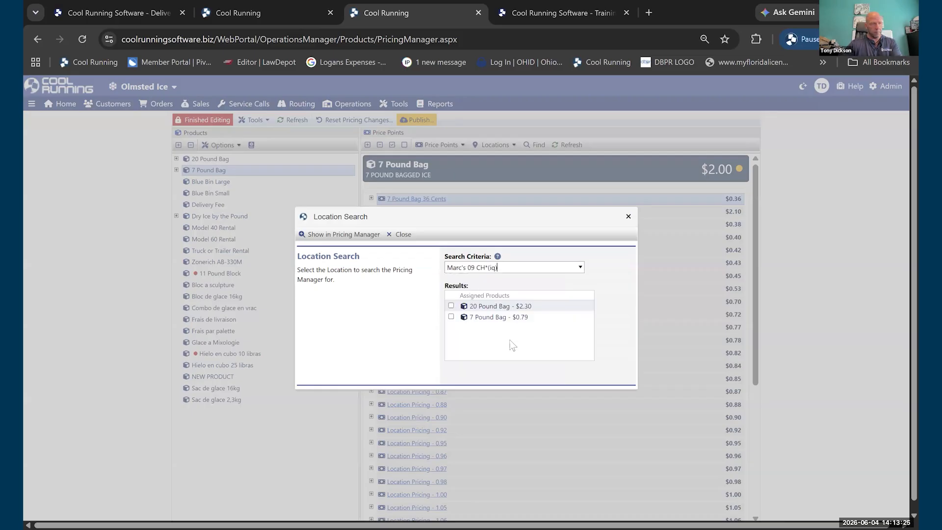
pyautogui.click(451, 317)
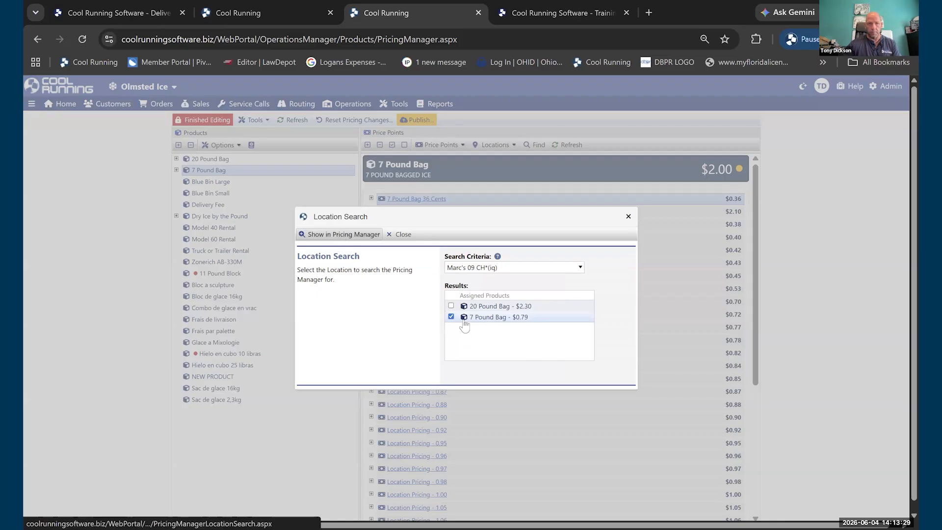
pyautogui.scroll(1, 458, 298)
pyautogui.scroll(2, 460, 303)
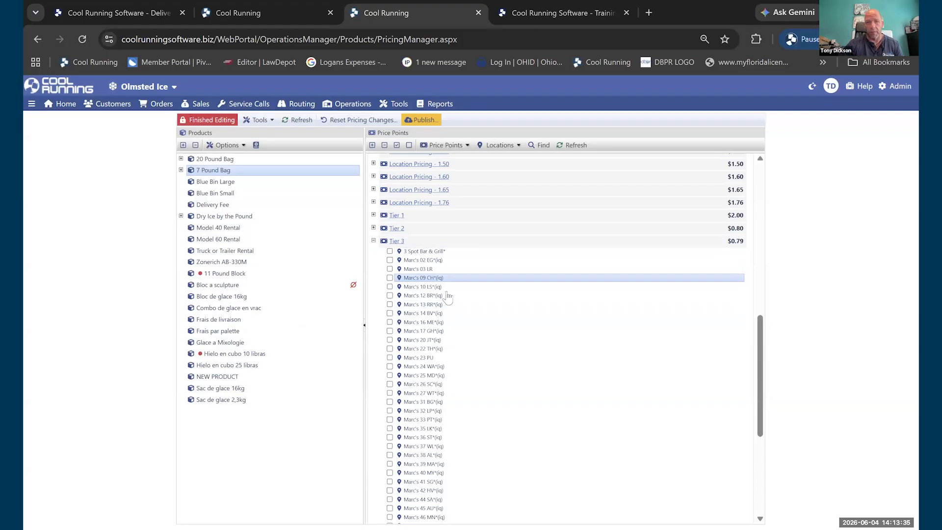
pyautogui.scroll(-5, 449, 294)
pyautogui.scroll(7, 450, 296)
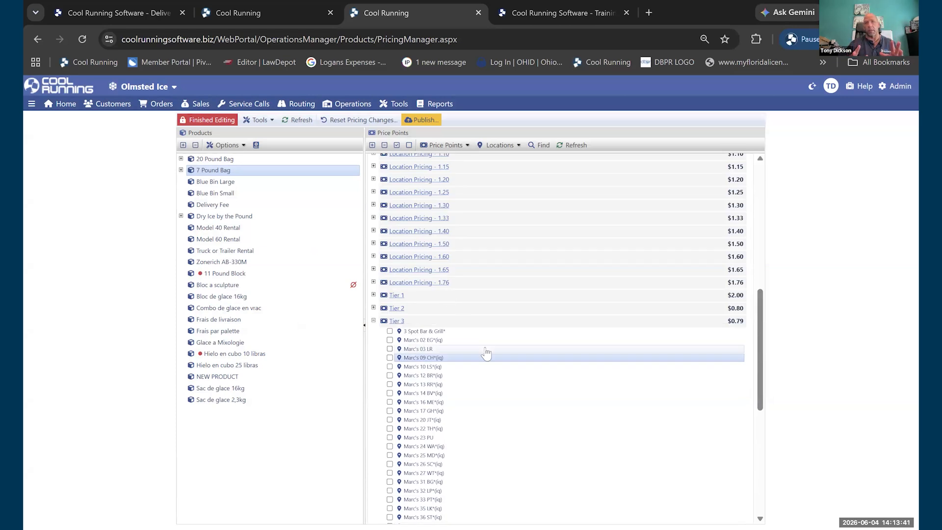
# - Add a price point titled "Marc's 7 Pound Bags" priced at $.79 to the 7 Pound Bag and save it
pyautogui.click(445, 146)
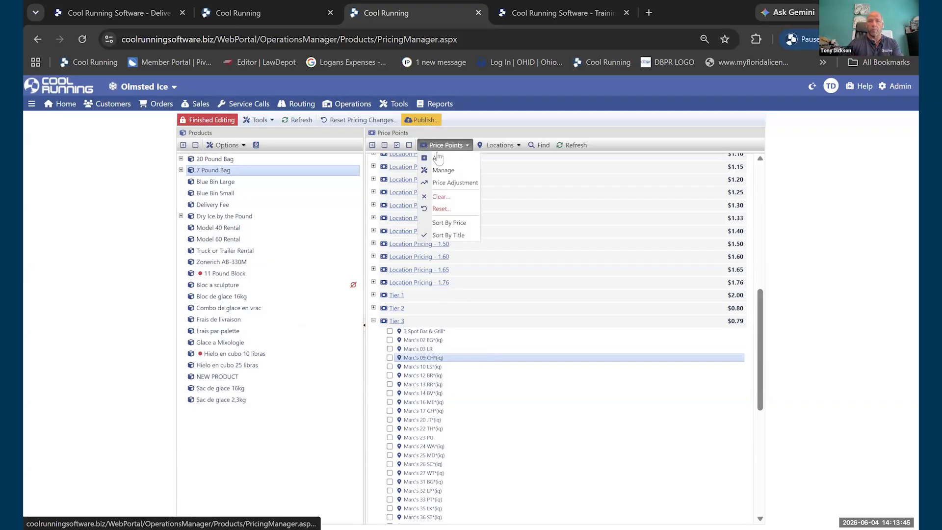
pyautogui.click(438, 159)
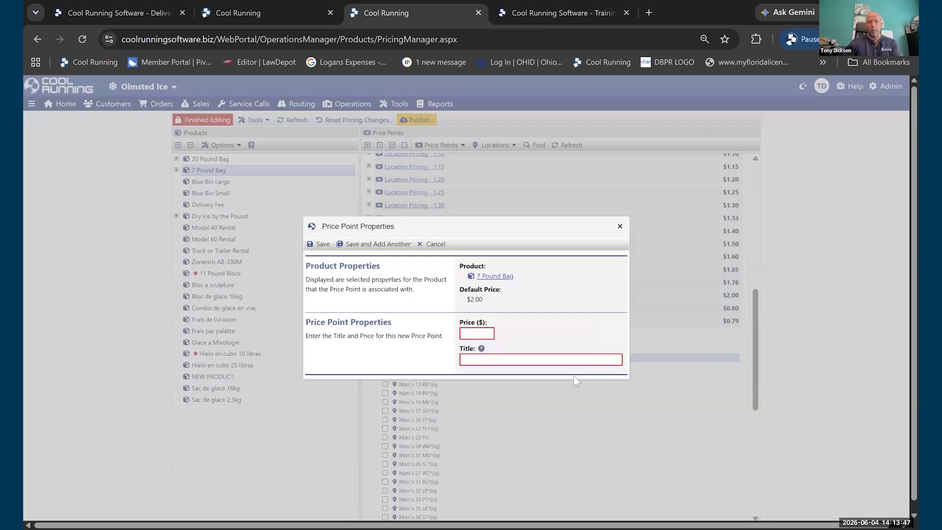
pyautogui.write('.')
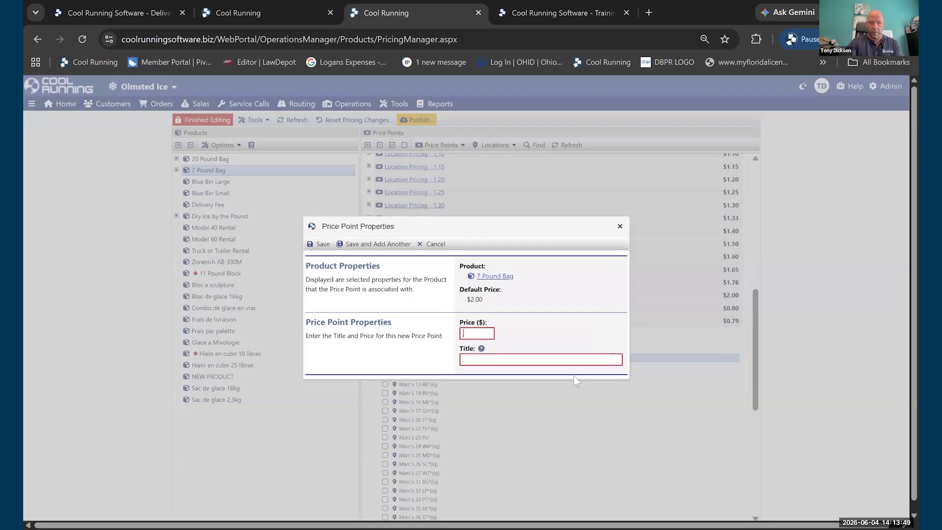
pyautogui.write('79')
pyautogui.press('Tab')
pyautogui.write("Marc's ")
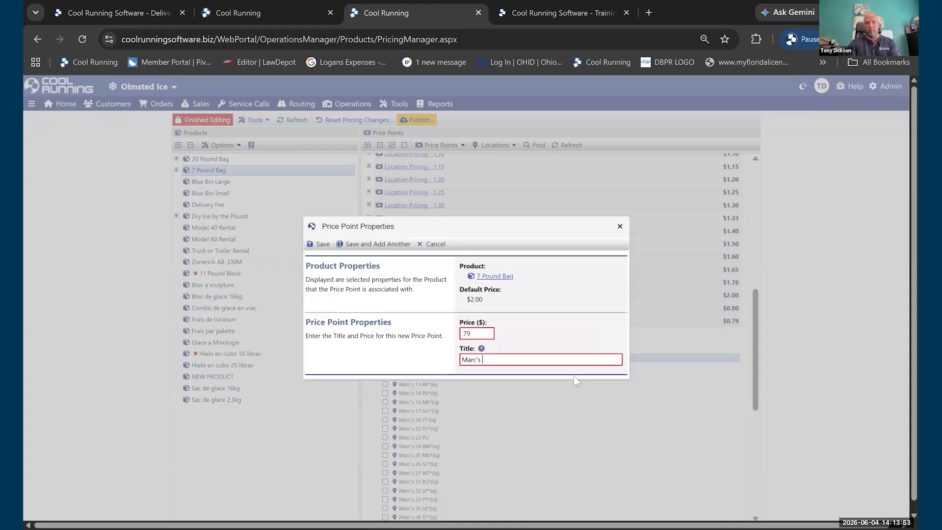
pyautogui.write('7 Pound Bags')
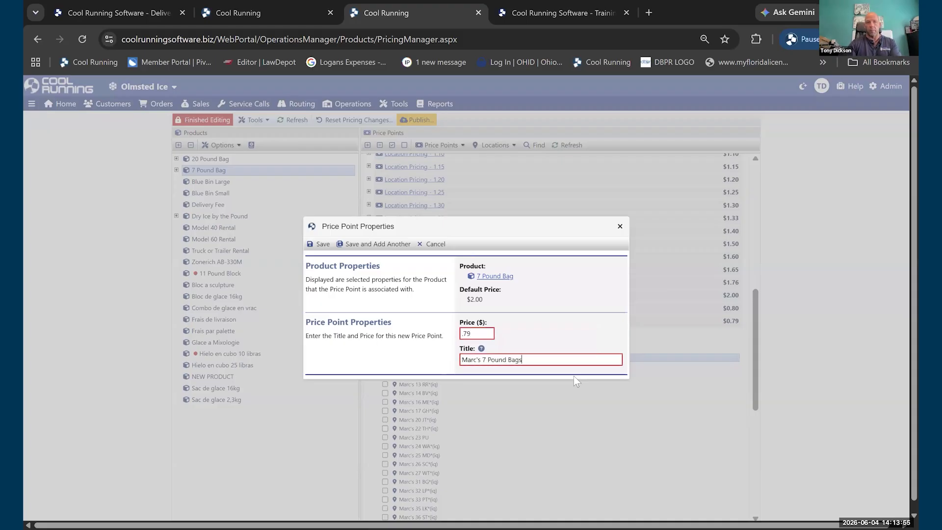
pyautogui.click(321, 245)
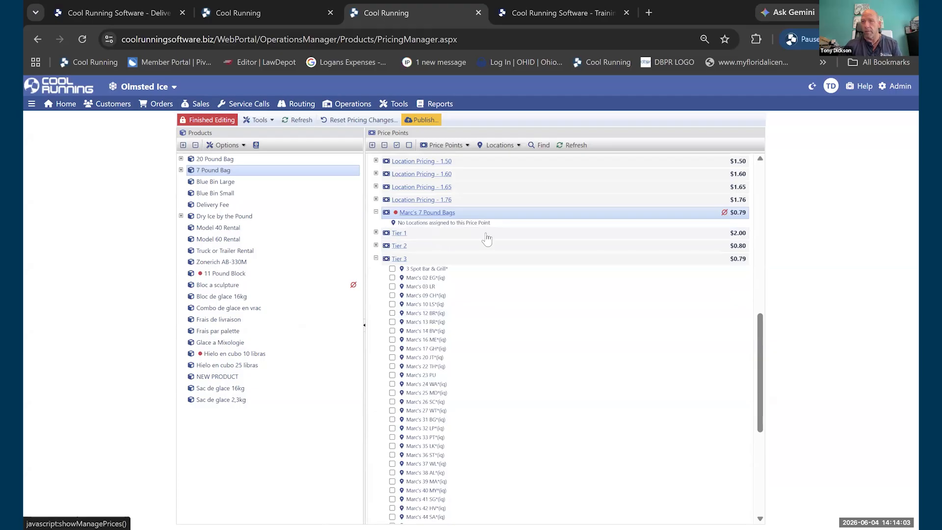
# - Select every Marc's location listed under Tier 3 of the 7 Pound Bag, from Marc's 02 to Marc's 74, leaving out 3 Spot Bar & Grill
pyautogui.click(392, 277)
pyautogui.click(392, 286)
pyautogui.click(392, 303)
pyautogui.click(392, 312)
pyautogui.click(392, 321)
pyautogui.click(392, 330)
pyautogui.click(392, 339)
pyautogui.click(392, 348)
pyautogui.click(392, 356)
pyautogui.click(392, 365)
pyautogui.click(392, 384)
pyautogui.click(392, 393)
pyautogui.click(392, 401)
pyautogui.click(393, 410)
pyautogui.click(392, 419)
pyautogui.click(392, 428)
pyautogui.click(392, 437)
pyautogui.click(392, 446)
pyautogui.click(392, 455)
pyautogui.scroll(-4, 390, 286)
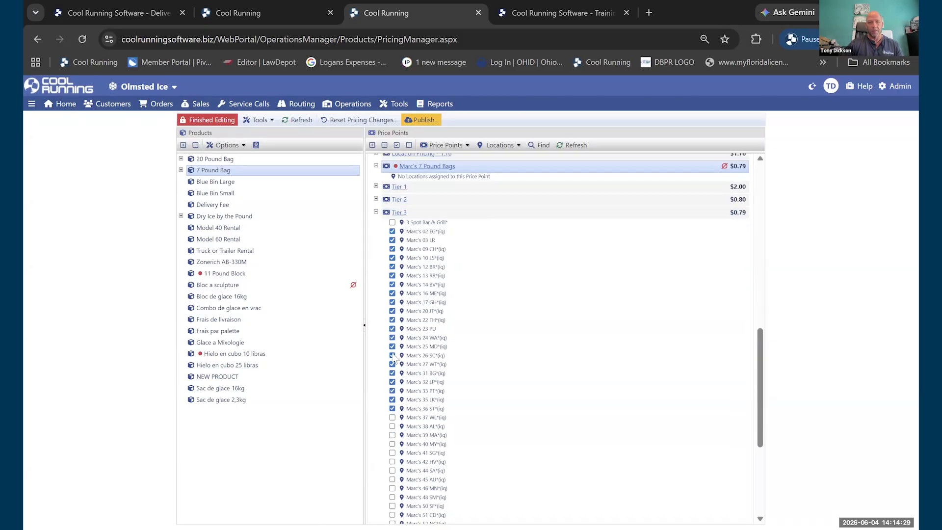
pyautogui.click(392, 277)
pyautogui.click(392, 286)
pyautogui.click(392, 295)
pyautogui.click(392, 304)
pyautogui.click(392, 312)
pyautogui.click(392, 322)
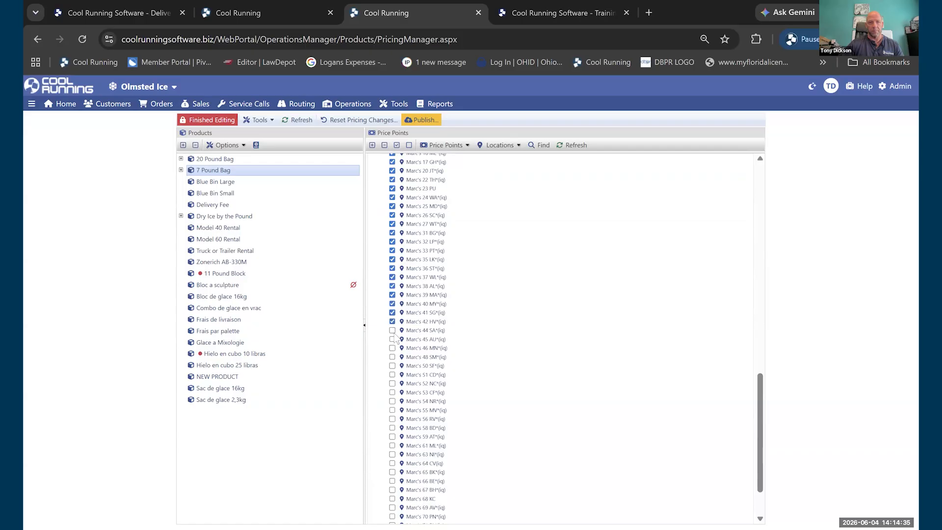
pyautogui.click(392, 330)
pyautogui.click(392, 339)
pyautogui.click(392, 348)
pyautogui.click(392, 357)
pyautogui.click(392, 365)
pyautogui.click(392, 374)
pyautogui.click(392, 384)
pyautogui.click(392, 392)
pyautogui.click(392, 400)
pyautogui.click(392, 410)
pyautogui.click(392, 419)
pyautogui.click(392, 428)
pyautogui.click(392, 437)
pyautogui.click(392, 446)
pyautogui.click(392, 455)
pyautogui.click(392, 463)
pyautogui.click(392, 472)
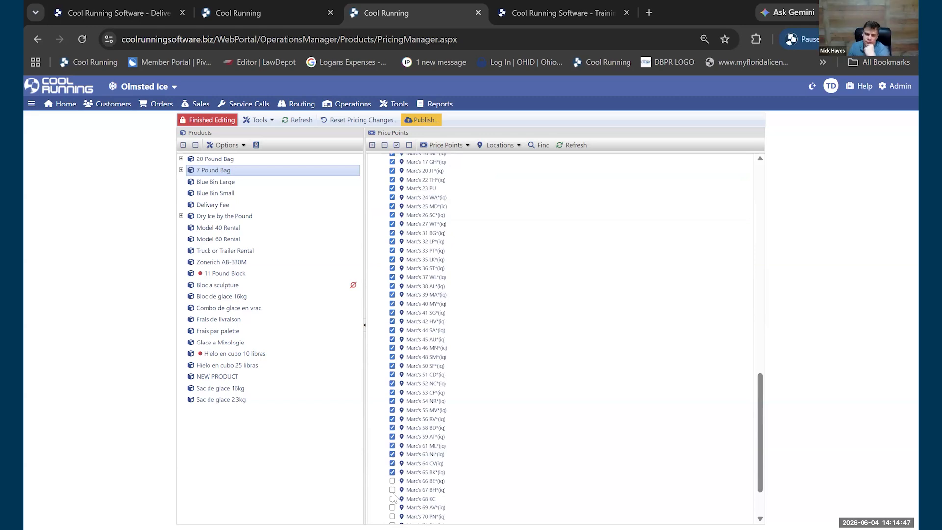
pyautogui.click(392, 489)
pyautogui.scroll(-2, 392, 483)
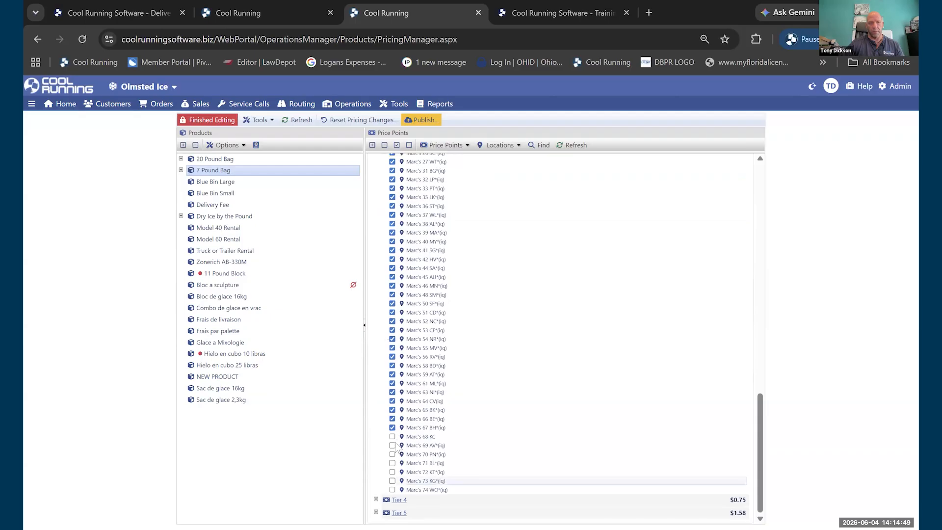
pyautogui.click(392, 446)
pyautogui.click(392, 455)
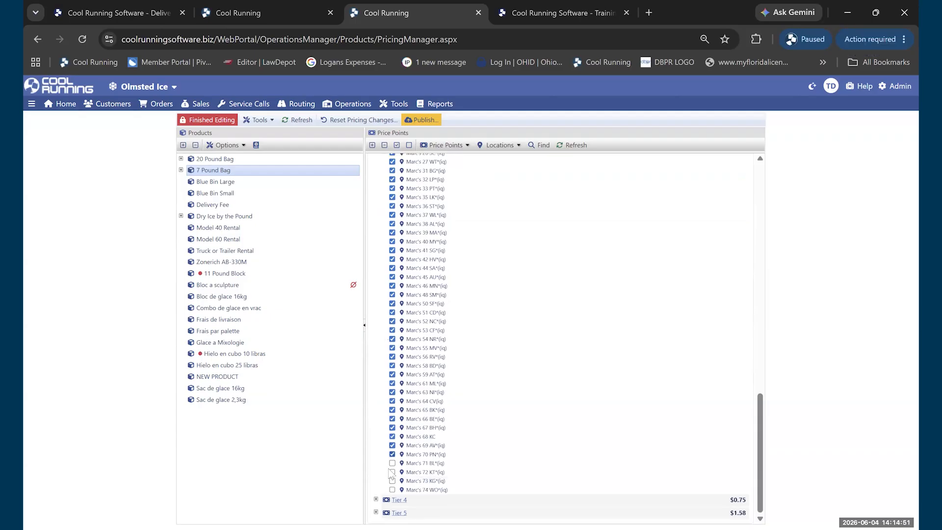
pyautogui.click(392, 463)
pyautogui.click(392, 490)
pyautogui.scroll(5, 443, 419)
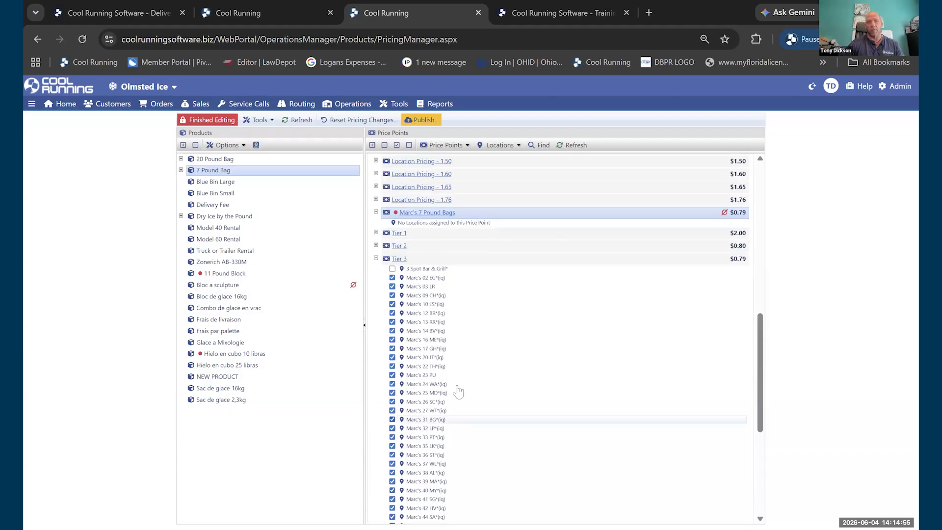
# - Move the selected locations to the Marc's 7 Pound Bags - $0.79 price point of the 7 Pound Bag and save
pyautogui.scroll(4, 456, 391)
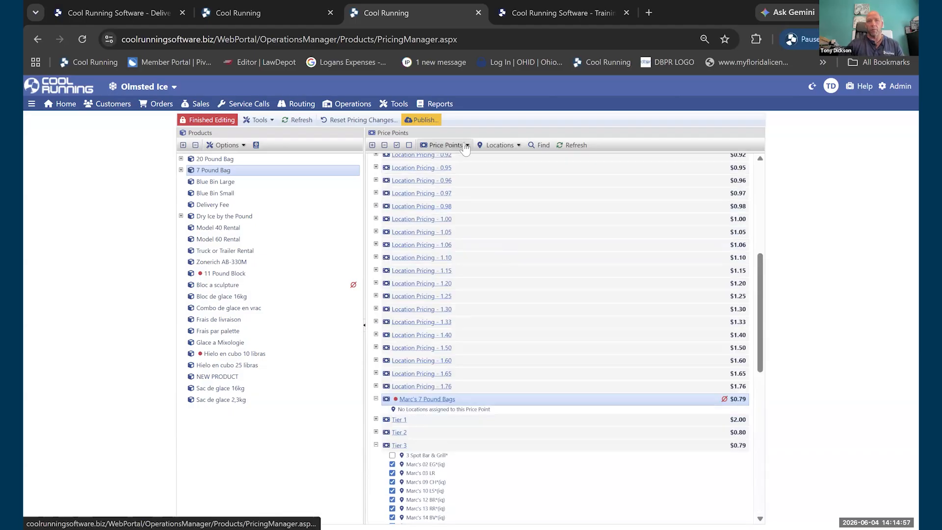
pyautogui.click(497, 146)
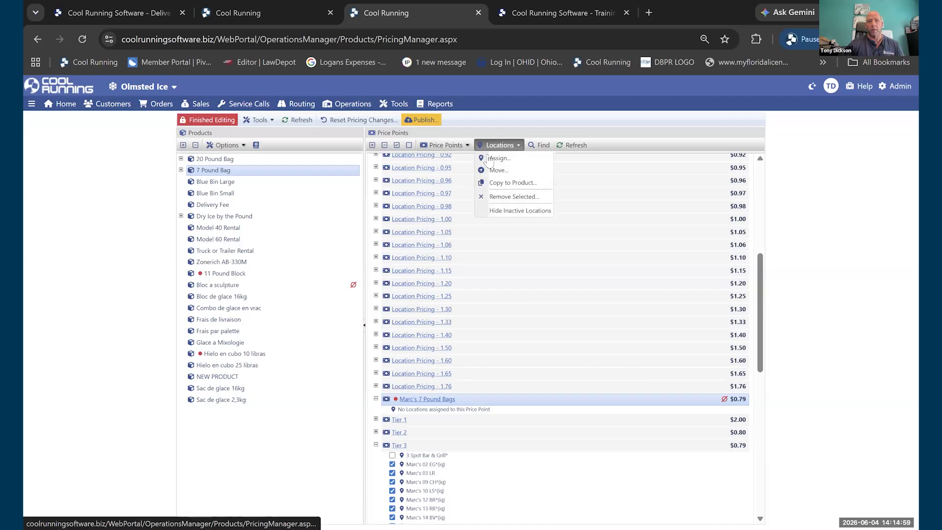
pyautogui.click(494, 170)
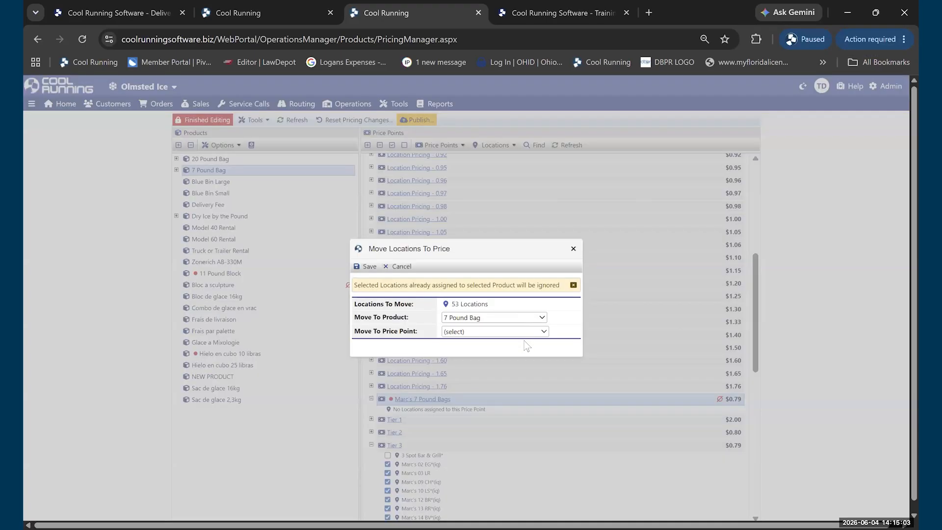
pyautogui.click(525, 332)
pyautogui.click(540, 336)
pyautogui.click(542, 335)
pyautogui.scroll(-6, 543, 210)
pyautogui.moveTo(545, 268); pyautogui.dragTo(535, 126)
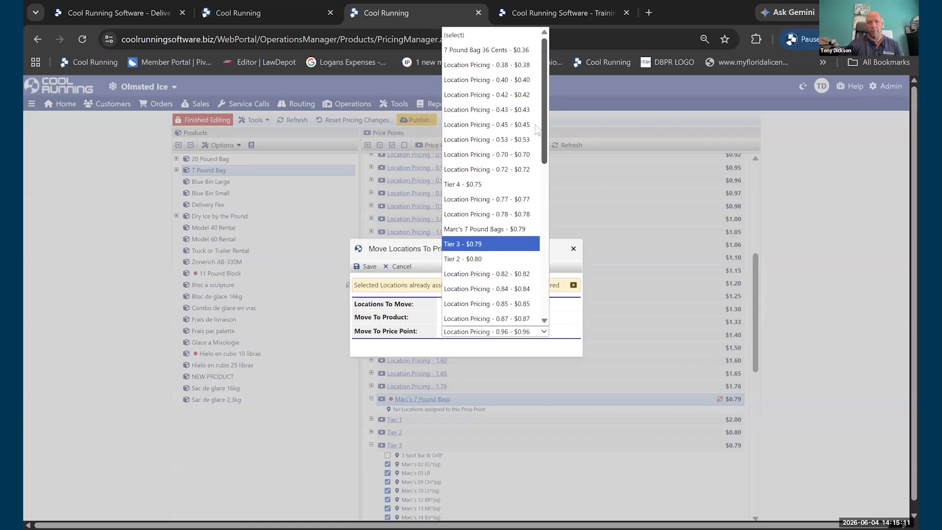
pyautogui.scroll(-3, 490, 130)
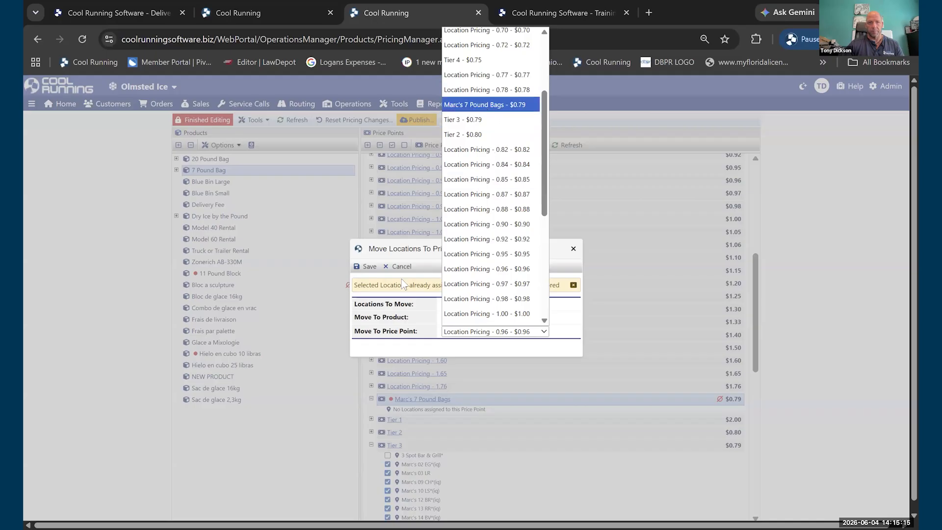
pyautogui.click(381, 266)
pyautogui.click(373, 266)
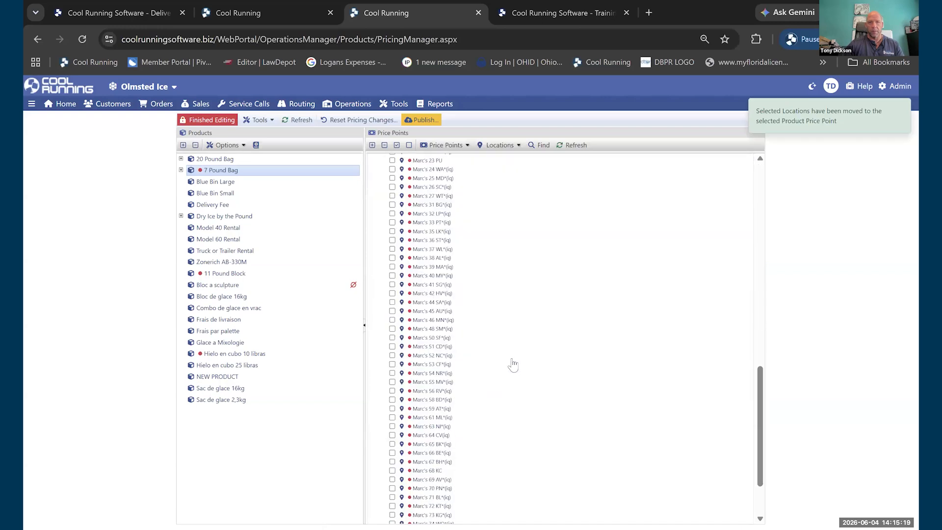
# - Collapse the Marc's 7 Pound Bags price point to check Tier 3, and expand it again to review its assigned locations
pyautogui.click(376, 286)
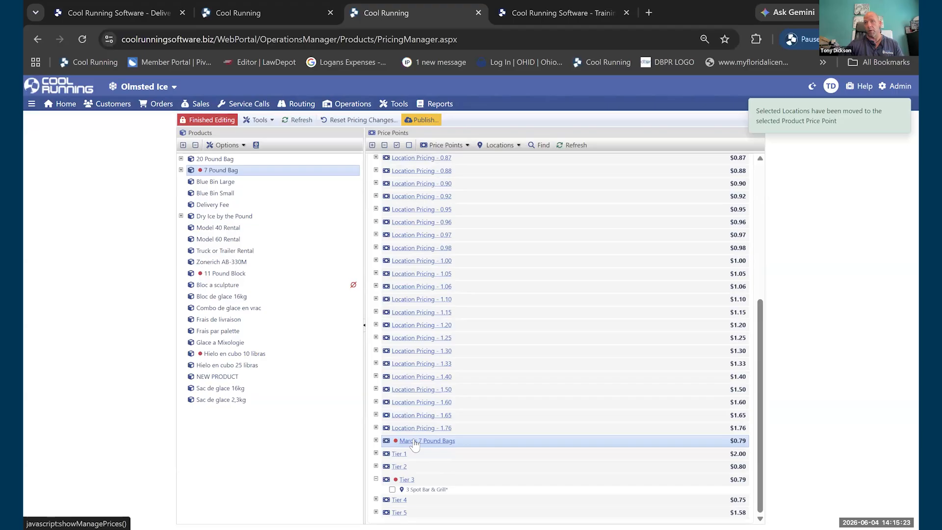
pyautogui.click(376, 440)
pyautogui.scroll(-4, 454, 457)
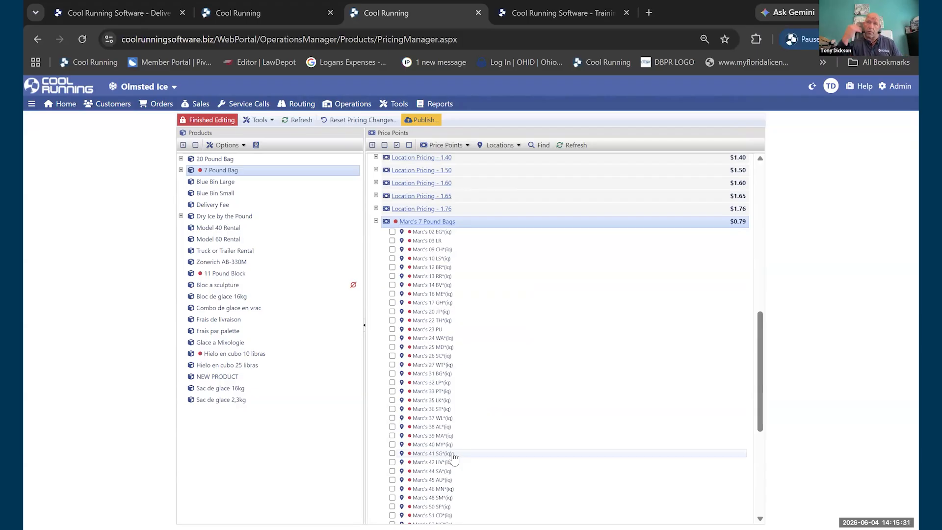
pyautogui.scroll(-5, 455, 456)
pyautogui.scroll(5, 460, 379)
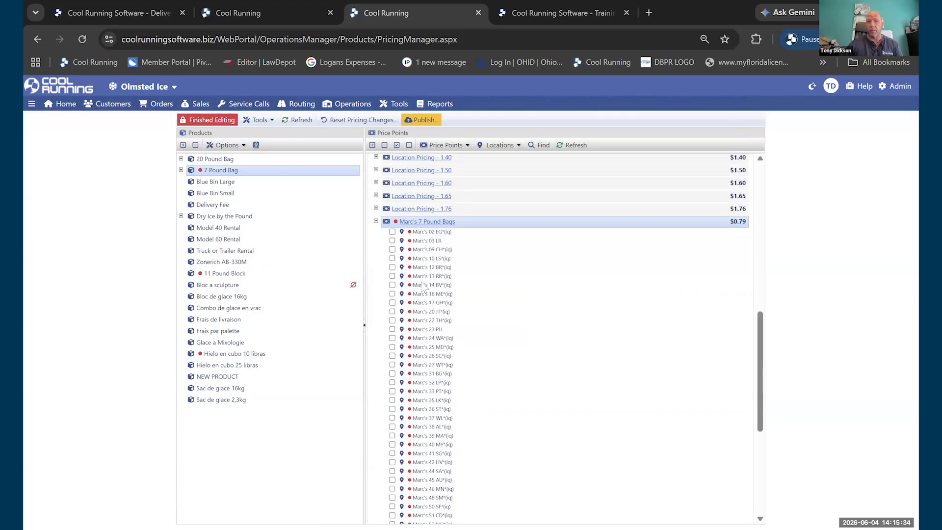
# - Set the price of the Marc's 7 Pound Bags price point to .85 and save the price points
pyautogui.click(426, 223)
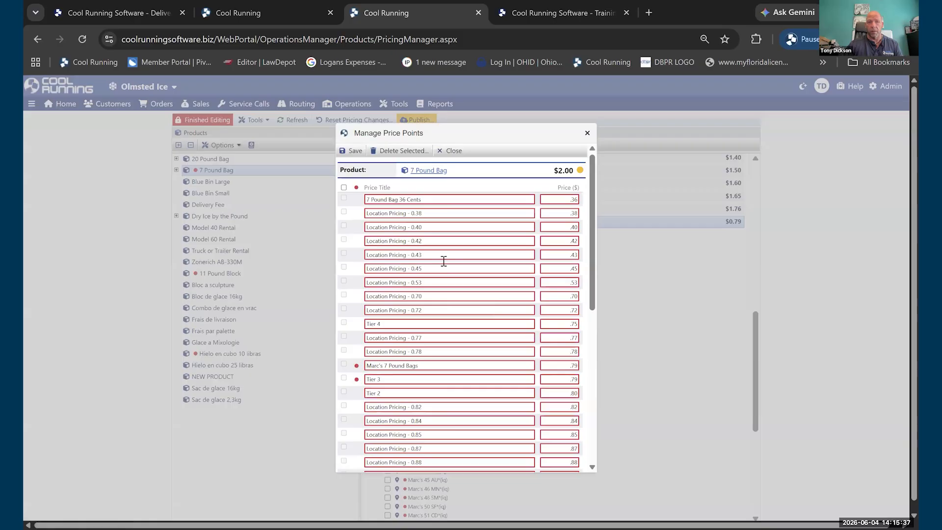
pyautogui.scroll(-10, 441, 273)
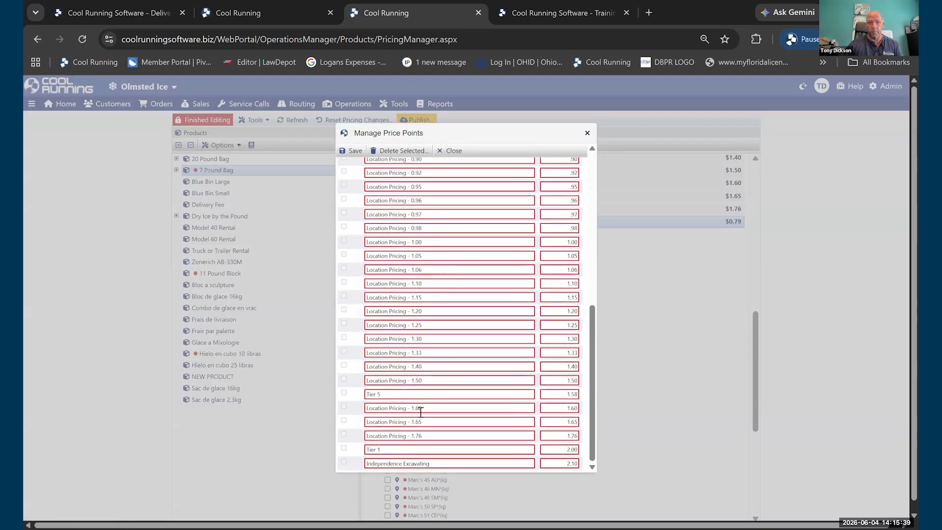
pyautogui.scroll(5, 411, 437)
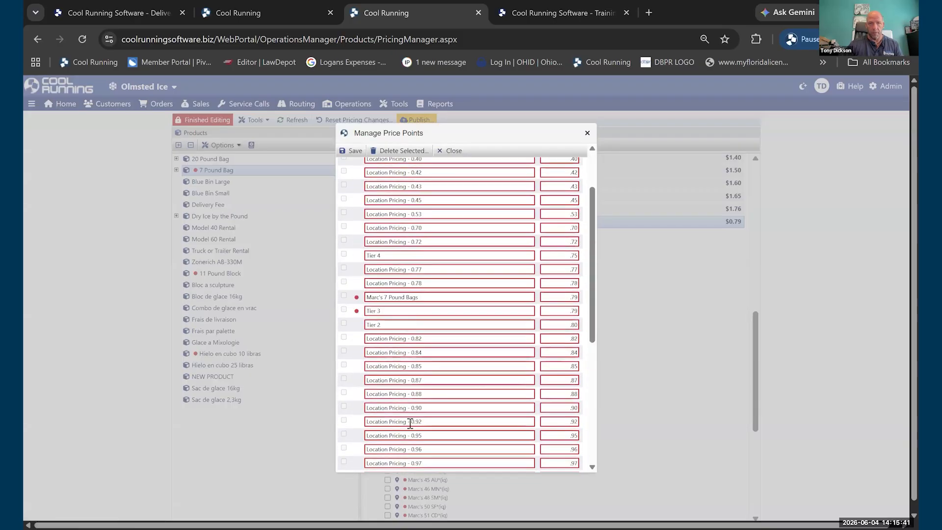
pyautogui.moveTo(569, 301); pyautogui.dragTo(593, 310)
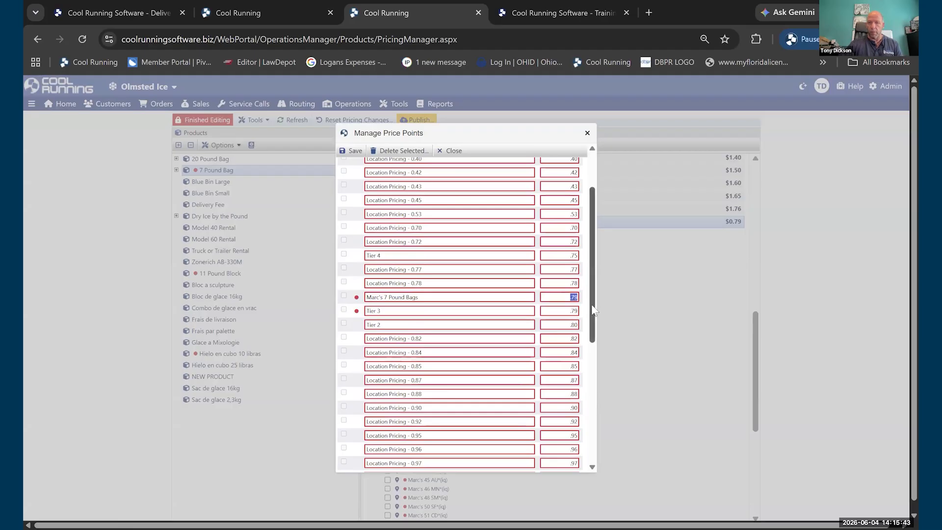
pyautogui.write('.85')
pyautogui.scroll(3, 461, 245)
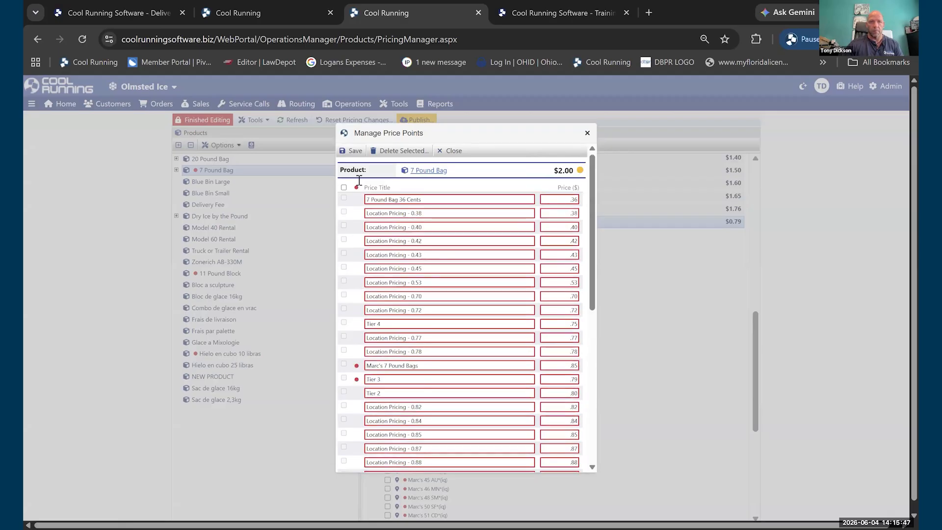
pyautogui.click(347, 154)
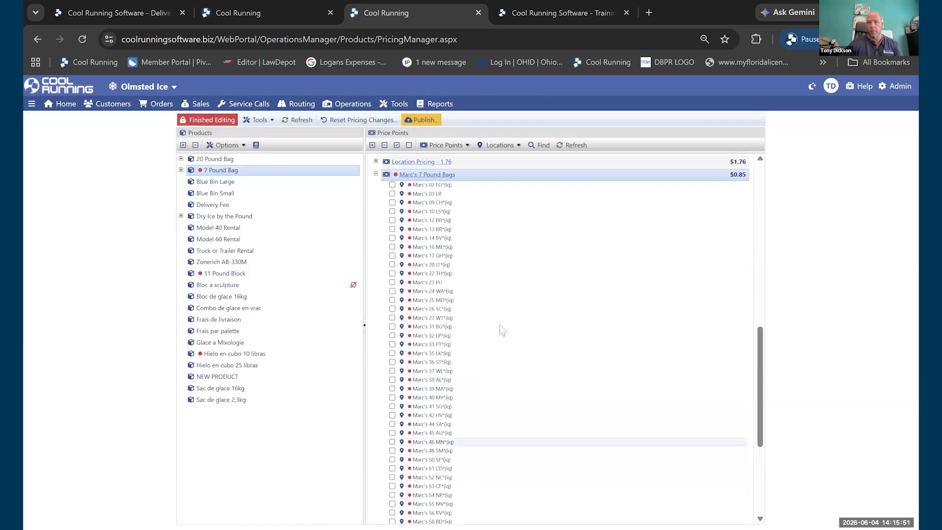
# - Publish all pending pricing changes and confirm the publication
pyautogui.moveTo(393, 109)
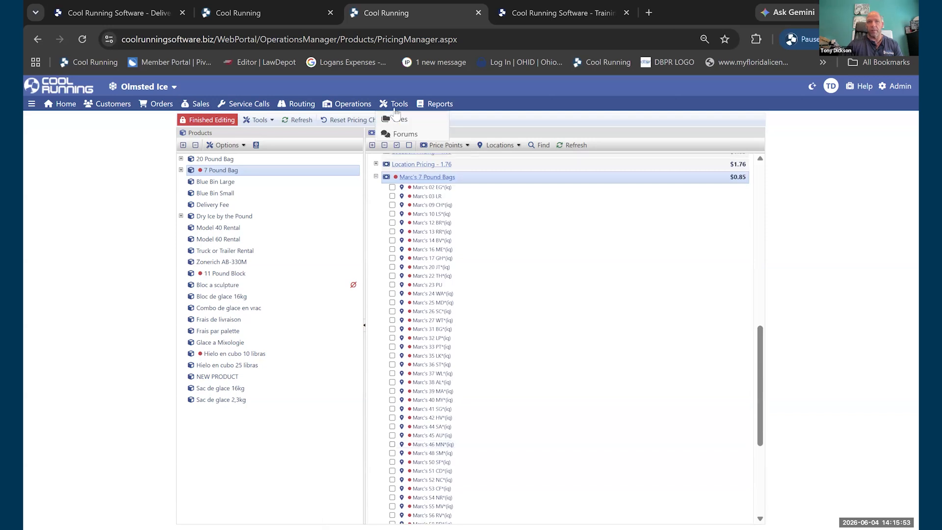
pyautogui.click(419, 123)
pyautogui.click(532, 145)
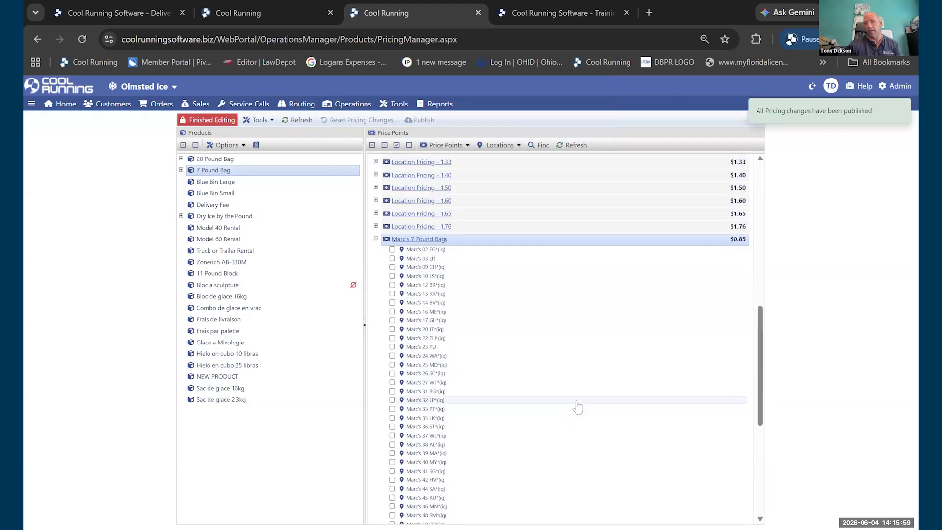
# - Collapse the Marc's 7 Pound Bags price point and look through the price points of the 7 Pound Bag
pyautogui.scroll(3, 578, 406)
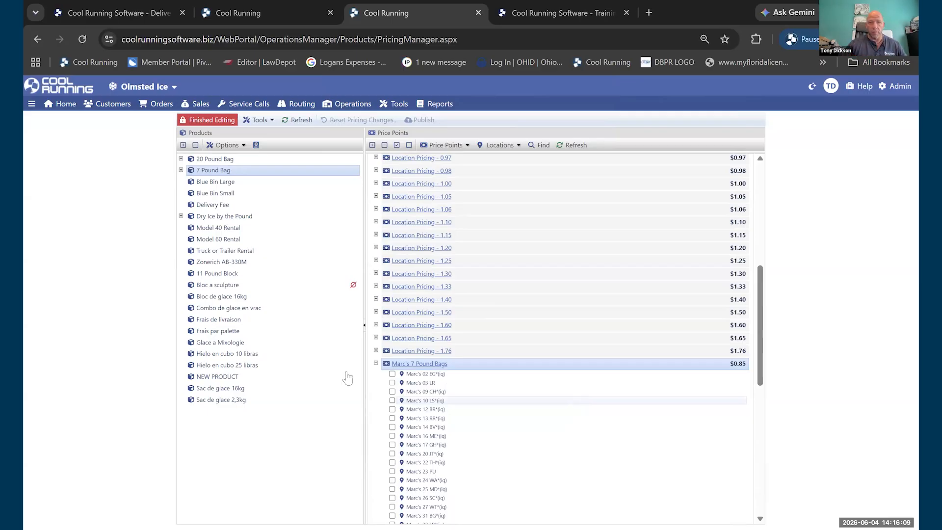
pyautogui.click(376, 363)
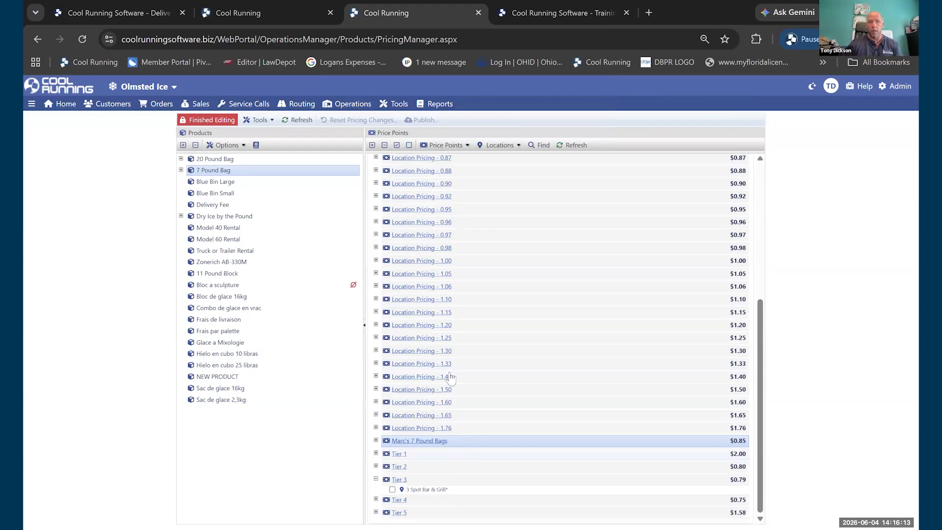
pyautogui.scroll(4, 449, 373)
pyautogui.scroll(-1, 427, 211)
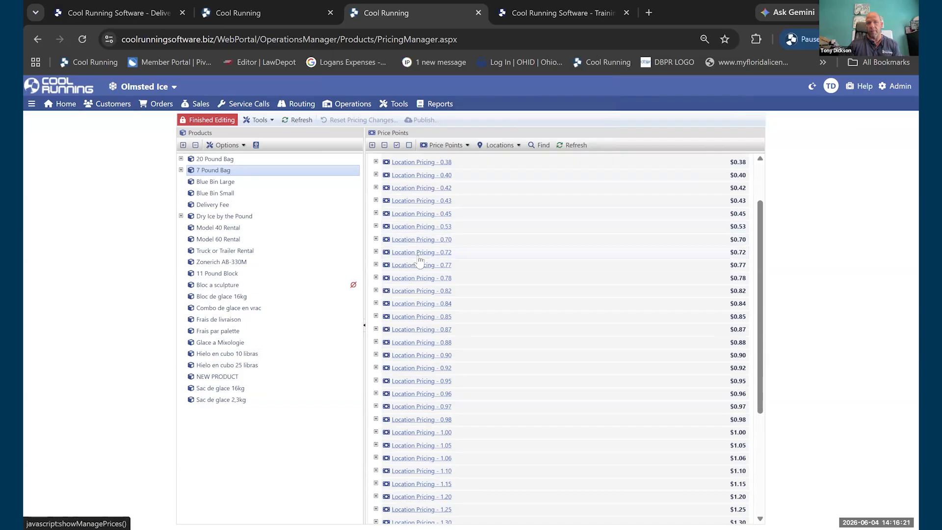
pyautogui.scroll(-5, 419, 263)
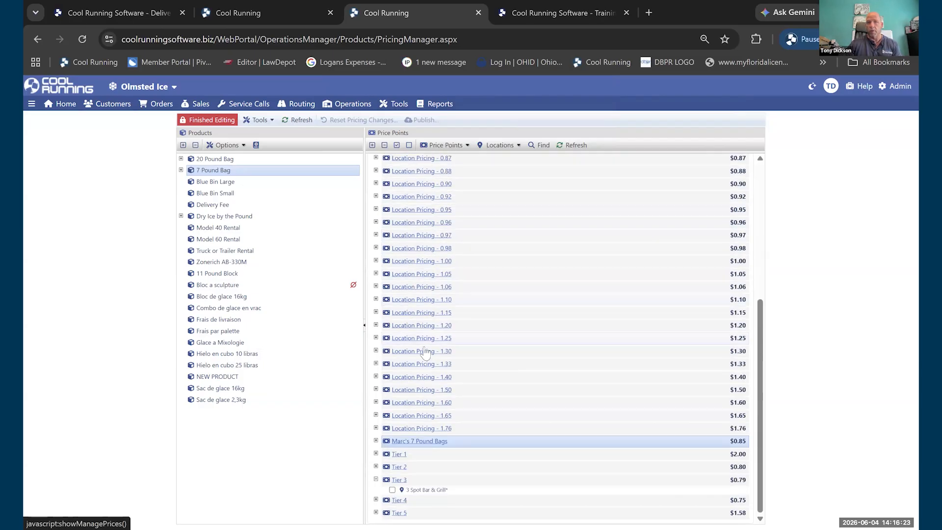
# - Rename the Location Pricing - 0.95 price point to "7 Pound Bag 95 Cents", save it, and check the price point list
pyautogui.scroll(4, 425, 352)
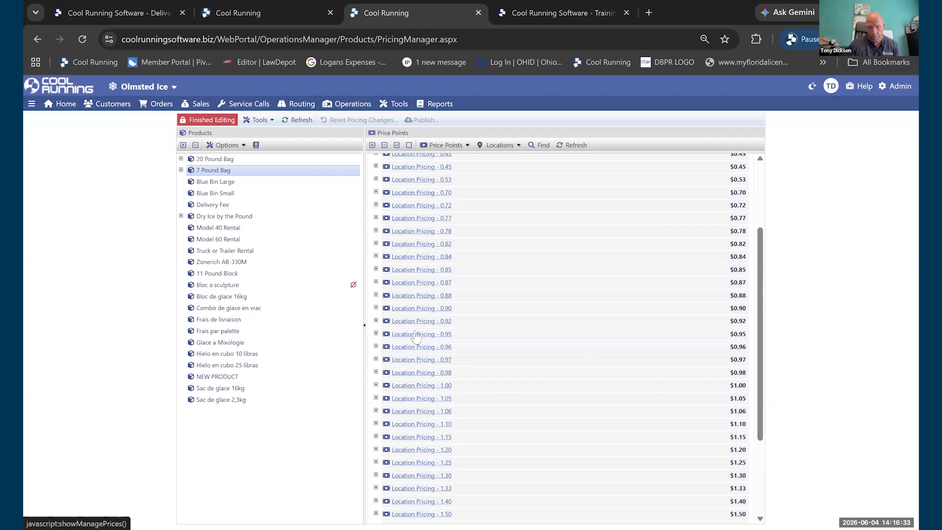
pyautogui.click(446, 336)
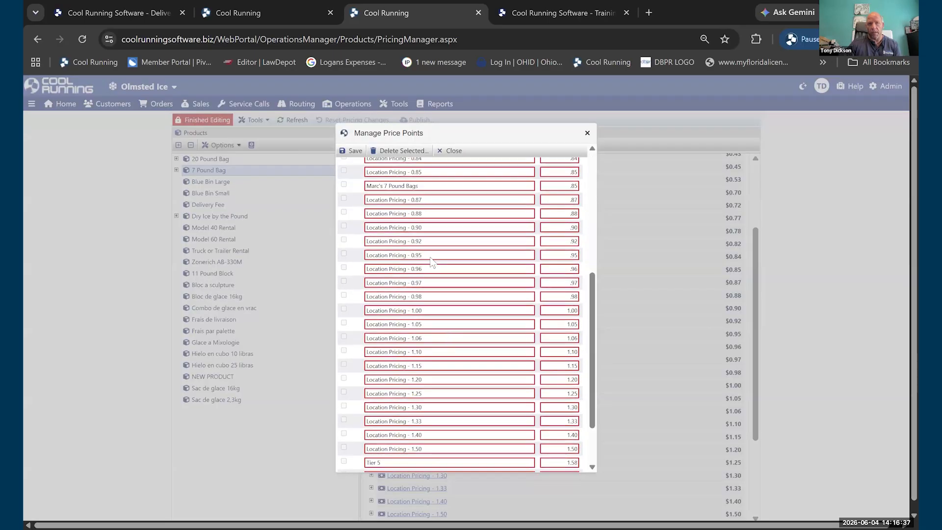
pyautogui.tripleClick(432, 255)
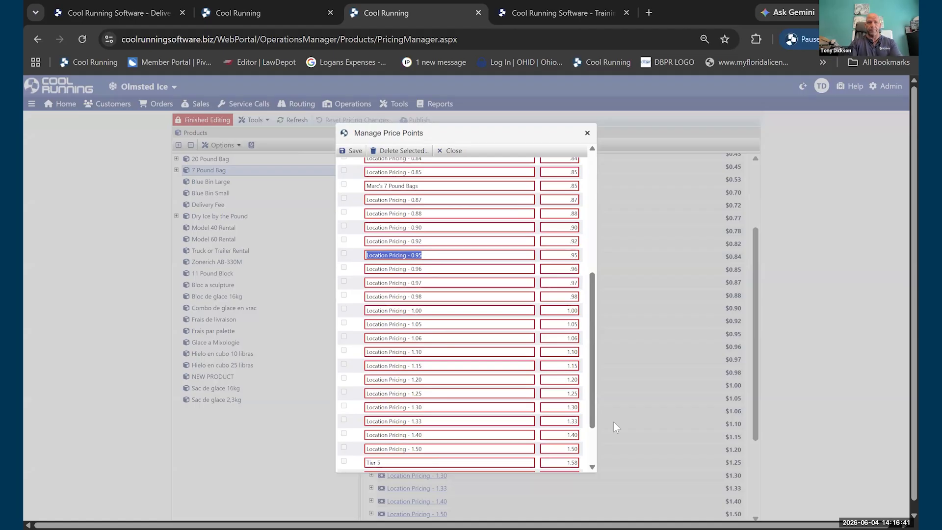
pyautogui.write('7 Pound Bag 95 Cents')
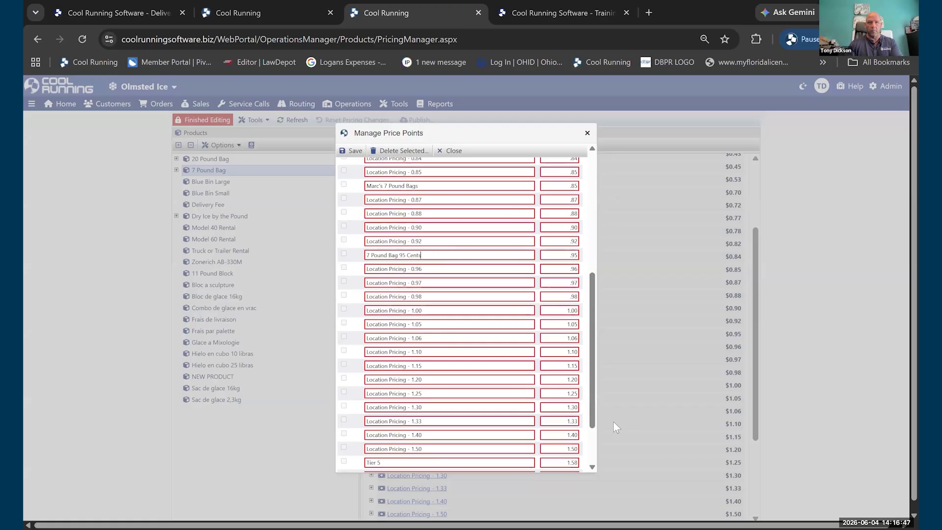
pyautogui.click(344, 151)
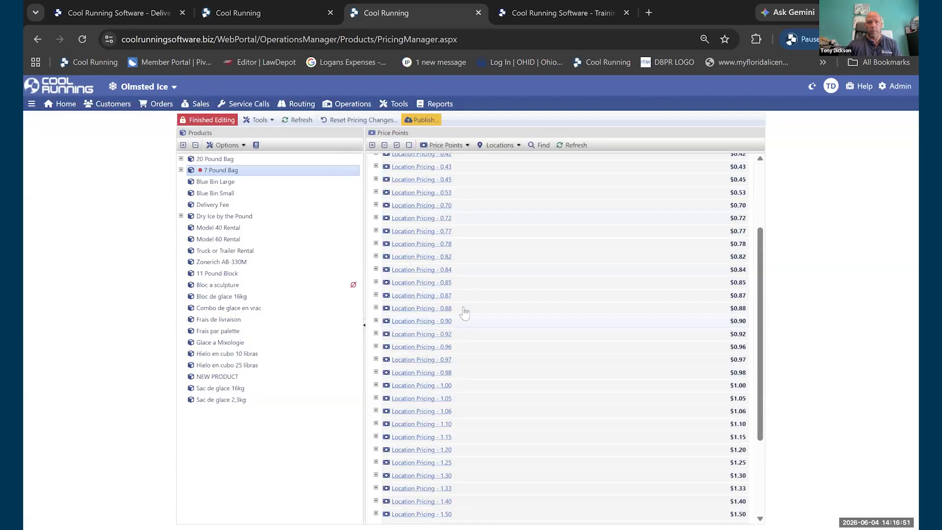
pyautogui.scroll(3, 460, 206)
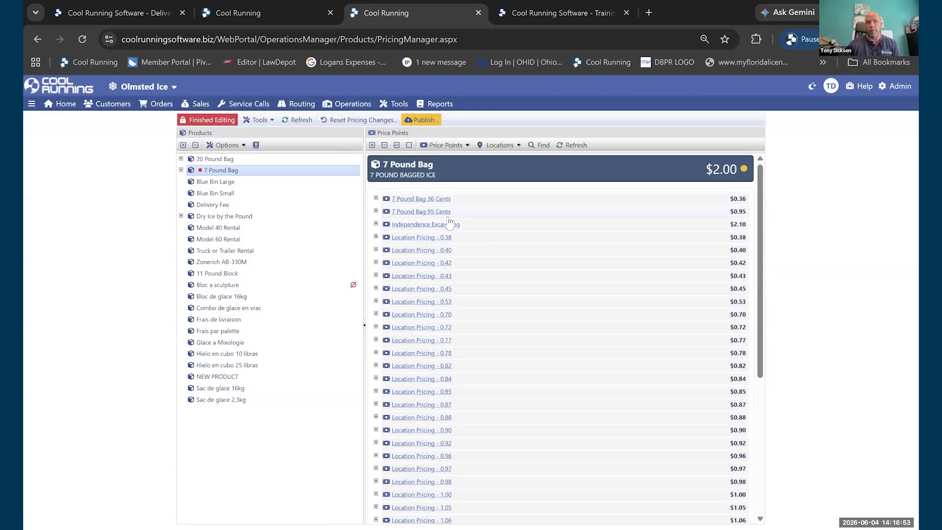
pyautogui.scroll(-5, 449, 222)
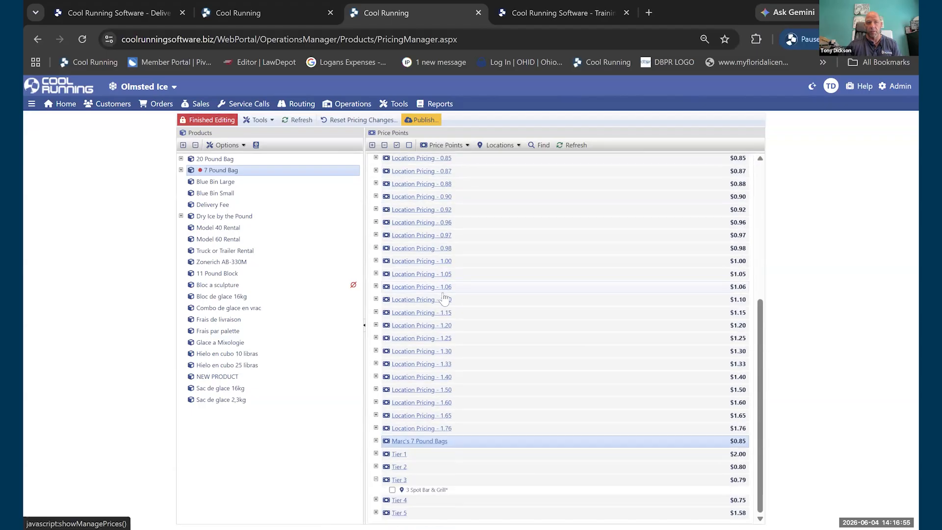
pyautogui.scroll(5, 446, 427)
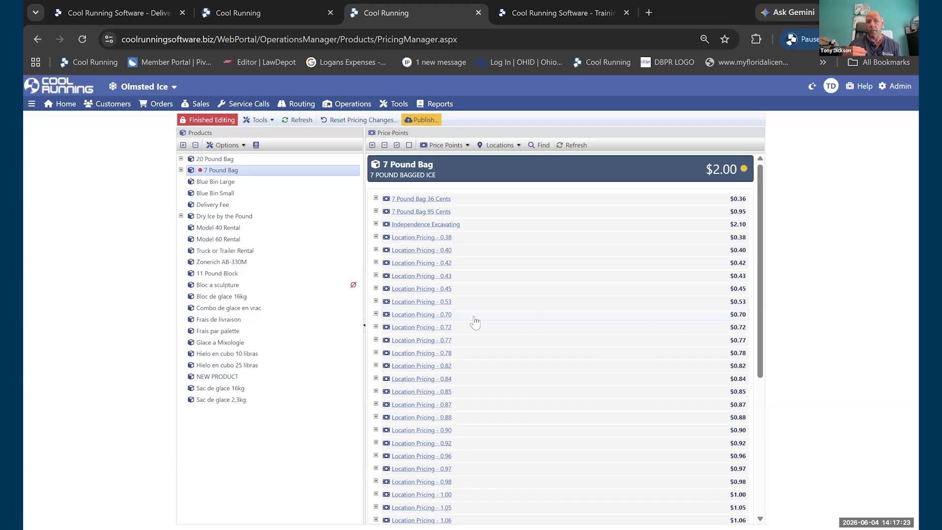
# - Set the price of the Independence Excavating price point to 2.25 and save the price points
pyautogui.click(376, 225)
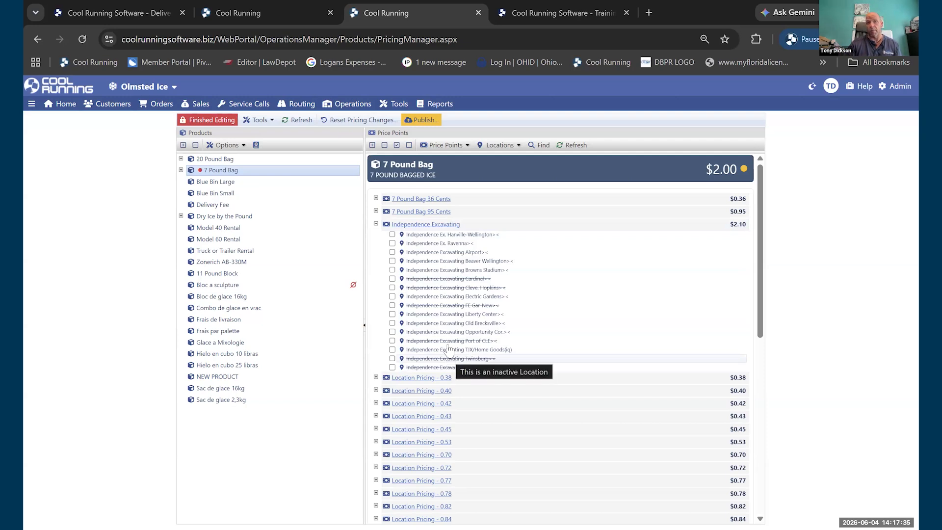
pyautogui.click(426, 226)
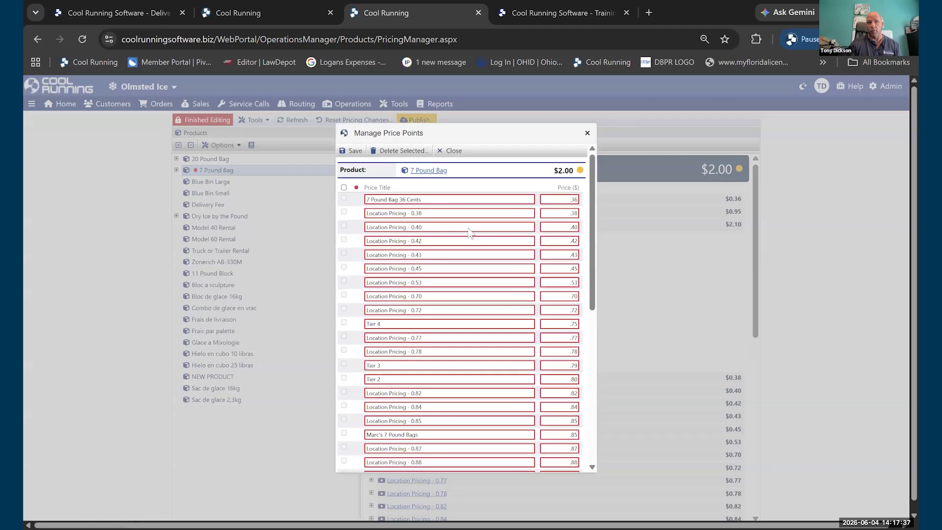
pyautogui.scroll(-6, 459, 285)
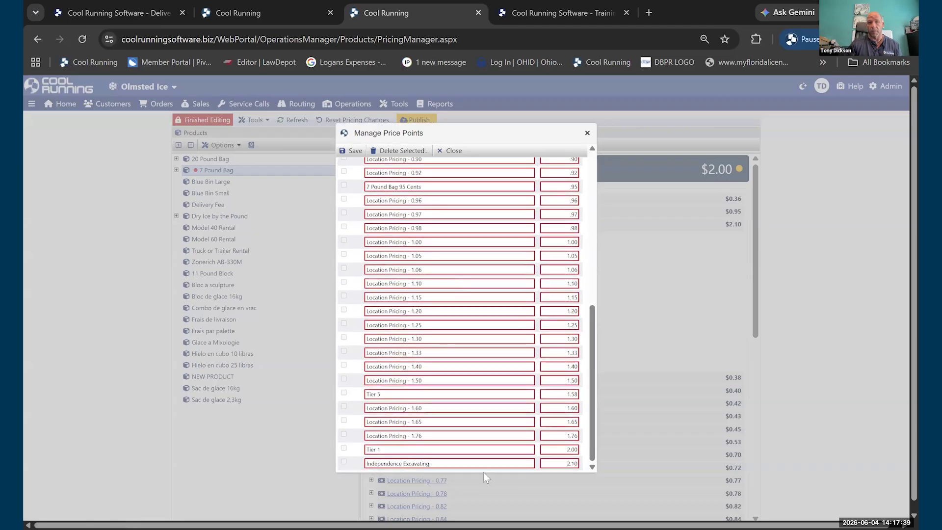
pyautogui.doubleClick(577, 463)
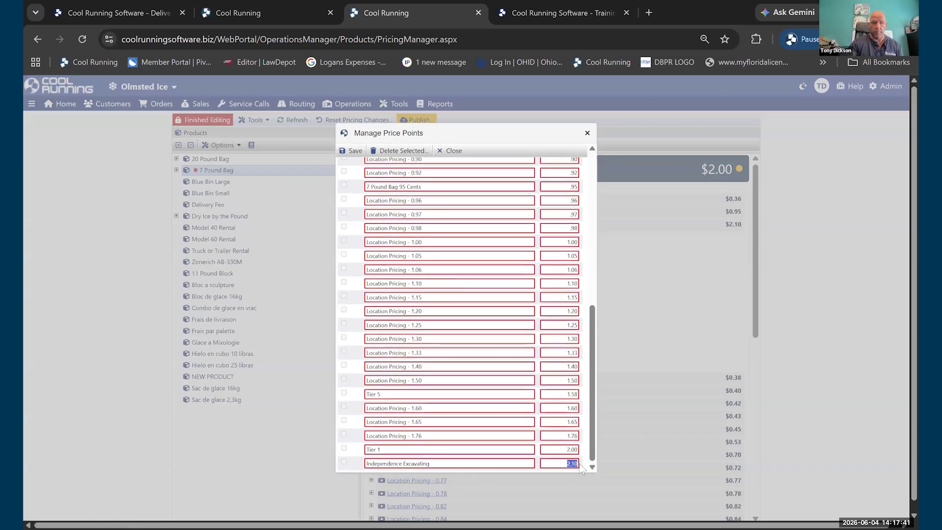
pyautogui.write('2.25')
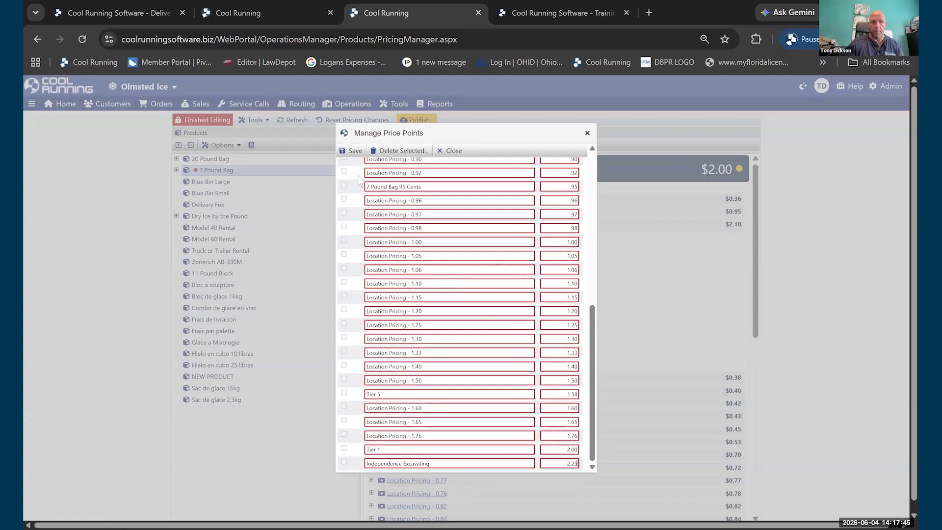
pyautogui.click(354, 151)
# - Publish the pending pricing changes, confirm the publication, and collapse the Independence Excavating price point
pyautogui.click(421, 120)
pyautogui.click(526, 135)
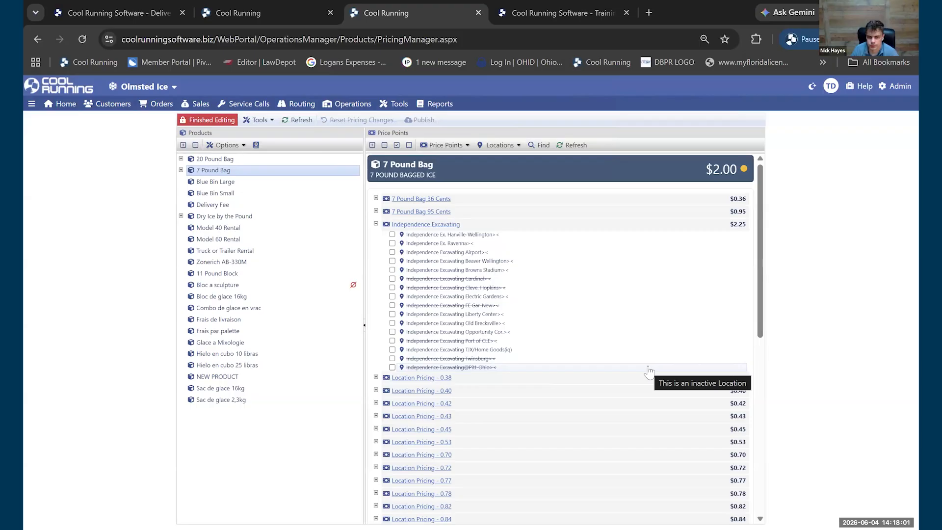
pyautogui.click(375, 224)
# - Expand the Marc's 7 Pound Bags price point and select all of its locations
pyautogui.scroll(-5, 378, 343)
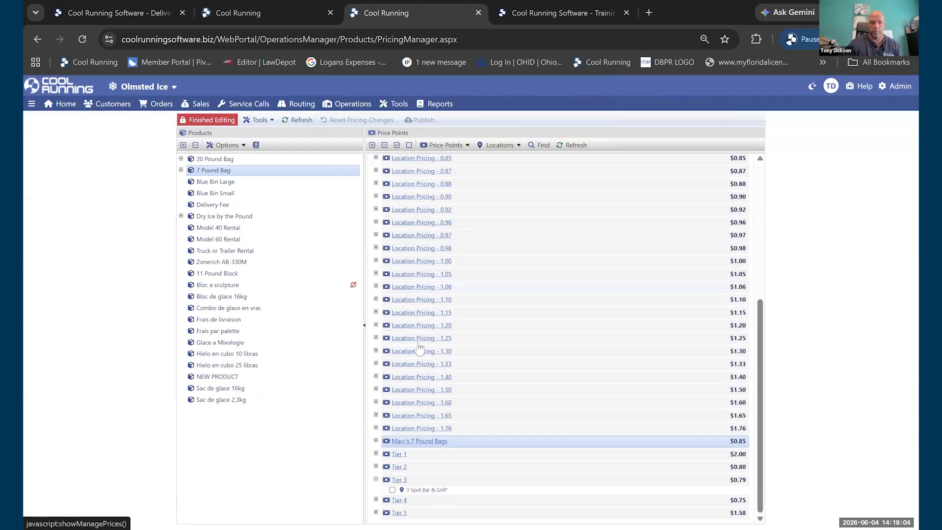
pyautogui.click(376, 441)
pyautogui.scroll(-5, 407, 294)
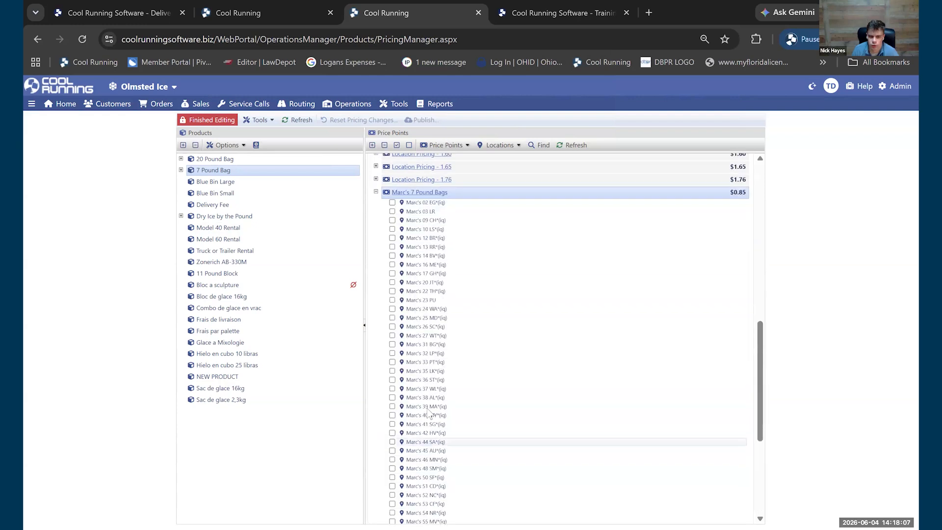
pyautogui.click(421, 204)
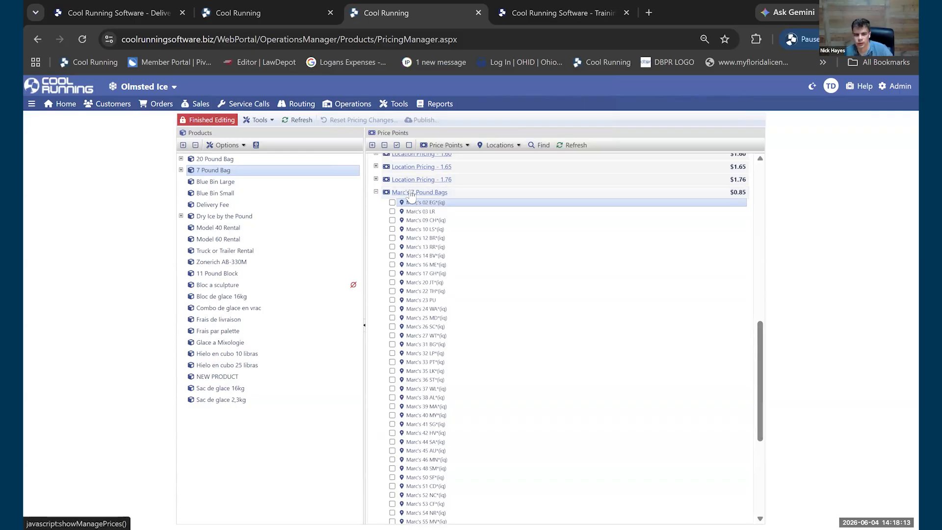
pyautogui.hotkey('ctrl', 'a')
pyautogui.scroll(-5, 443, 314)
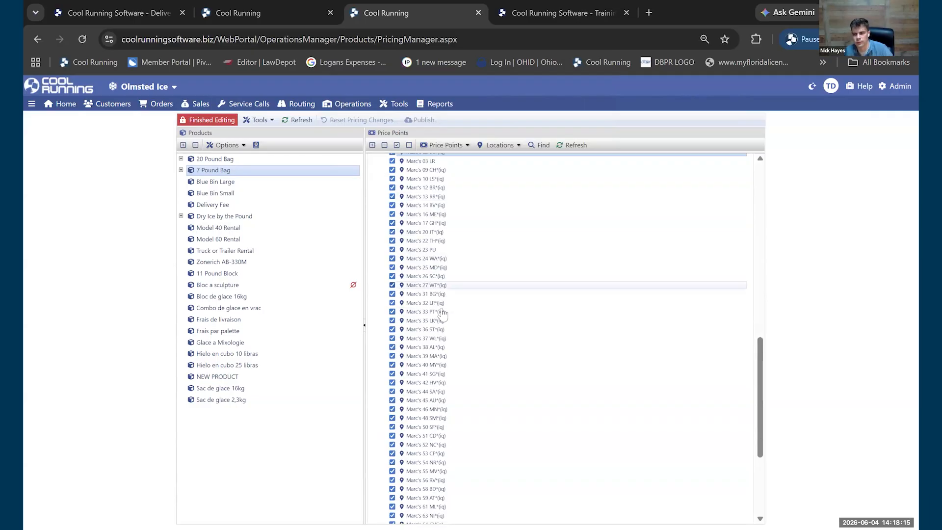
pyautogui.scroll(5, 442, 314)
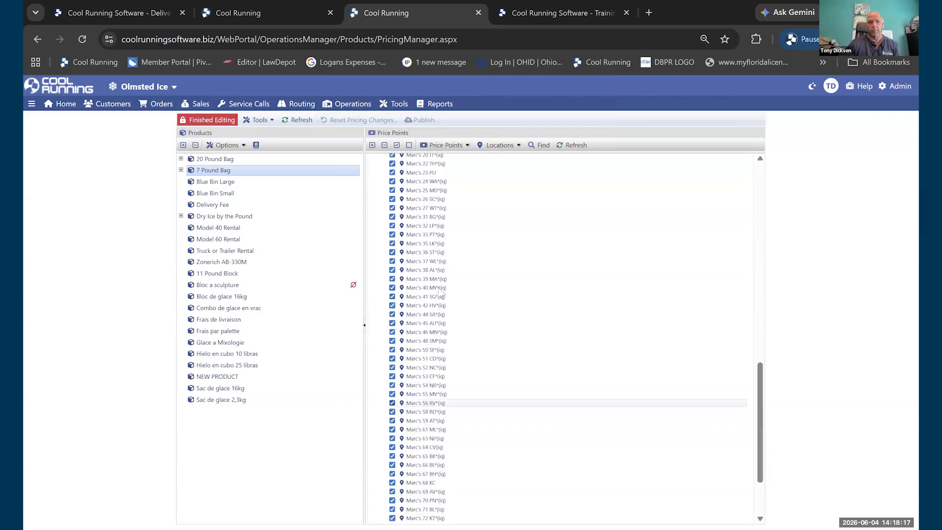
# - Expand the Location Pricing - 1.76 and 1.65 price points and select all Mittal Steel locations under 1.65
pyautogui.click(376, 209)
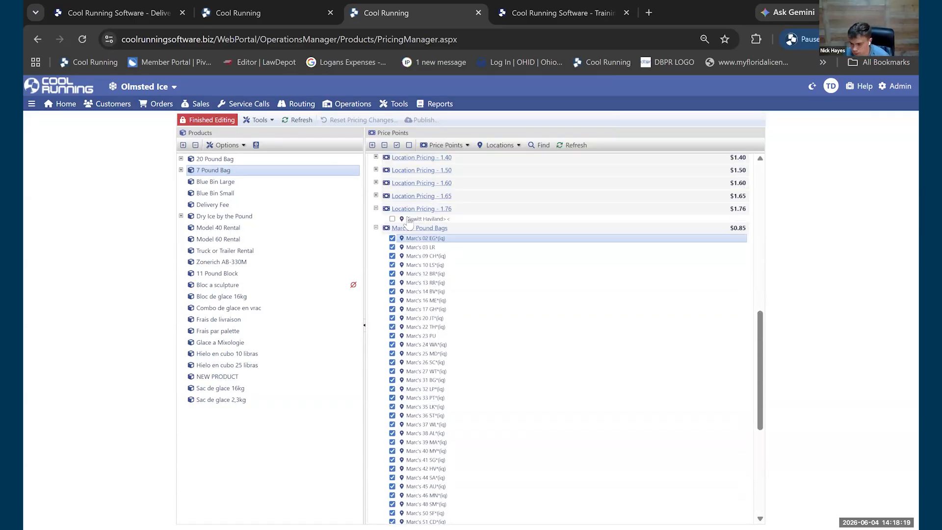
pyautogui.click(376, 196)
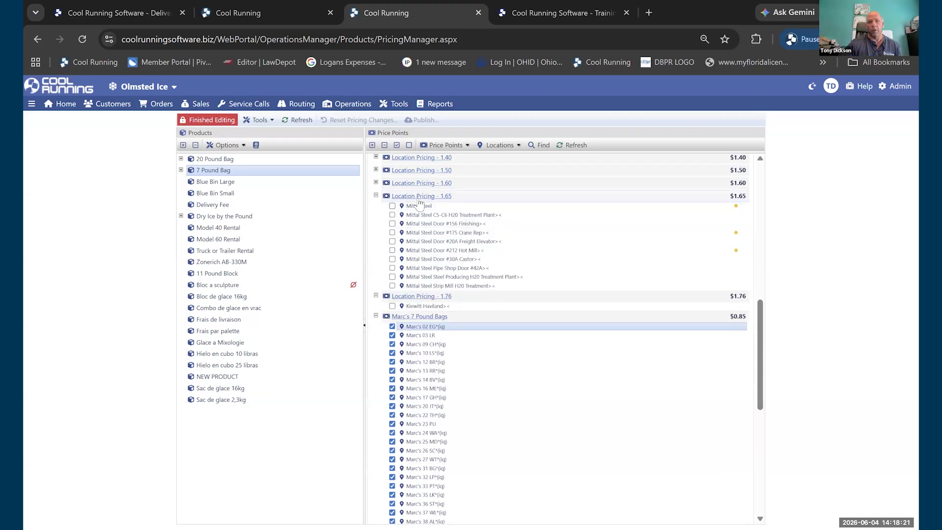
pyautogui.click(419, 203)
pyautogui.click(587, 133)
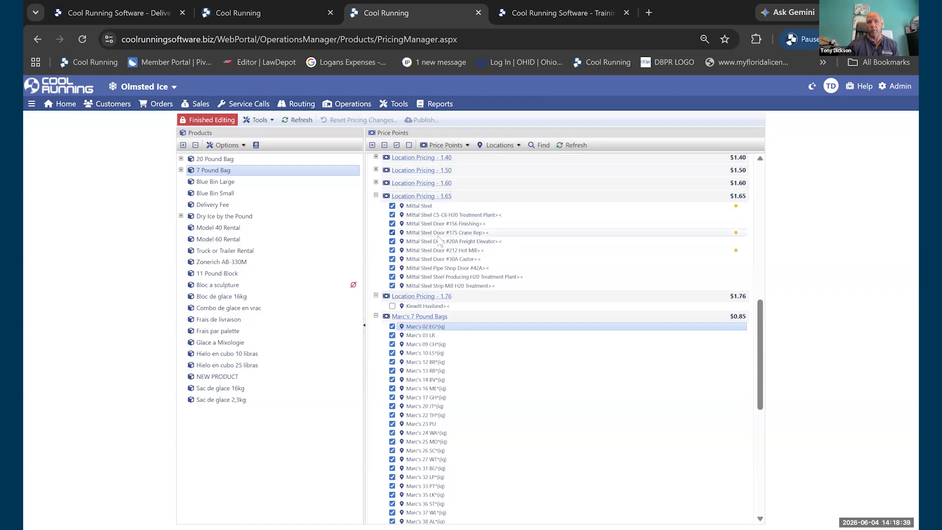
pyautogui.click(417, 240)
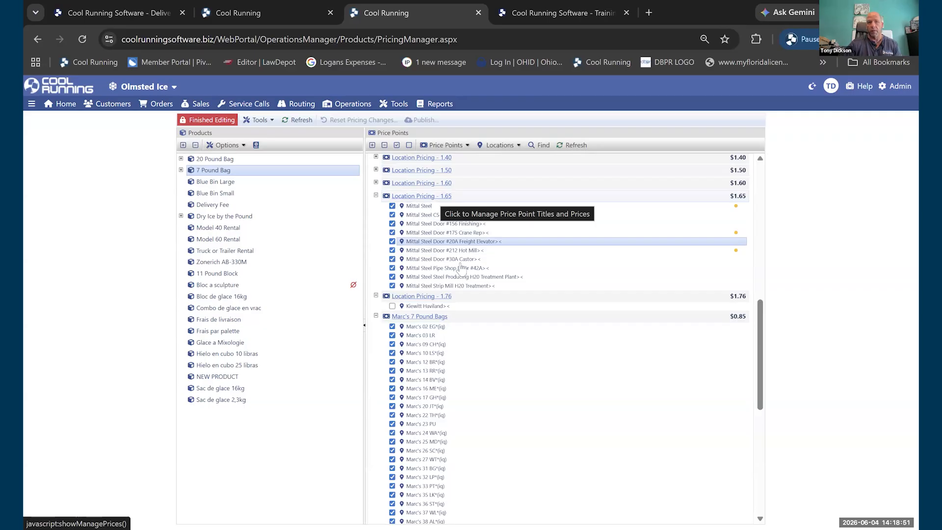
# - Rename the Location Pricing - 1.65 price point to "Mittal Steel 7 Pound Bag" and save the price points
pyautogui.click(435, 203)
pyautogui.scroll(-10, 449, 313)
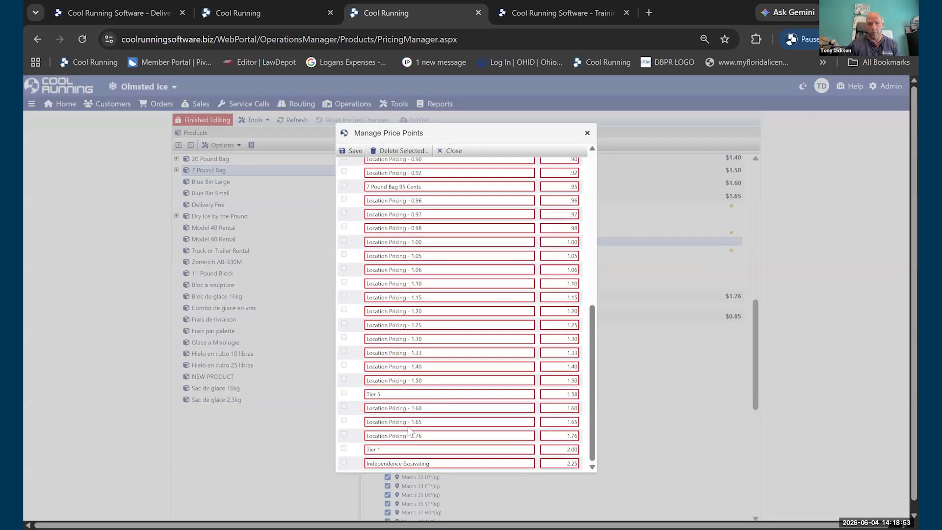
pyautogui.moveTo(421, 423); pyautogui.dragTo(344, 408)
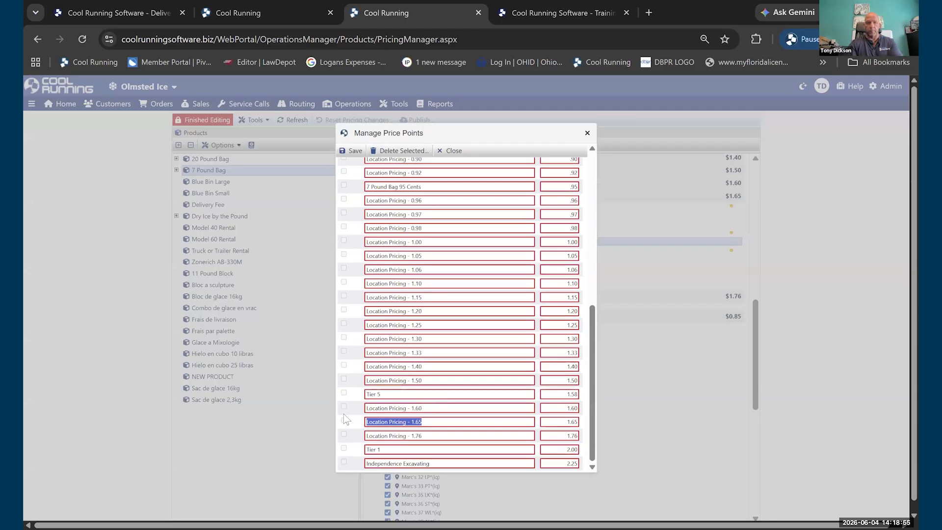
pyautogui.write('Mittal Stte')
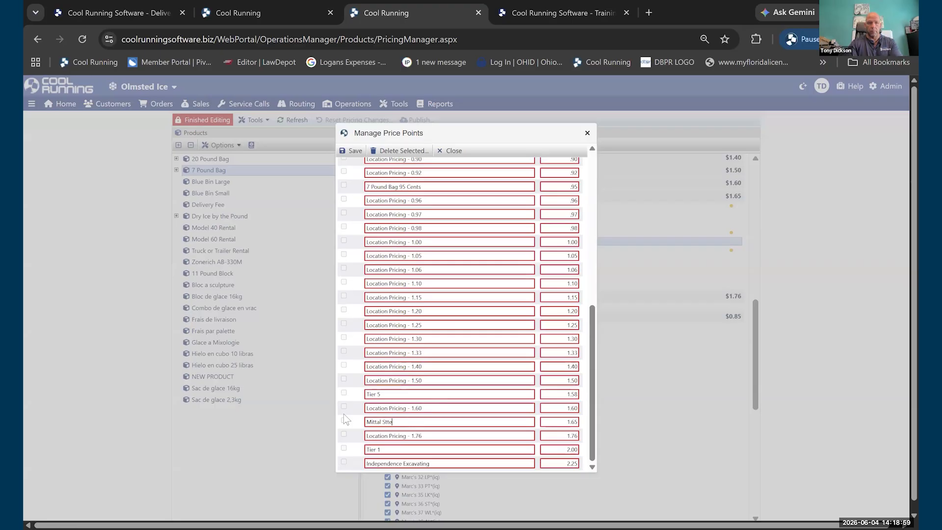
pyautogui.press('BackSpace')
pyautogui.press('BackSpace')
pyautogui.write('eel 7 Pound Bag')
pyautogui.click(352, 151)
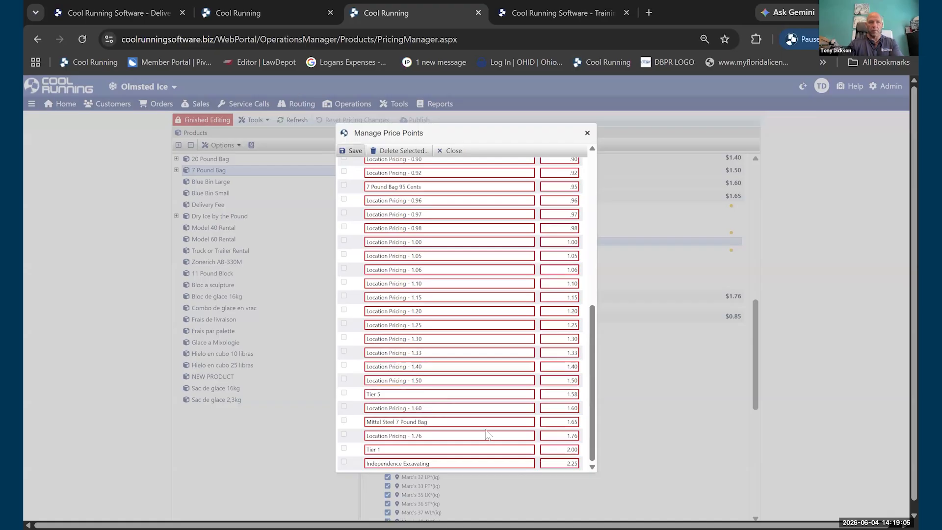
# - Check the locations of the Mittal Steel 7 Pound Bag price point, collapsing it and Marc's 7 Pound Bags
pyautogui.scroll(-12, 437, 363)
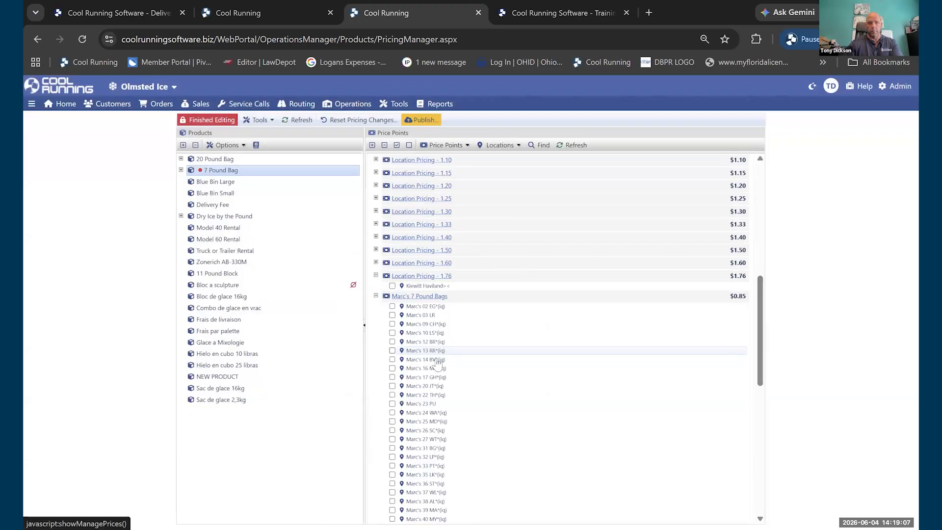
pyautogui.scroll(3, 428, 329)
pyautogui.scroll(3, 425, 326)
pyautogui.click(376, 300)
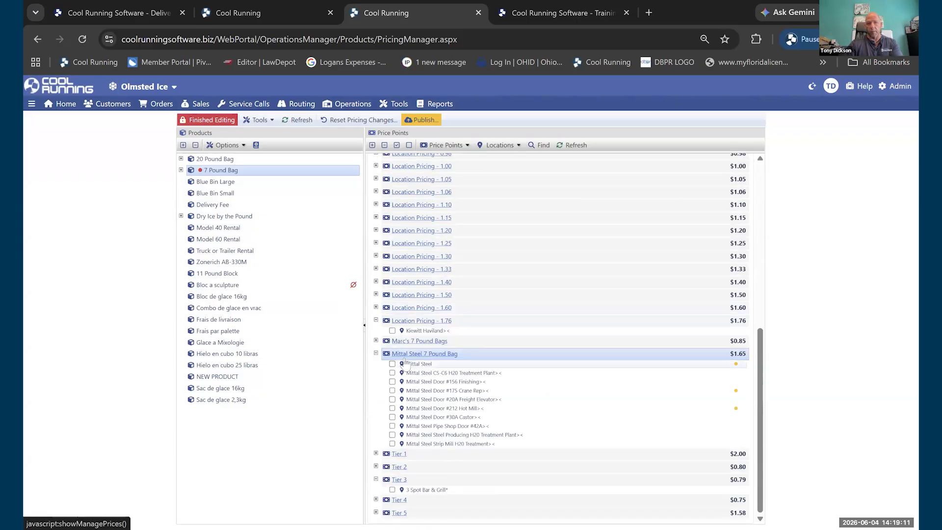
pyautogui.click(376, 354)
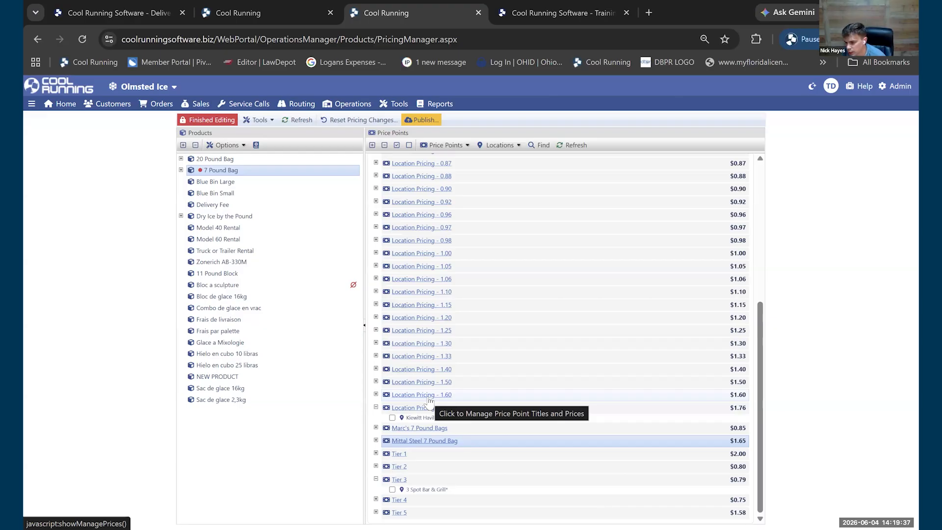
# - Publish the pending pricing changes, confirm the publication, and collapse the Location Pricing - 1.76 price point
pyautogui.click(421, 120)
pyautogui.click(526, 144)
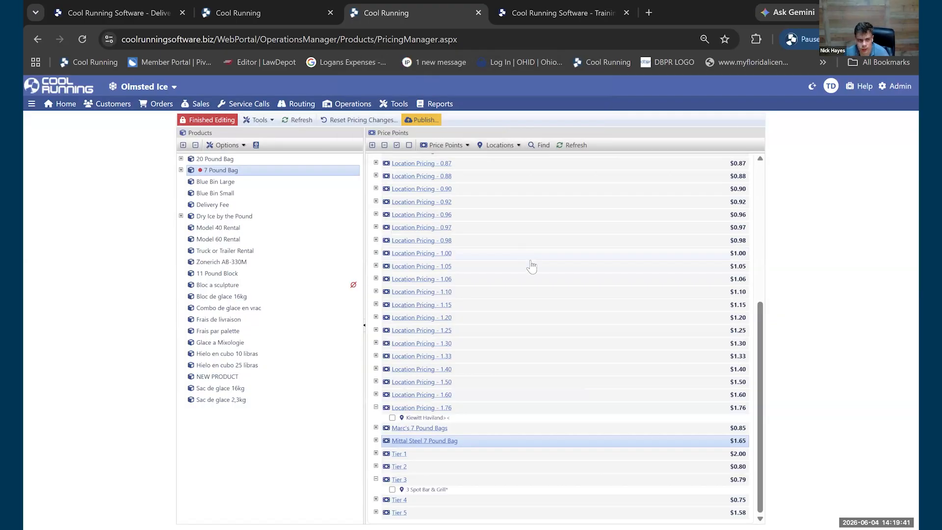
pyautogui.scroll(-5, 429, 323)
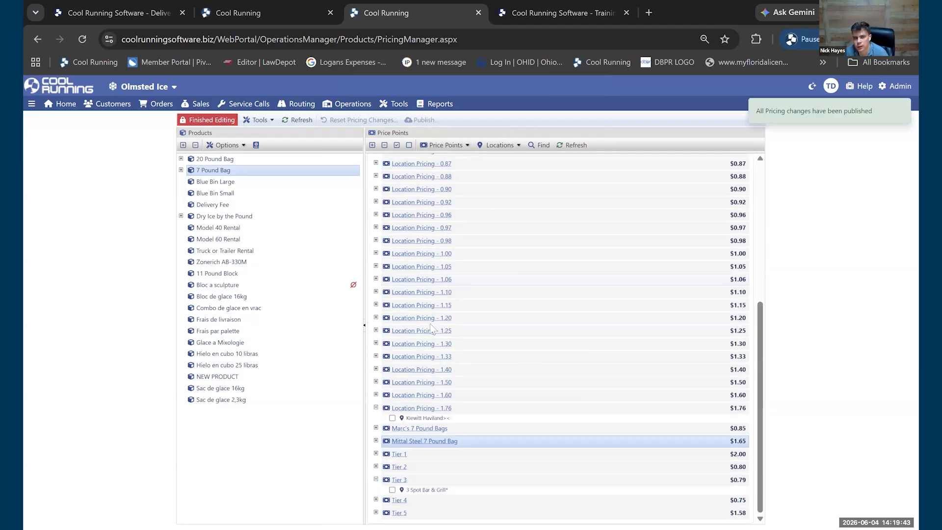
pyautogui.click(375, 408)
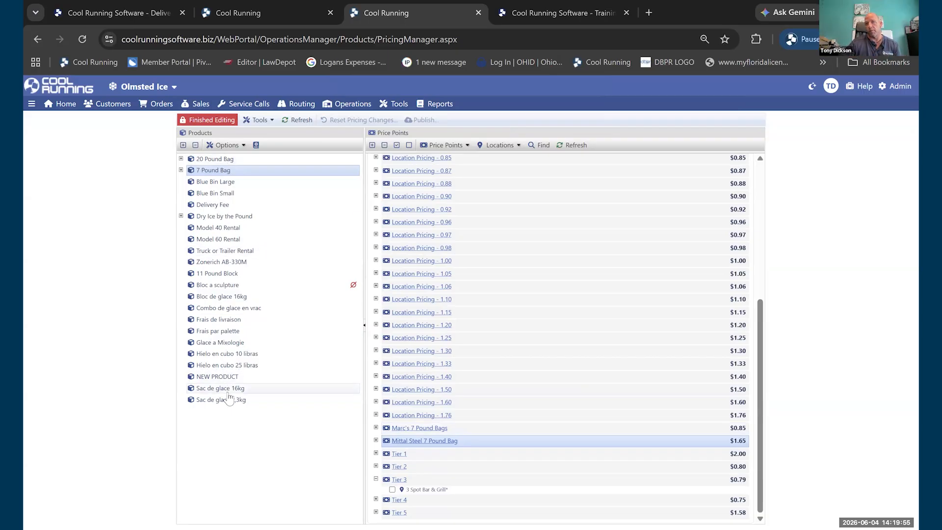
# - Look through the price points of the 20 Pound Bag, Blue Bin Large, Delivery Fee and Model 40 Rental products
pyautogui.click(211, 159)
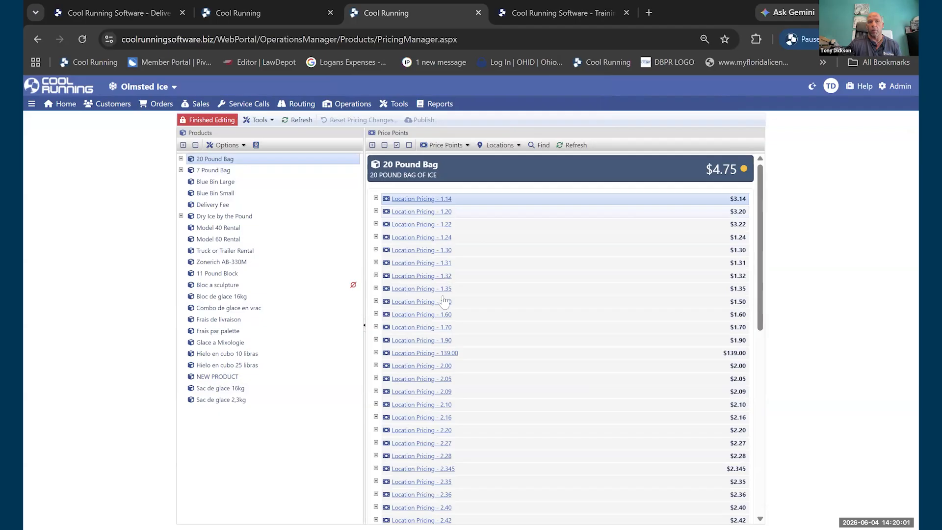
pyautogui.scroll(-5, 446, 333)
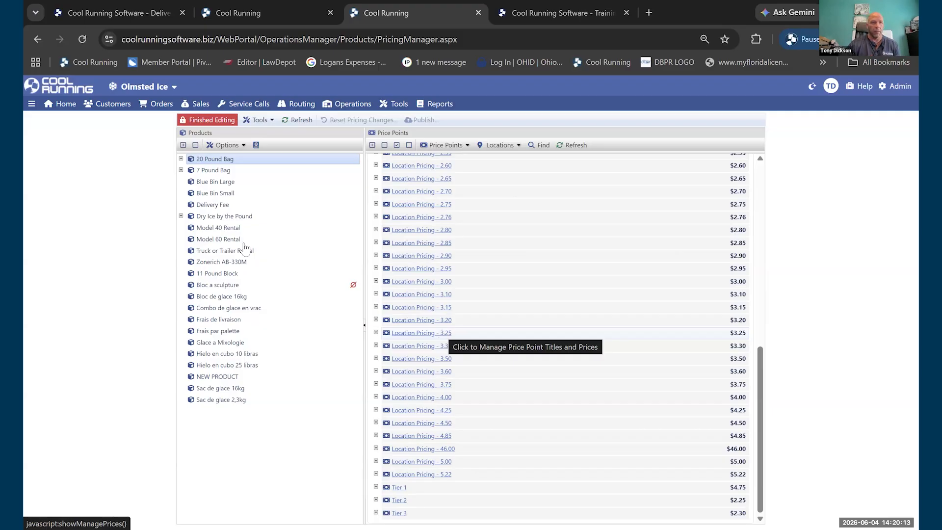
pyautogui.click(212, 182)
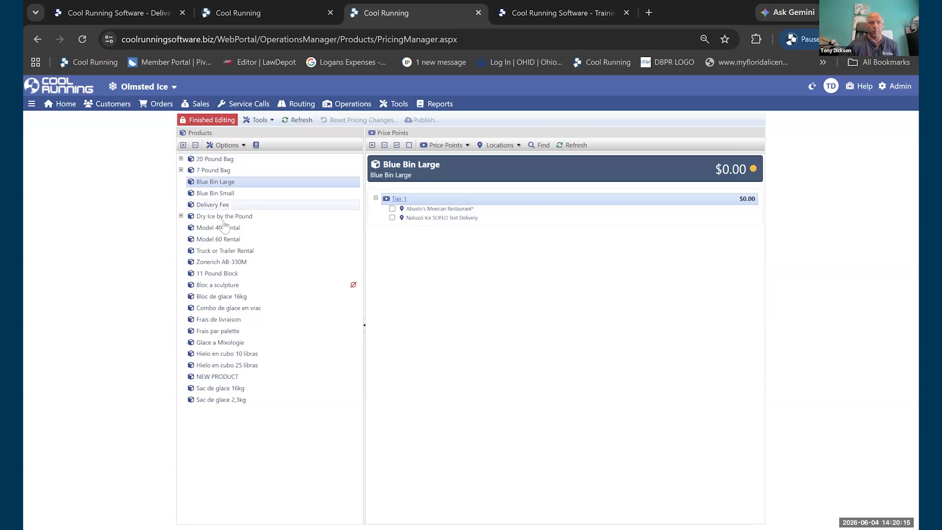
pyautogui.click(222, 206)
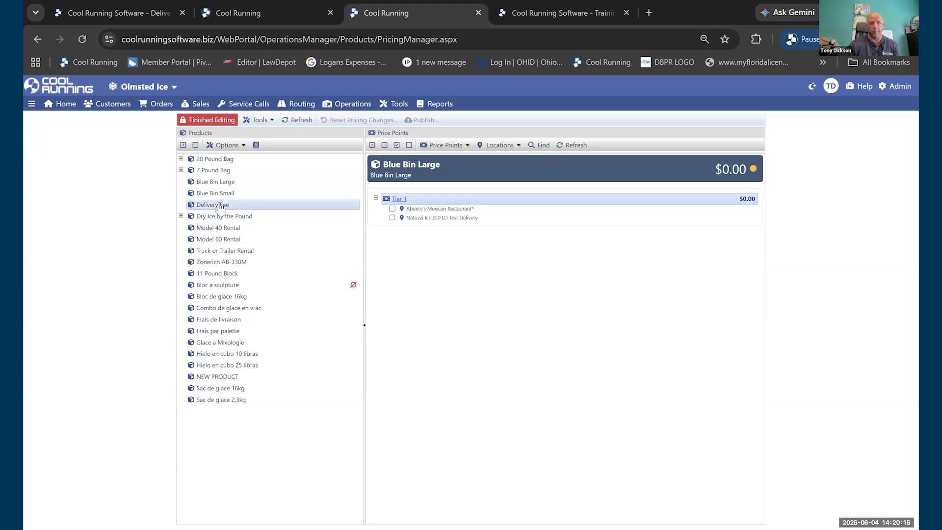
pyautogui.click(204, 229)
pyautogui.scroll(-6, 427, 353)
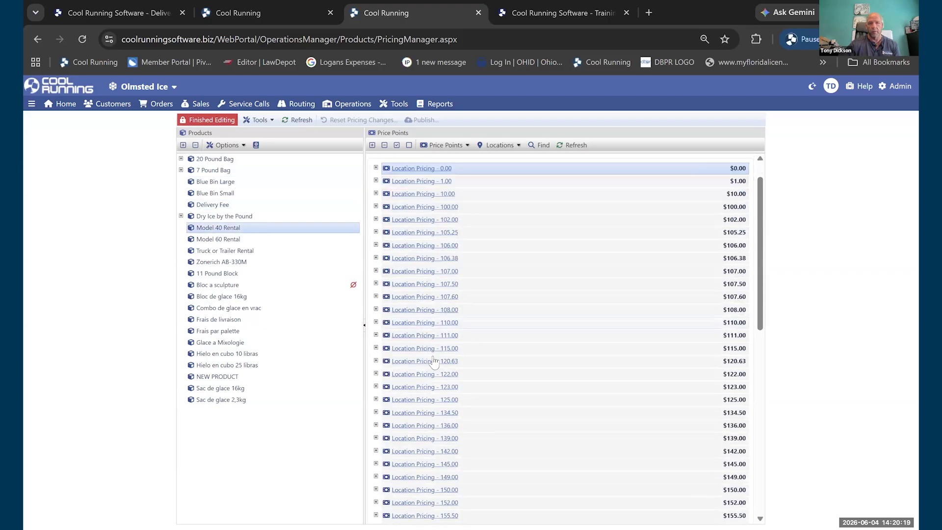
pyautogui.scroll(-3, 435, 376)
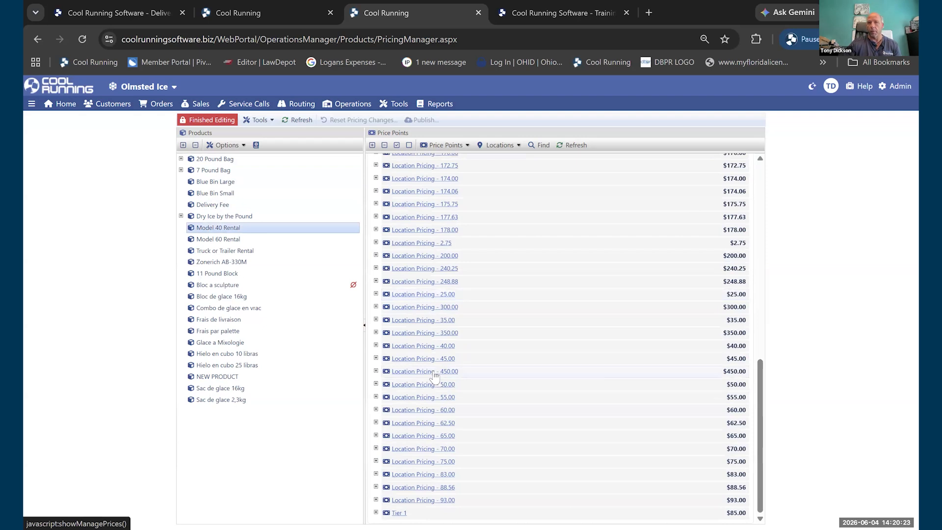
pyautogui.scroll(10, 434, 376)
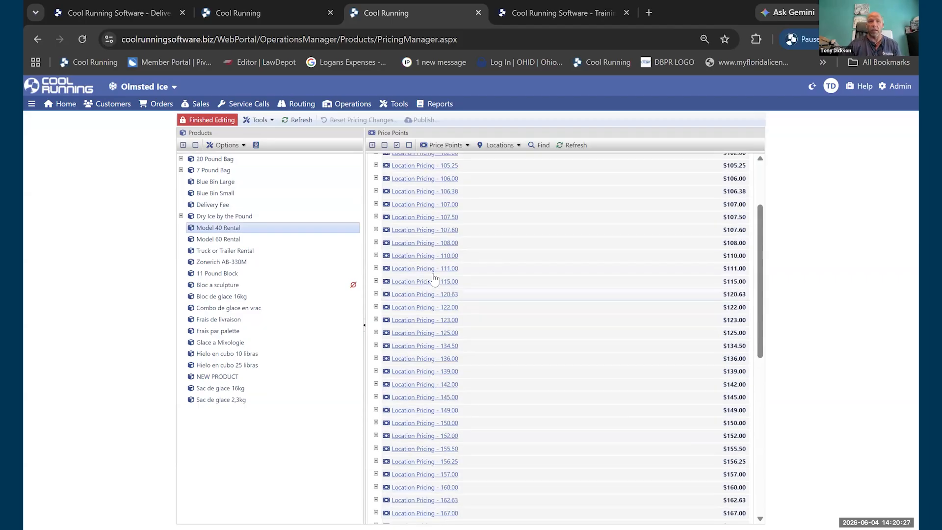
pyautogui.scroll(3, 430, 214)
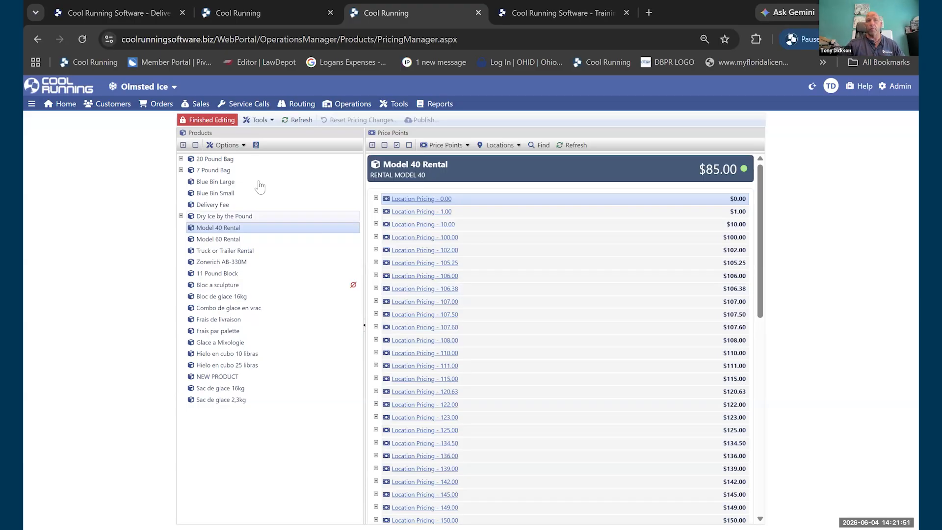
# - Start a new price point for the 11 Pound Block product with a price of $2.73
pyautogui.click(223, 274)
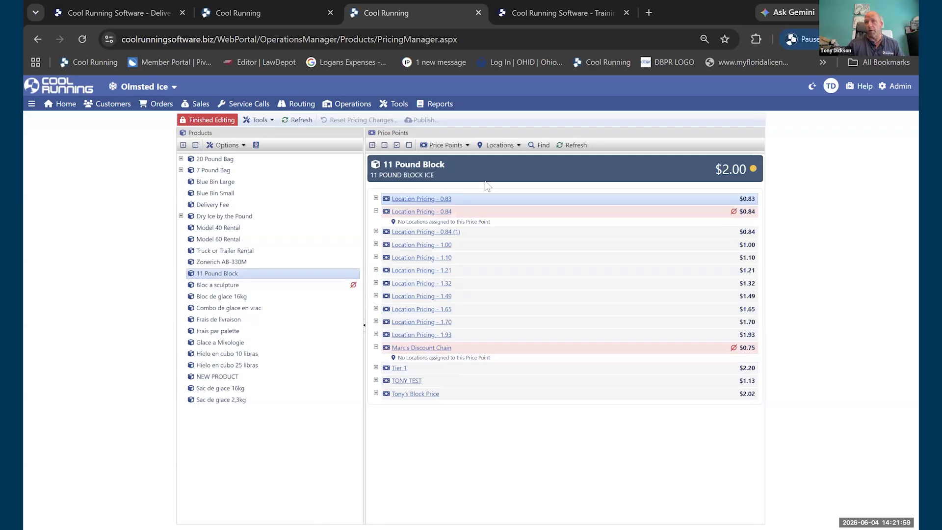
pyautogui.click(445, 146)
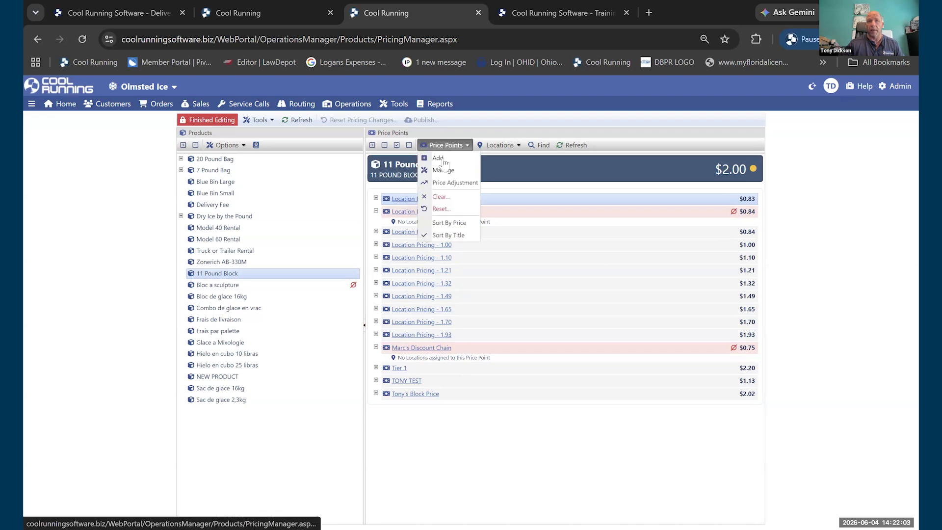
pyautogui.click(440, 158)
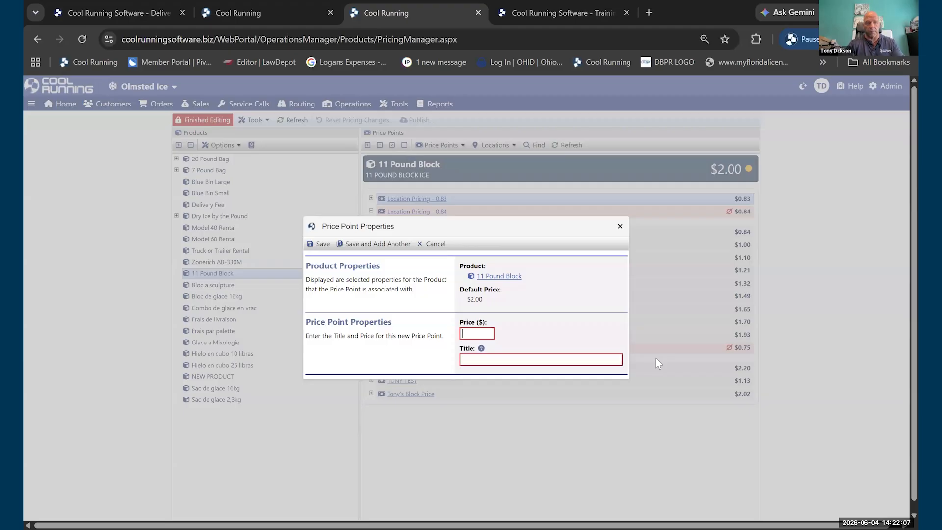
pyautogui.write('2.7')
pyautogui.press('Tab')
pyautogui.write('2.70')
# - Title the new 11 Pound Block price point "Cool Running Price Point" and save it
pyautogui.doubleClick(467, 360)
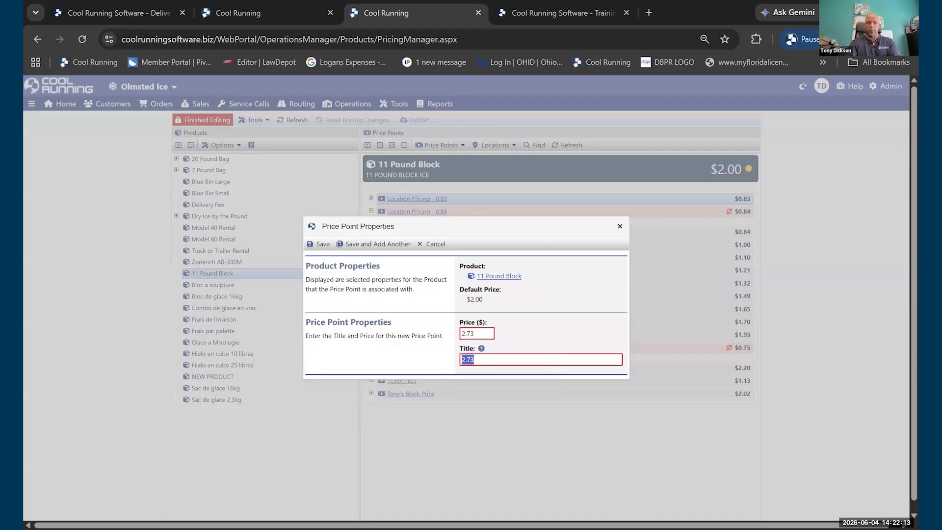
pyautogui.write('To')
pyautogui.press('BackSpace')
pyautogui.press('BackSpace')
pyautogui.write('Co')
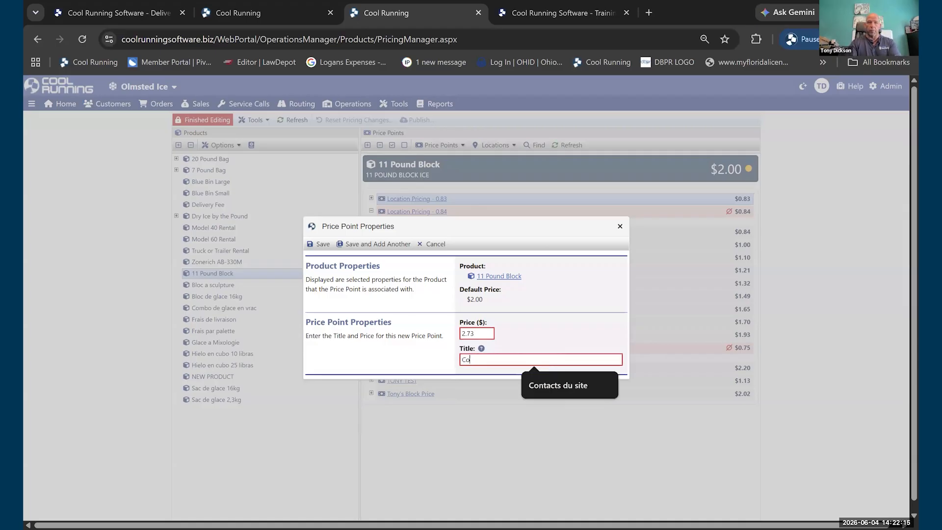
pyautogui.write('ol Running Price Point')
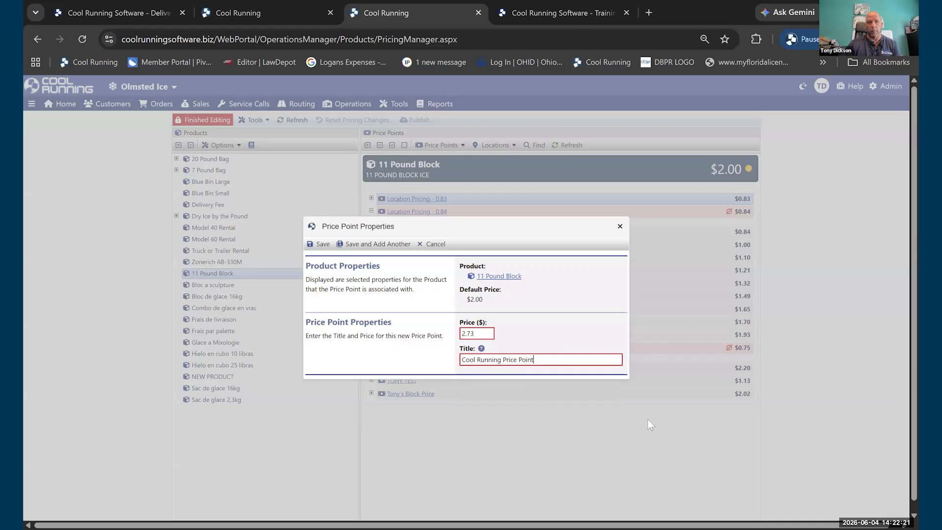
pyautogui.click(322, 243)
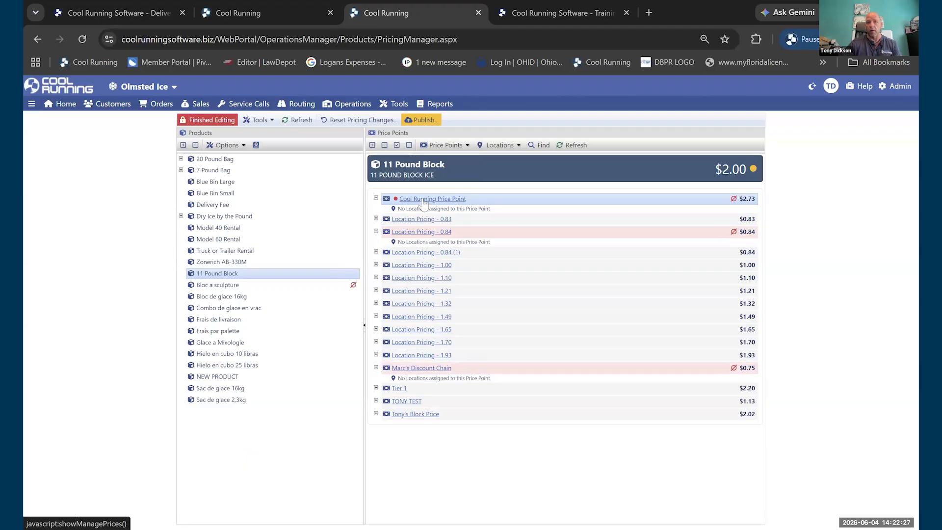
# - Open location assignment for the Cool Running Price Point and expand the unassigned locations under B
pyautogui.click(501, 146)
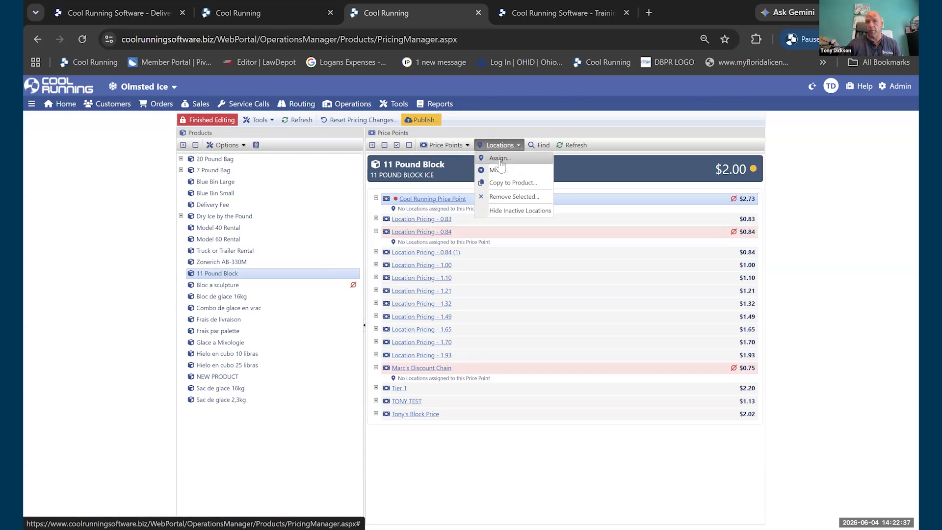
pyautogui.click(500, 159)
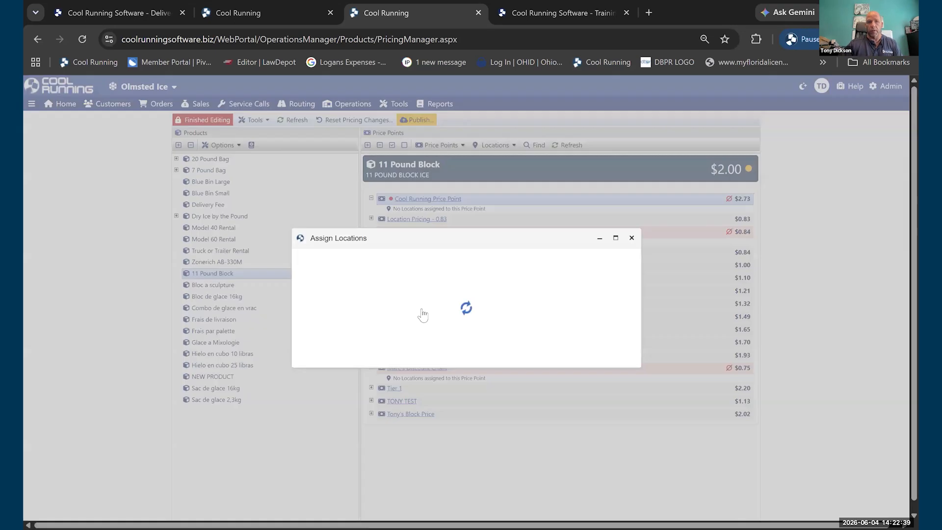
pyautogui.scroll(-3, 404, 295)
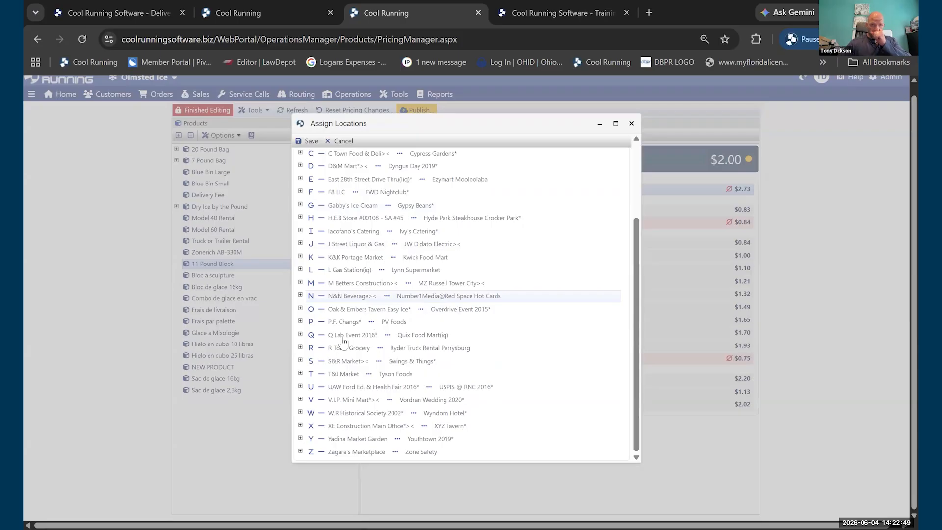
pyautogui.scroll(3, 343, 344)
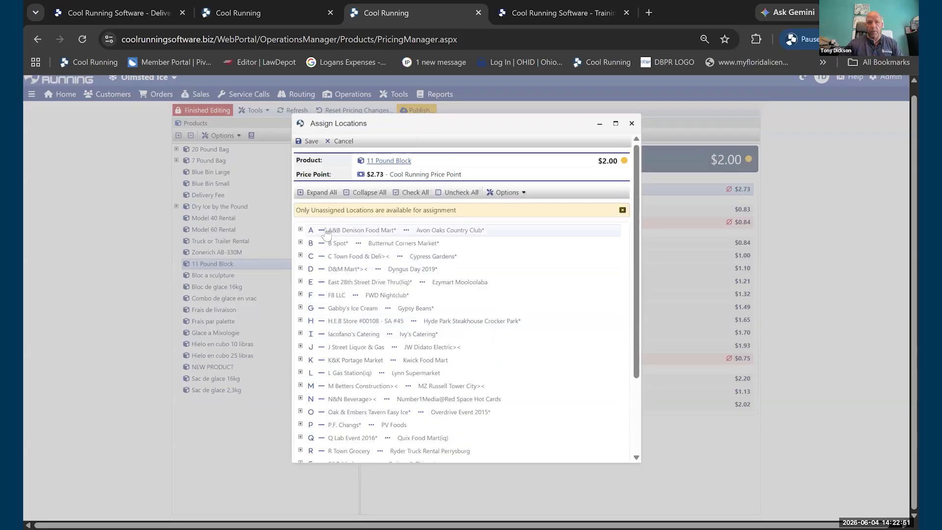
pyautogui.click(300, 243)
pyautogui.scroll(-5, 373, 358)
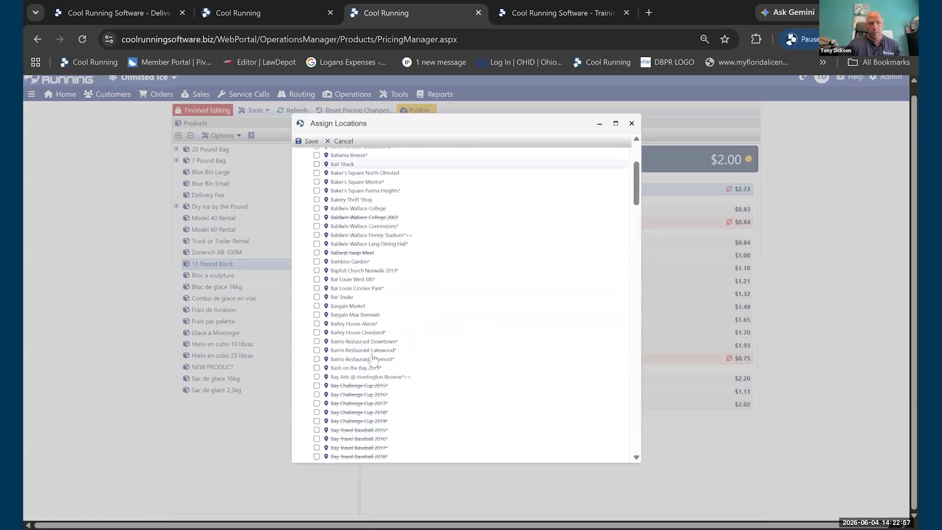
pyautogui.scroll(-3, 374, 367)
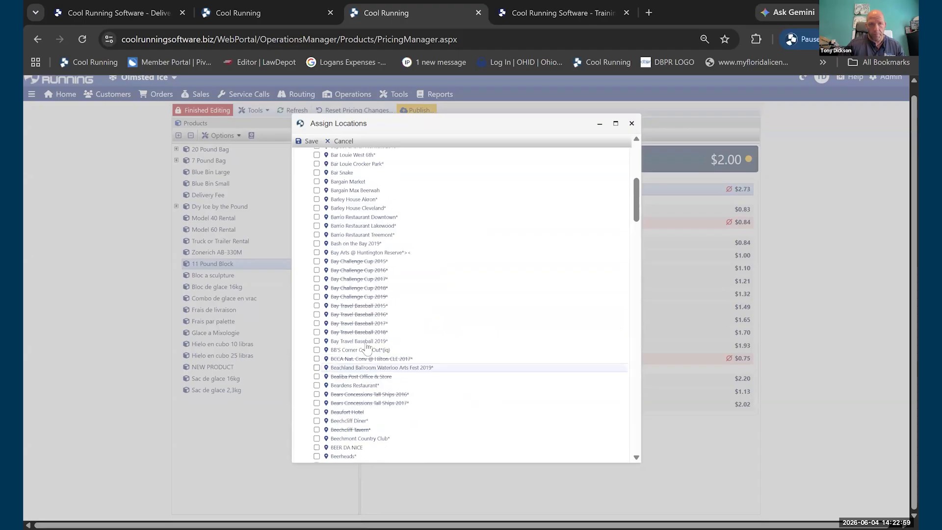
# - Assign Barrio Restaurant Downtown, Lakewood and Treemont to the Cool Running Price Point and publish the pricing changes
pyautogui.click(317, 217)
pyautogui.click(316, 226)
pyautogui.click(317, 234)
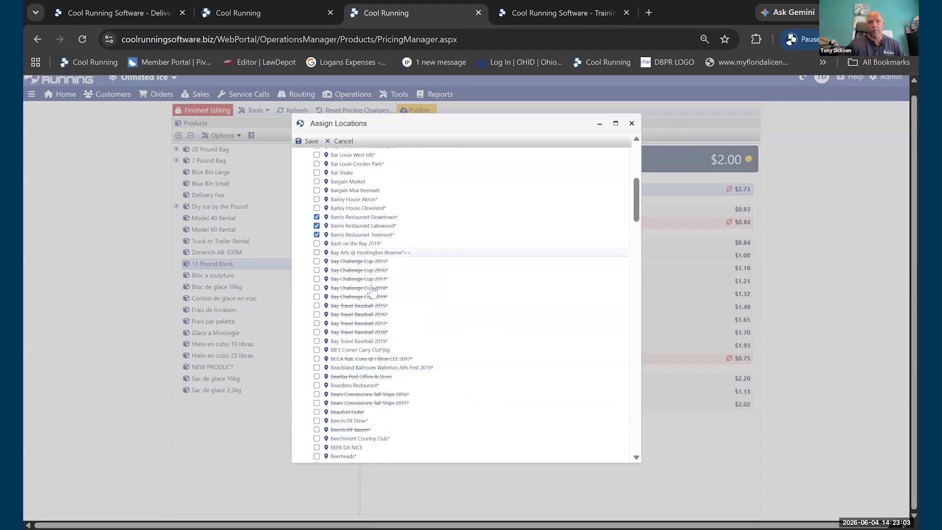
pyautogui.scroll(5, 412, 347)
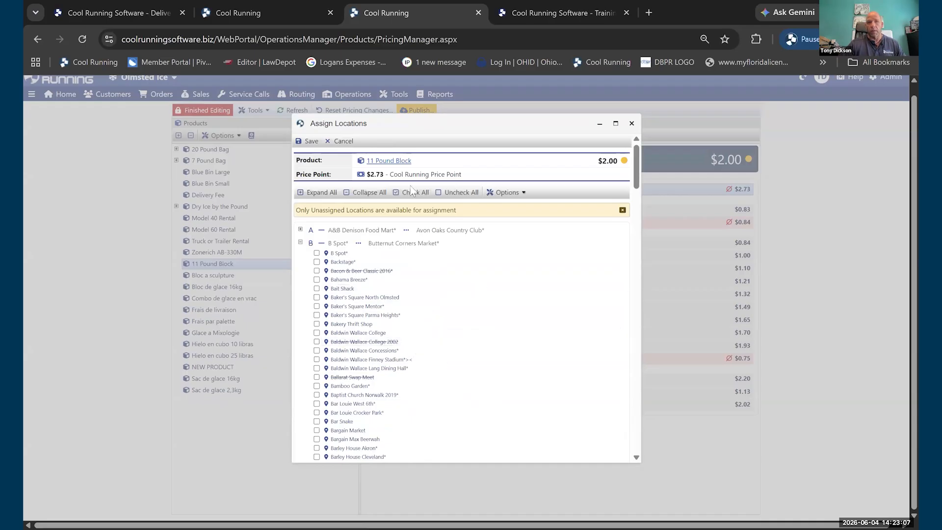
pyautogui.click(308, 141)
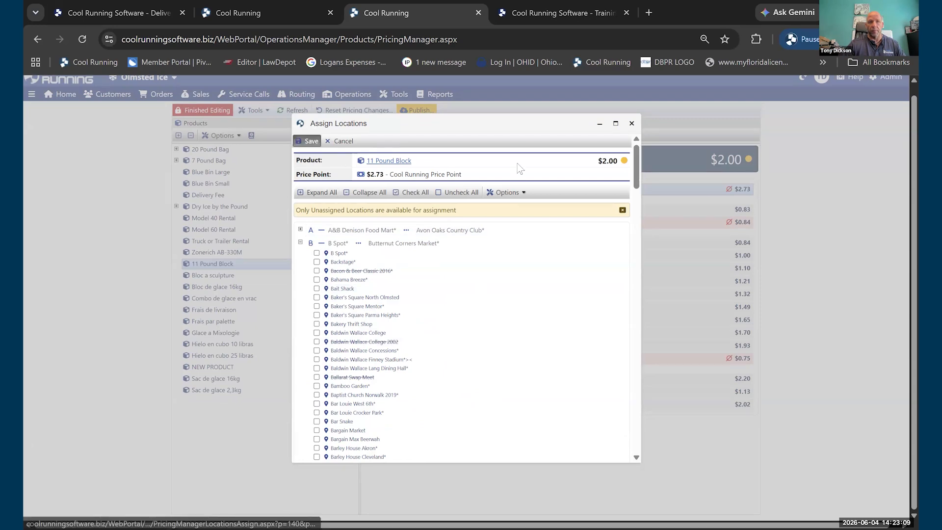
pyautogui.click(524, 156)
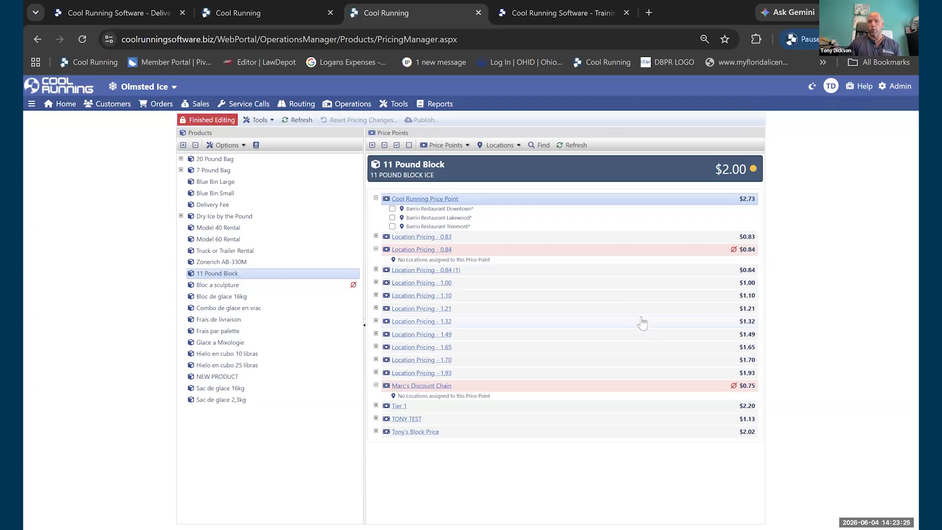
# - Move Abbe Road Drive Thru and Abbey Road Market from Location Pricing - 0.83 to Cool Running Price Point and publish the changes
pyautogui.click(499, 145)
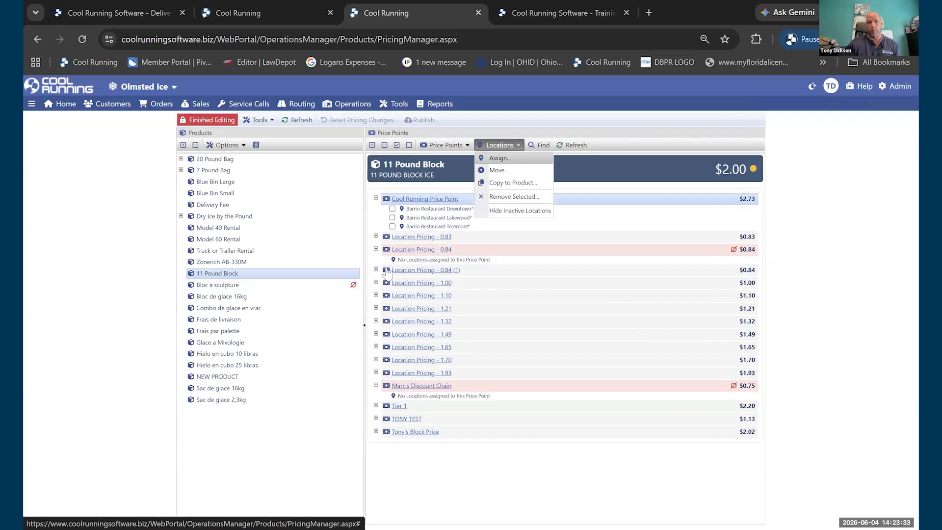
pyautogui.click(377, 236)
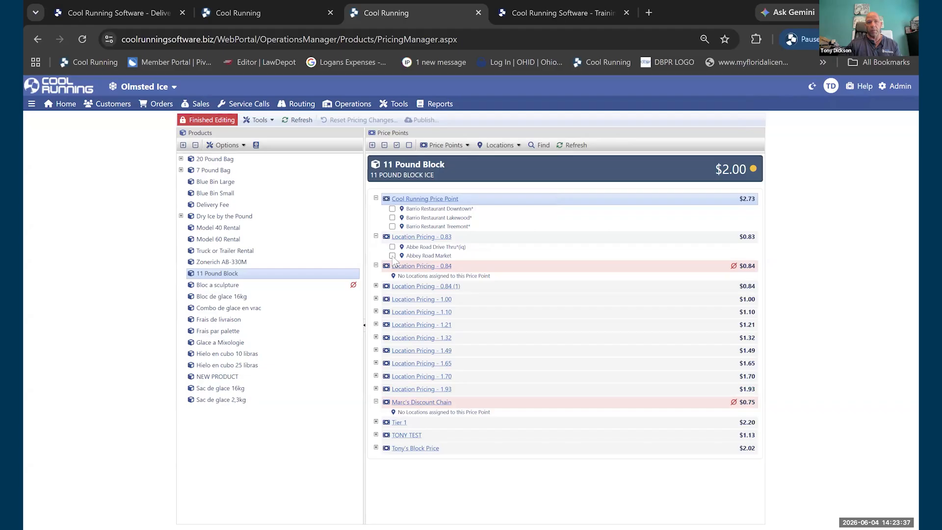
pyautogui.click(393, 247)
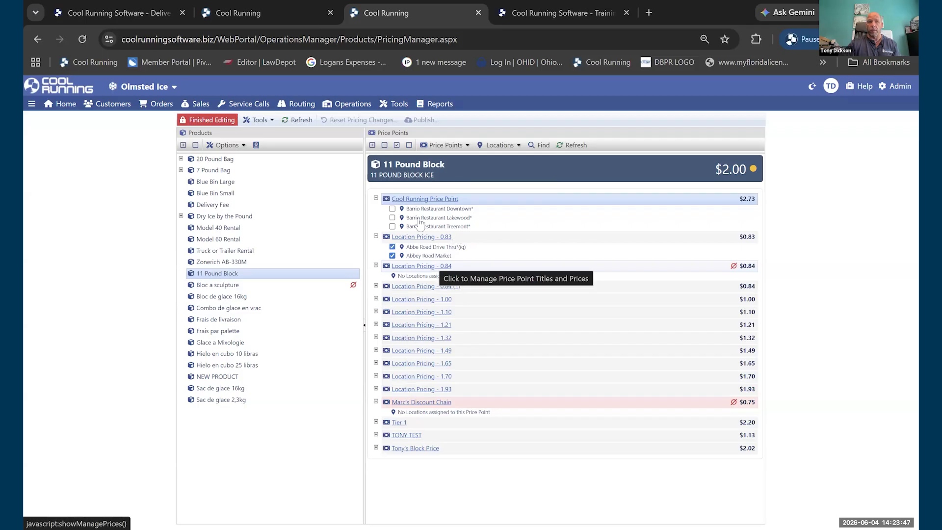
pyautogui.click(486, 146)
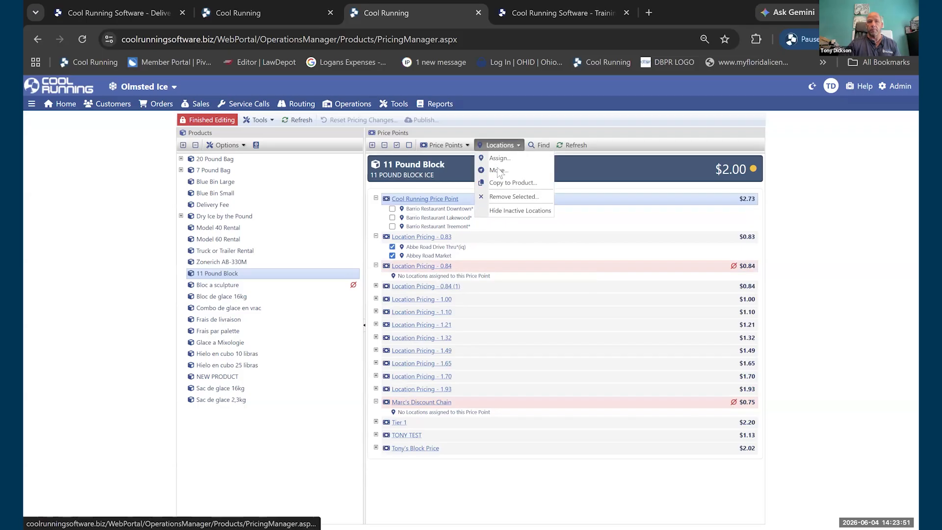
pyautogui.click(499, 170)
pyautogui.click(499, 331)
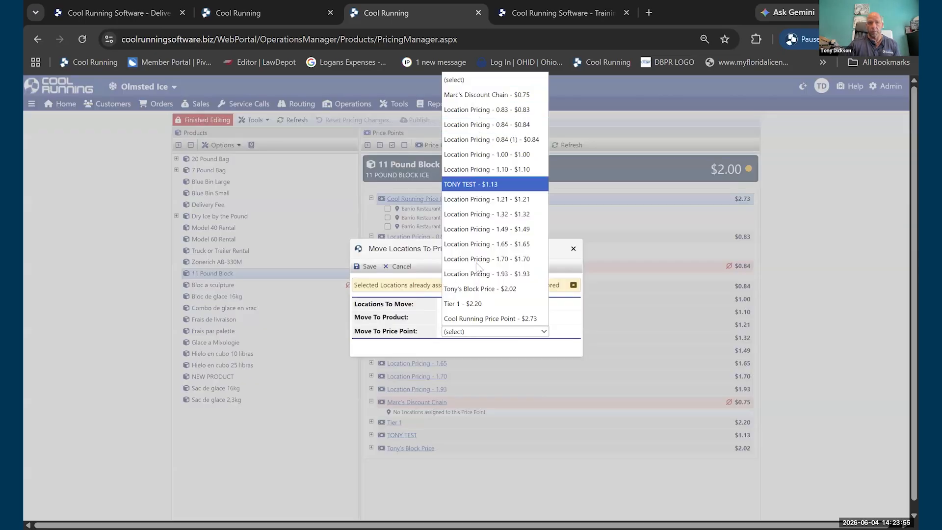
pyautogui.click(500, 319)
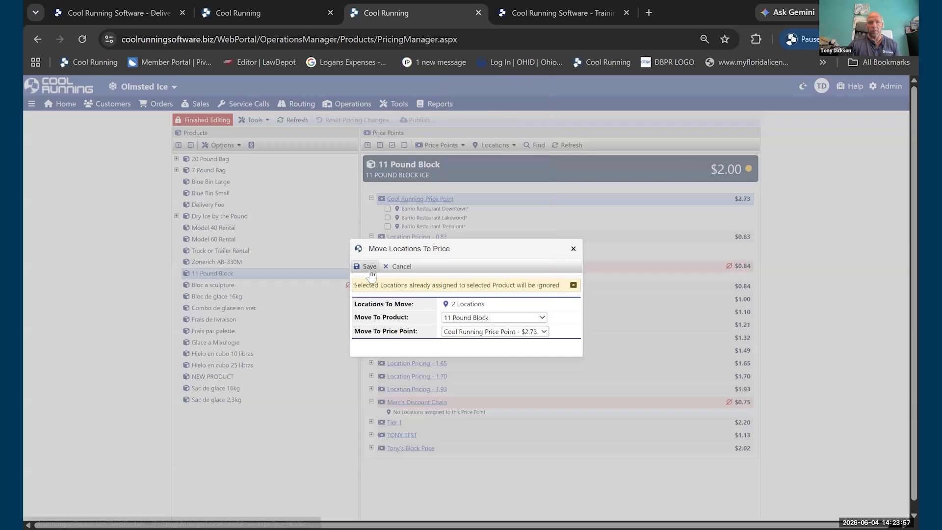
pyautogui.click(368, 266)
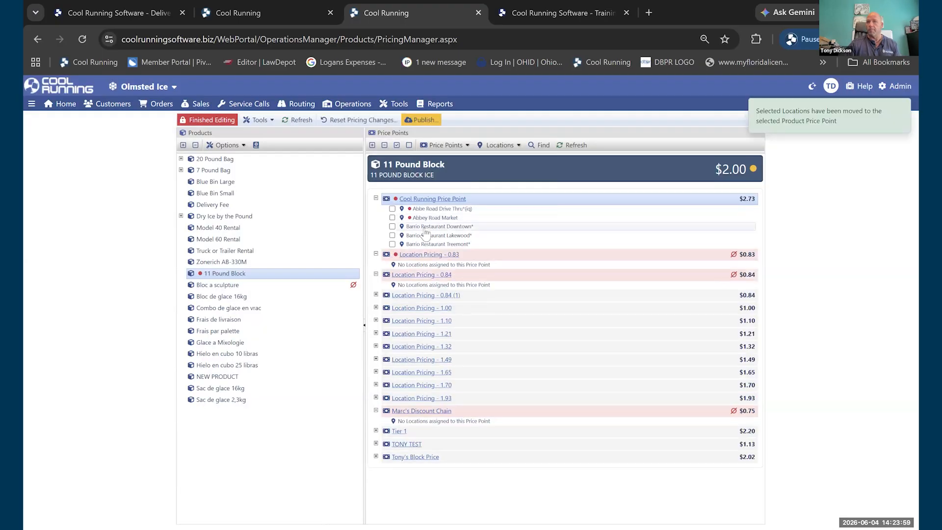
pyautogui.click(420, 121)
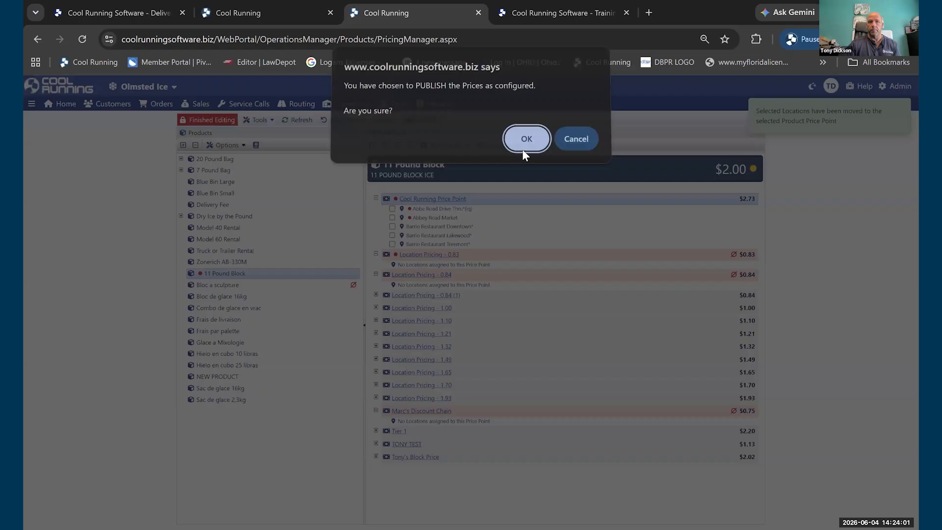
pyautogui.click(525, 155)
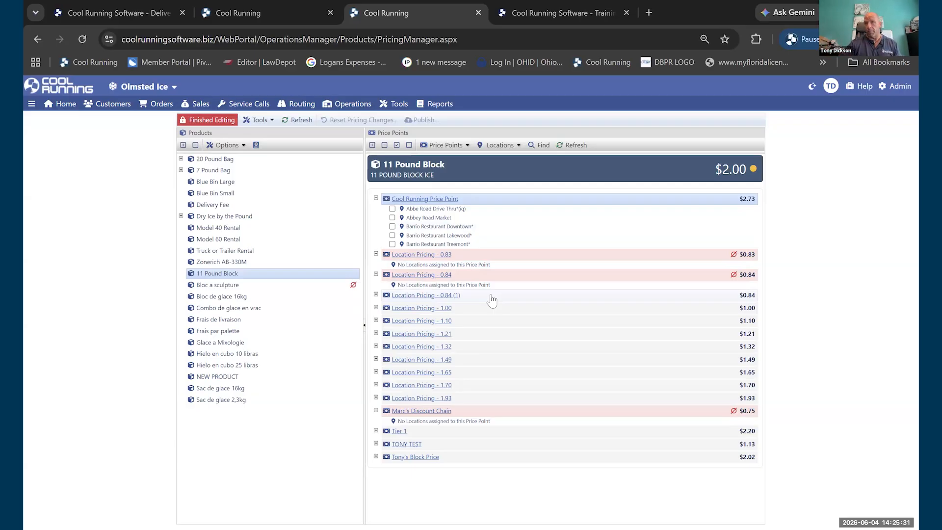
# - Start a new price point for the 20 Pound Bag with a price of $3.50 and the title "A Level 20 Pound Bag"
pyautogui.click(245, 164)
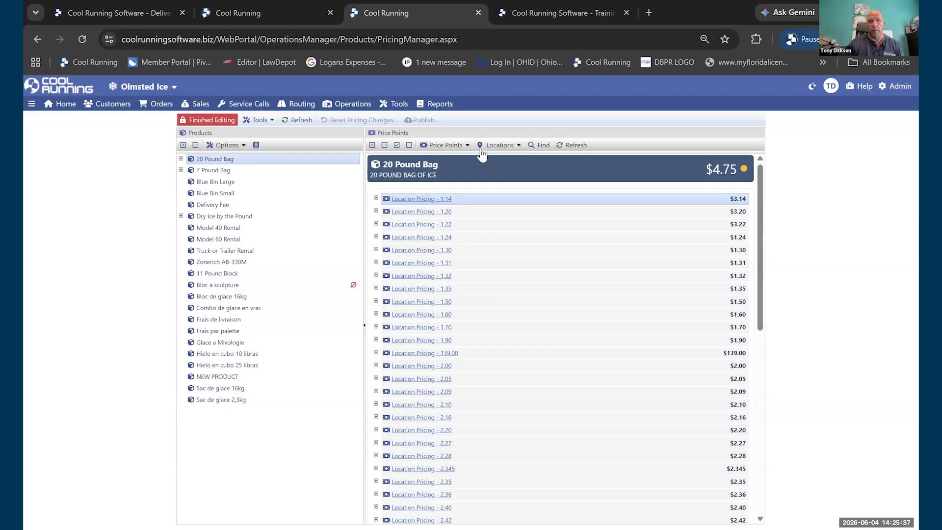
pyautogui.click(455, 146)
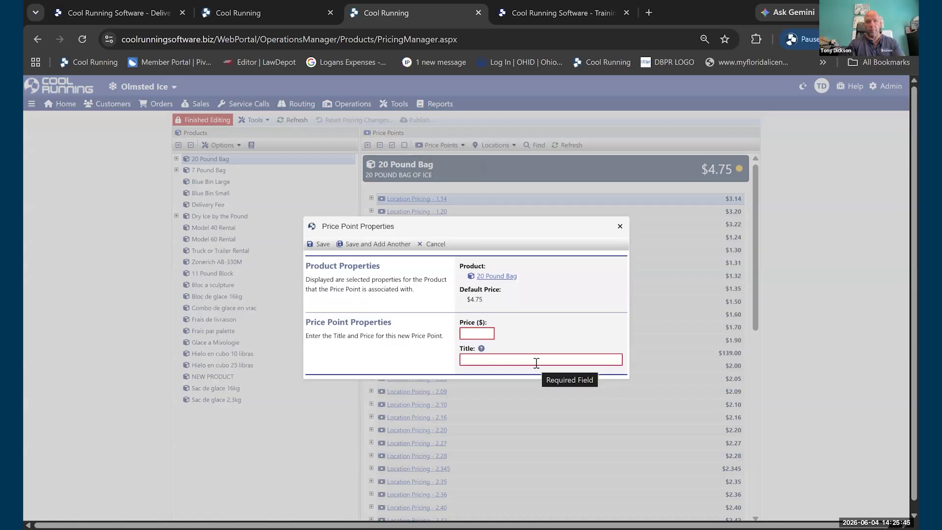
pyautogui.write('3.50')
pyautogui.press('Tab')
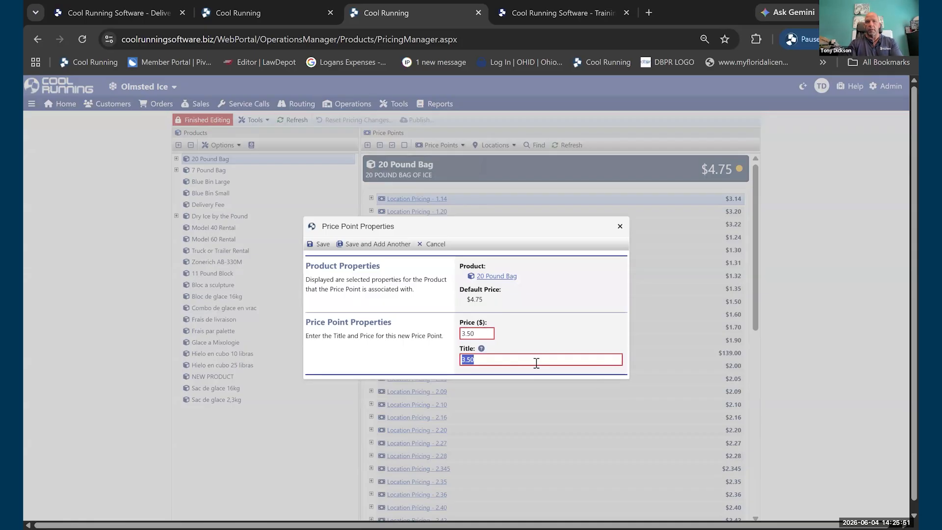
pyautogui.write('Lev')
pyautogui.write('A')
pyautogui.write('Level 20 Pound')
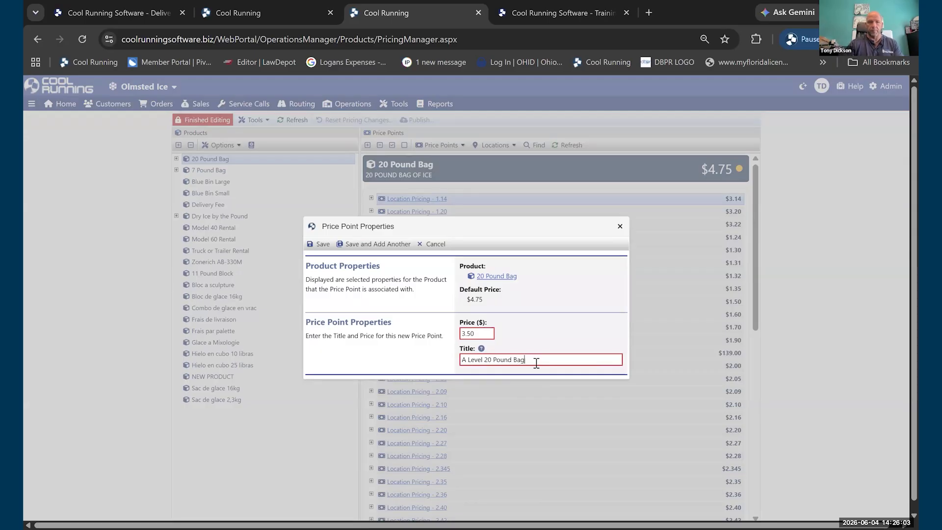
# - Shorten the new 20 Pound Bag price point's title to "A Level", copy the title text, and save the price point
pyautogui.tripleClick(512, 364)
pyautogui.rightClick(513, 364)
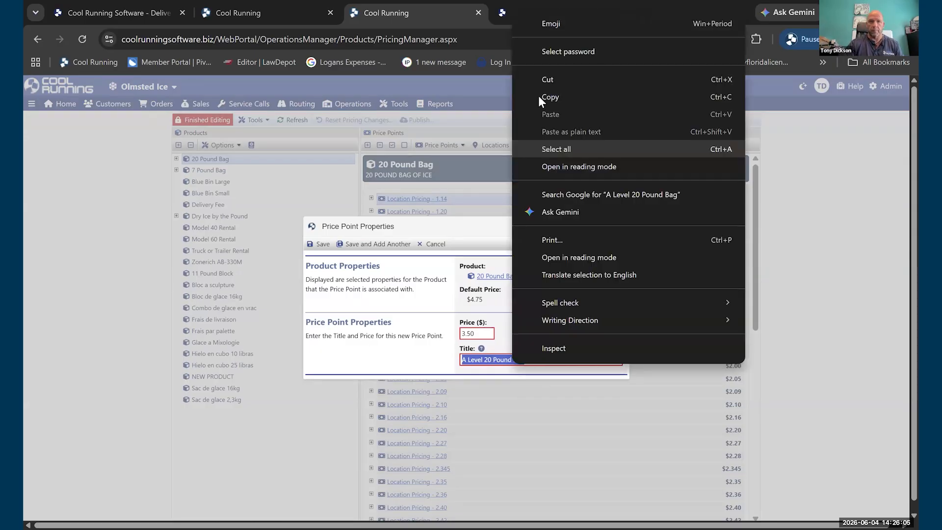
pyautogui.click(686, 477)
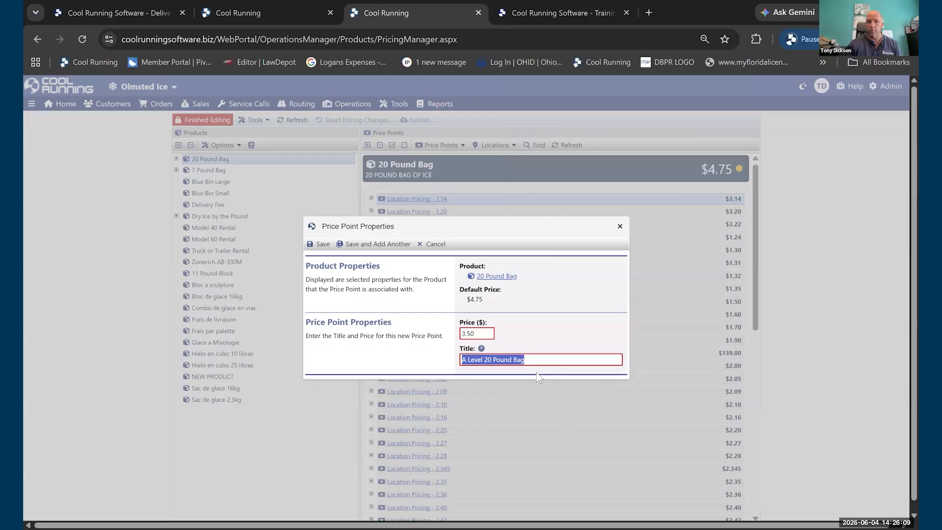
pyautogui.click(512, 361)
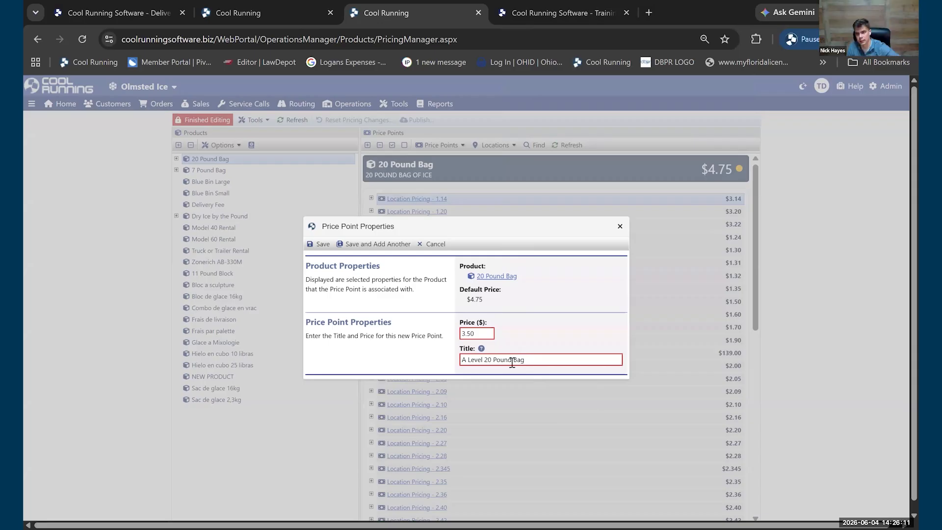
pyautogui.press('BackSpace')
pyautogui.press('BackSpace')
pyautogui.press('BackSpace')
pyautogui.press('BackSpace')
pyautogui.press('BackSpace')
pyautogui.press('BackSpace')
pyautogui.press('BackSpace')
pyautogui.press('BackSpace')
pyautogui.press('BackSpace')
pyautogui.press('BackSpace')
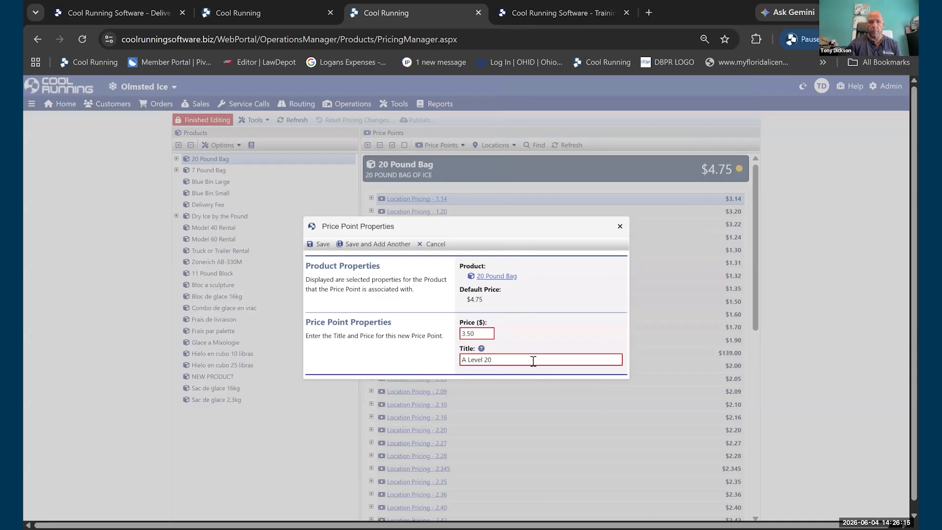
pyautogui.hotkey('ctrl', 'a')
pyautogui.rightClick(473, 360)
pyautogui.click(514, 91)
pyautogui.click(324, 244)
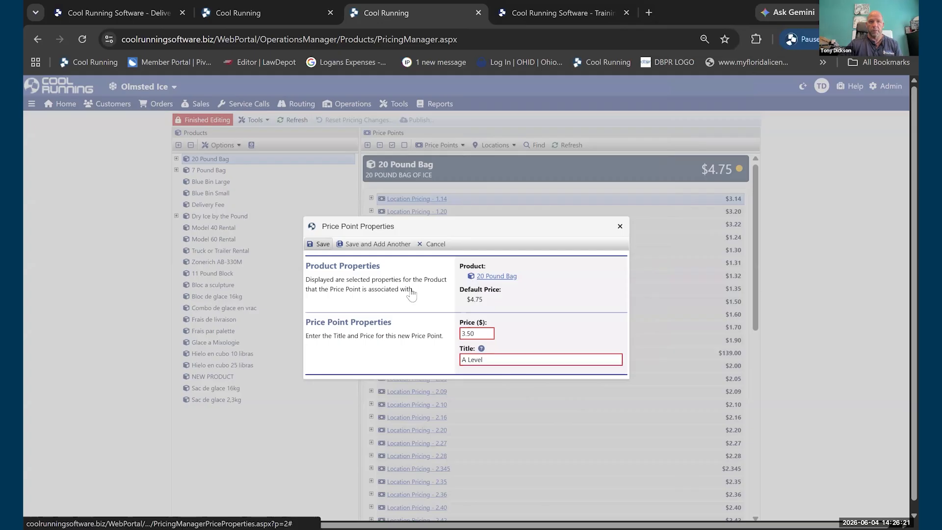
# - Add a price point to the 7 Pound Bag with a price of $1.20 and the copied title "A Level", and save it
pyautogui.click(216, 171)
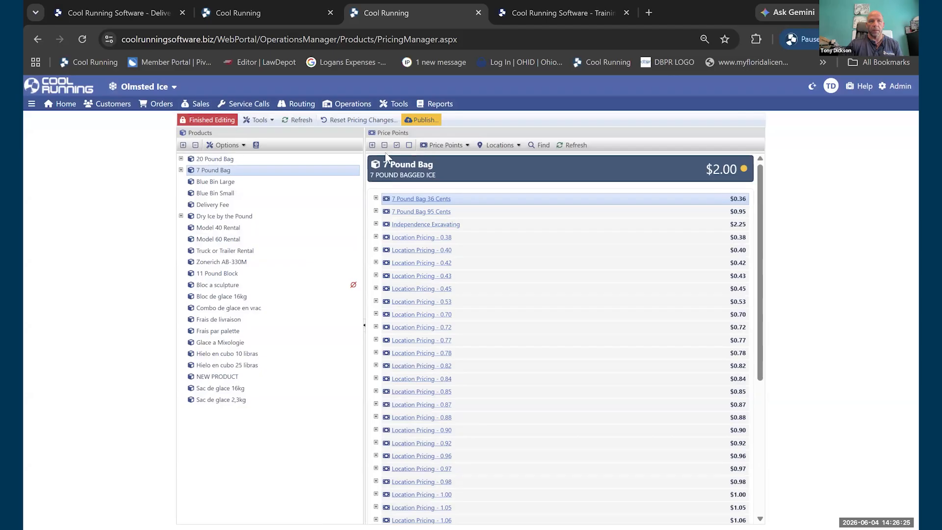
pyautogui.click(444, 146)
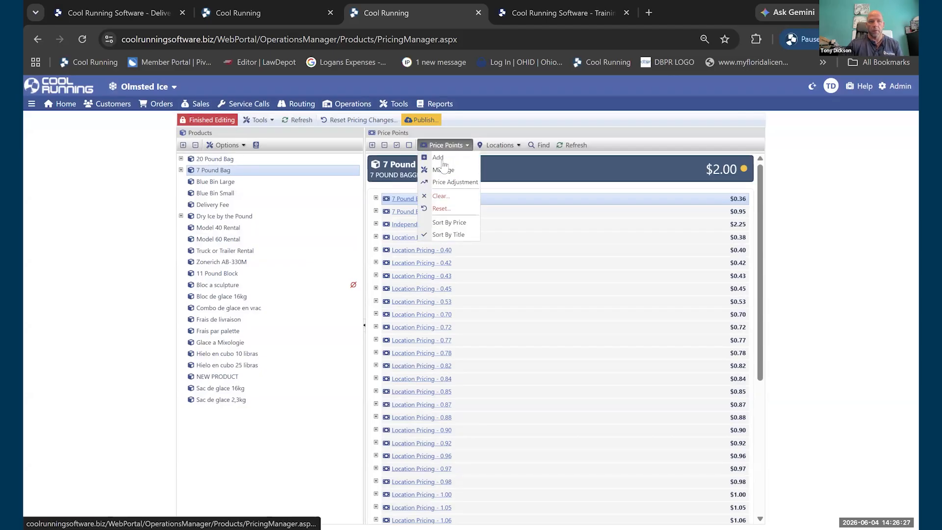
pyautogui.click(443, 161)
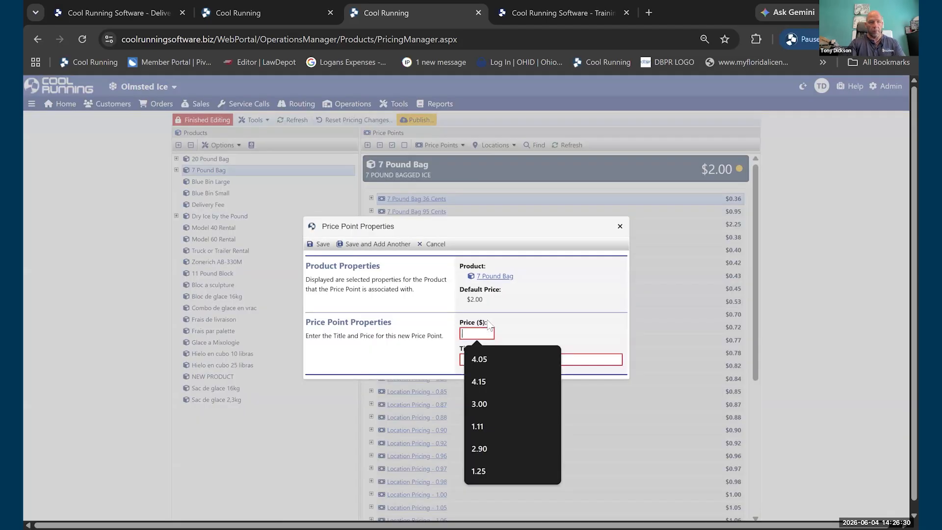
pyautogui.write('1.20')
pyautogui.moveTo(501, 360); pyautogui.dragTo(459, 360)
pyautogui.rightClick(466, 361)
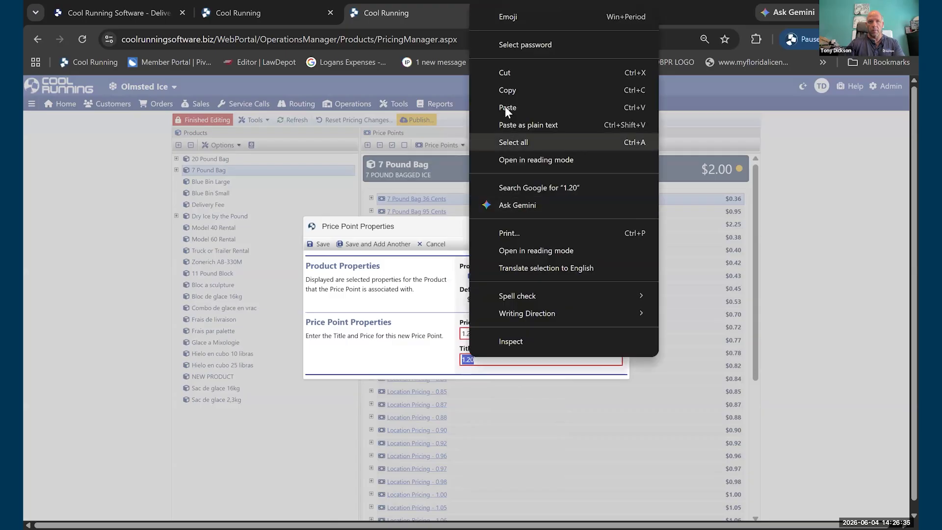
pyautogui.click(505, 107)
pyautogui.click(322, 244)
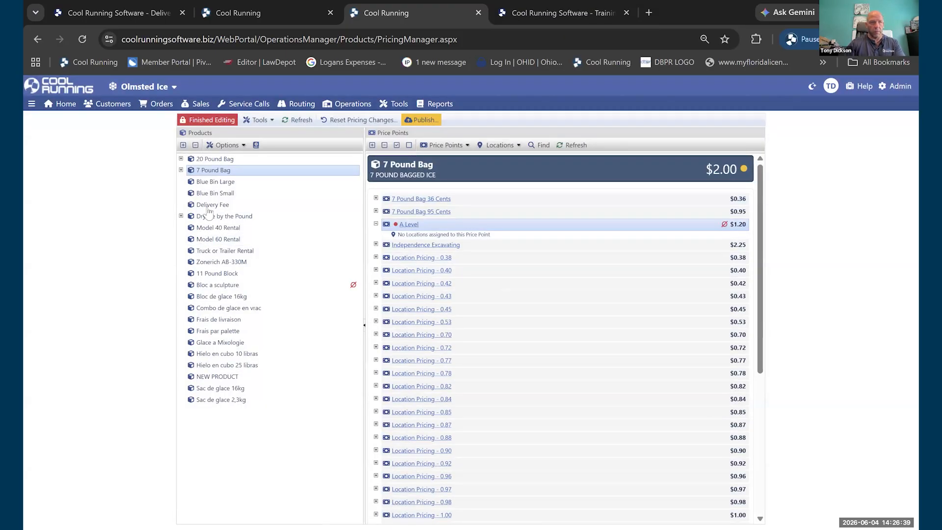
# - Add a price point to the 11 Pound Block with the title "A Level" and a price of $2.25, and save it
pyautogui.click(295, 273)
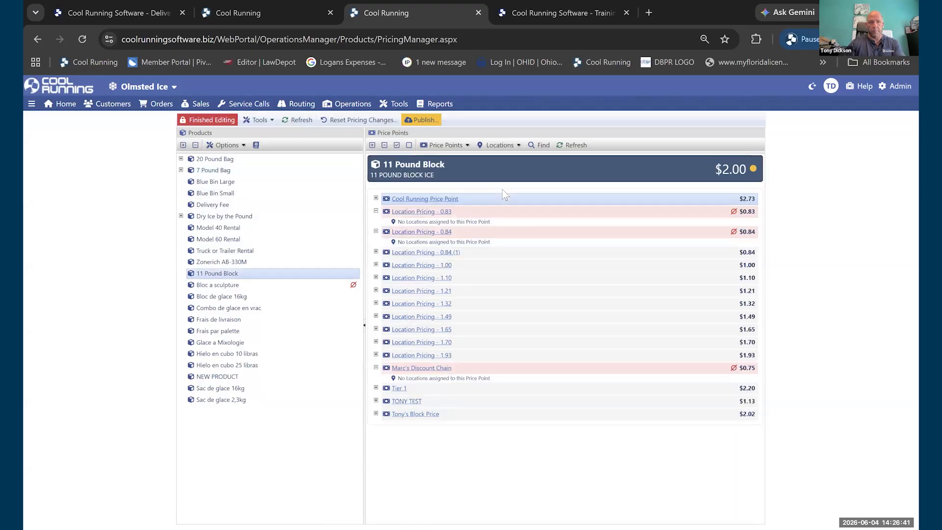
pyautogui.click(438, 145)
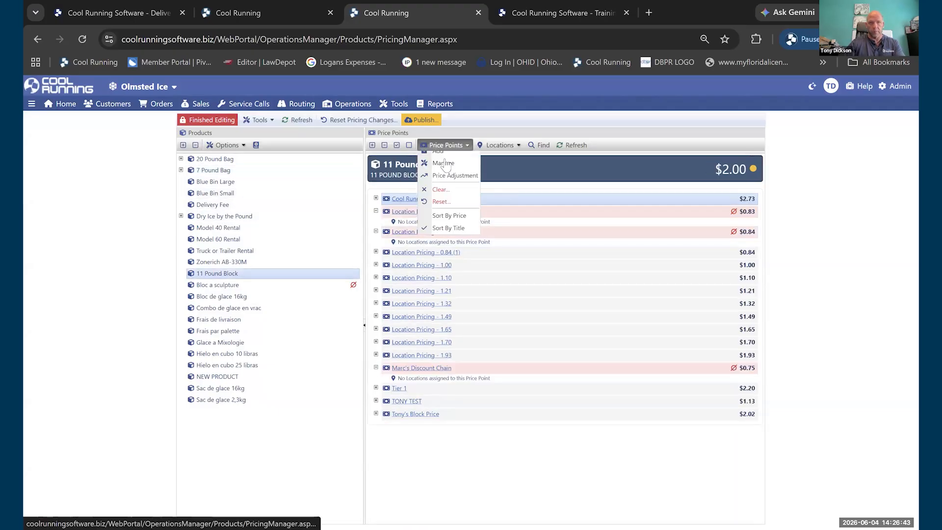
pyautogui.click(444, 167)
pyautogui.click(486, 359)
pyautogui.rightClick(486, 358)
pyautogui.click(478, 335)
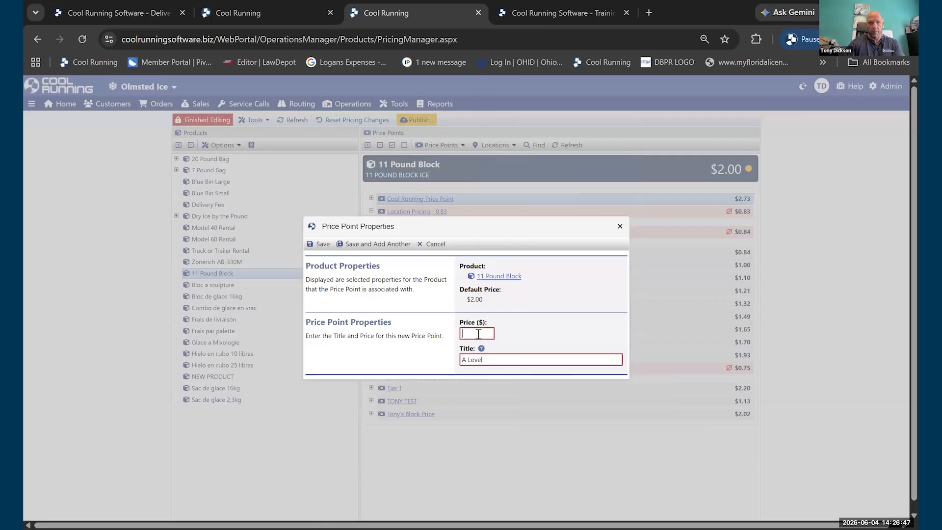
pyautogui.write('2.')
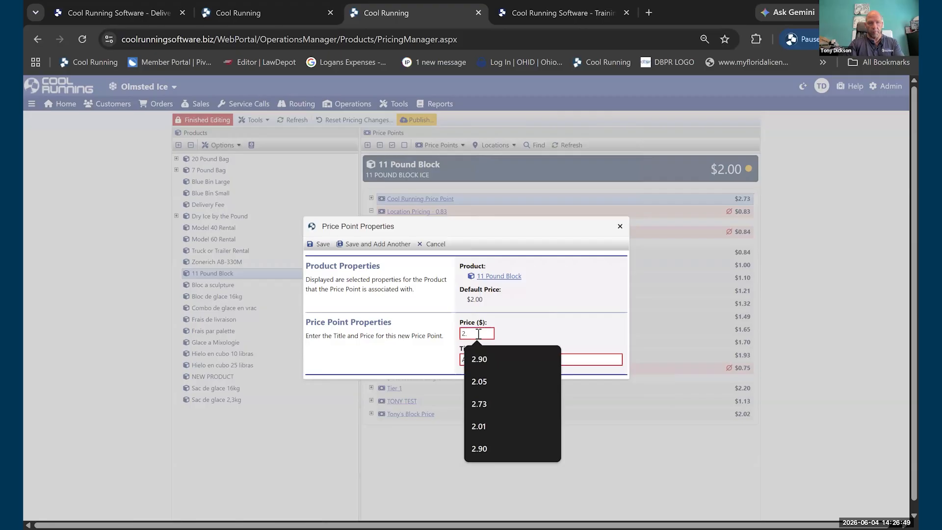
pyautogui.write('25')
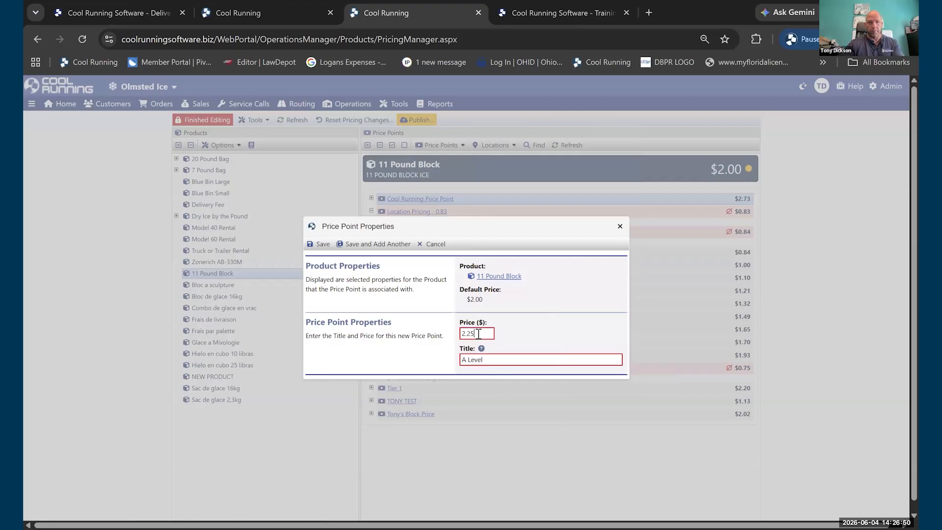
pyautogui.click(317, 245)
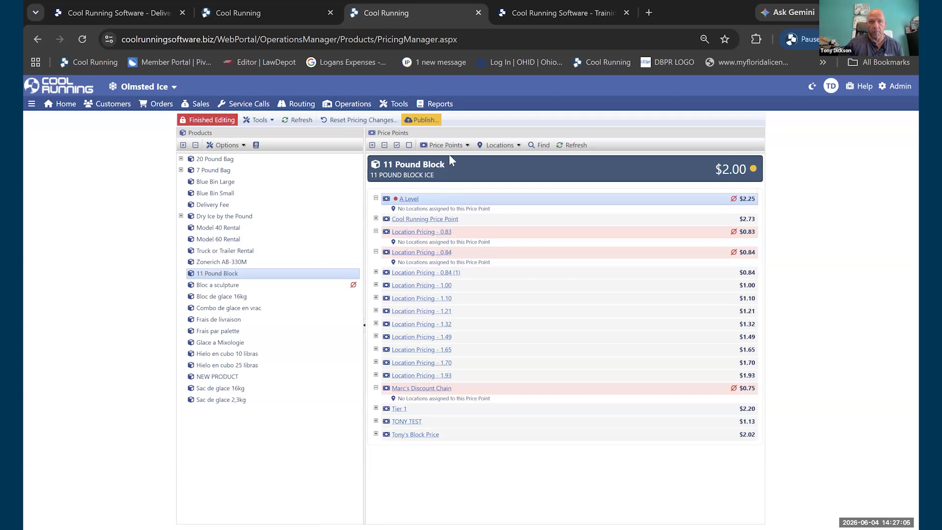
# - Assign the A&B Denison Food Mart location to the 11 Pound Block's A Level price point and save
pyautogui.click(499, 146)
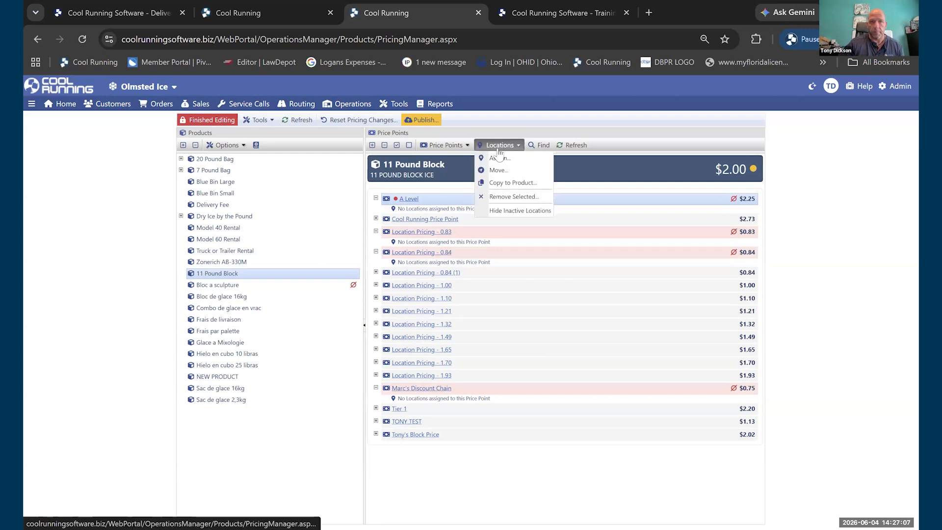
pyautogui.click(499, 158)
pyautogui.click(300, 239)
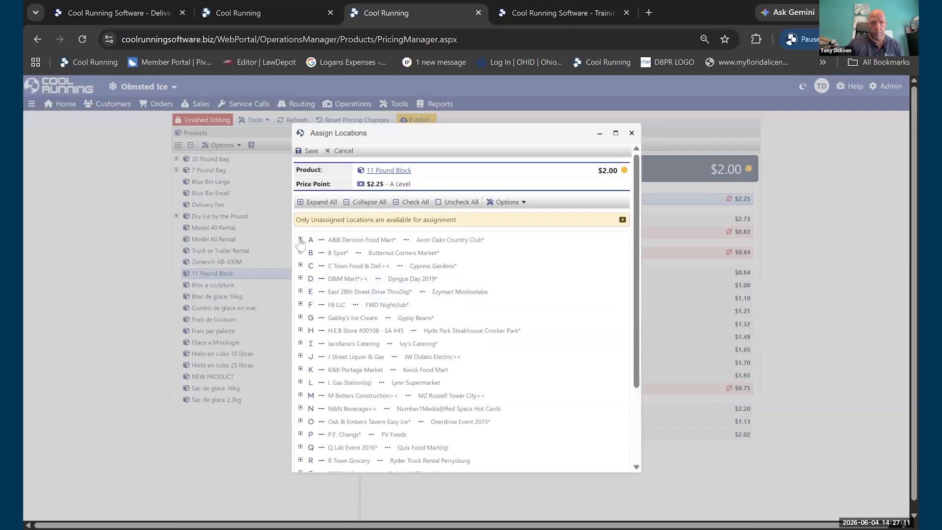
pyautogui.click(317, 250)
pyautogui.click(310, 150)
pyautogui.click(526, 155)
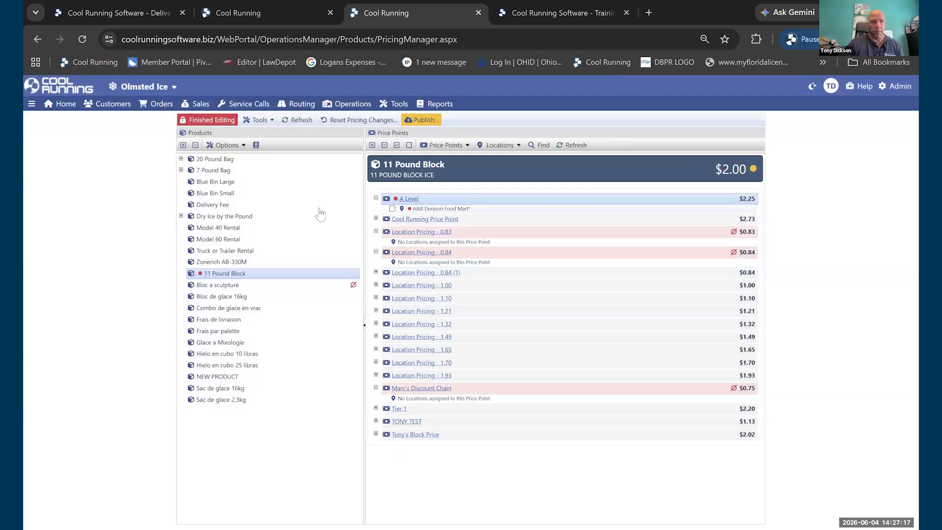
pyautogui.click(220, 170)
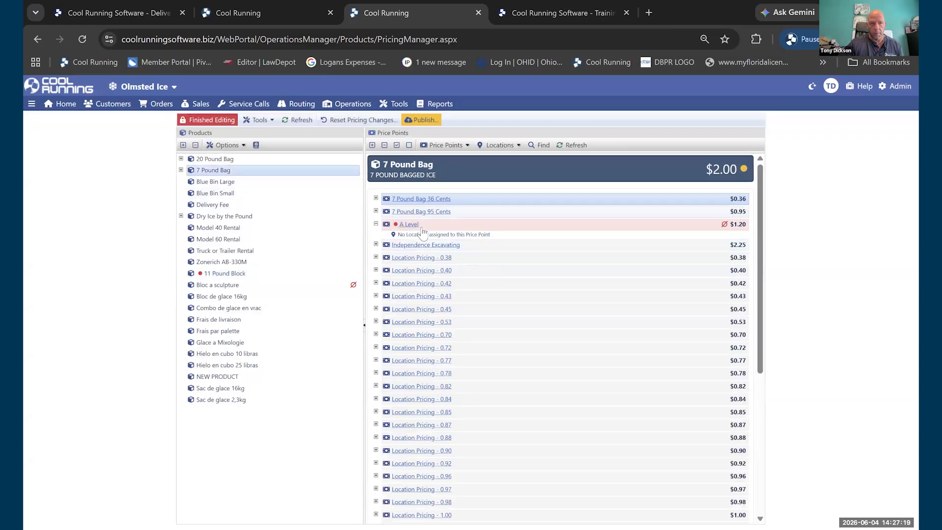
pyautogui.click(501, 146)
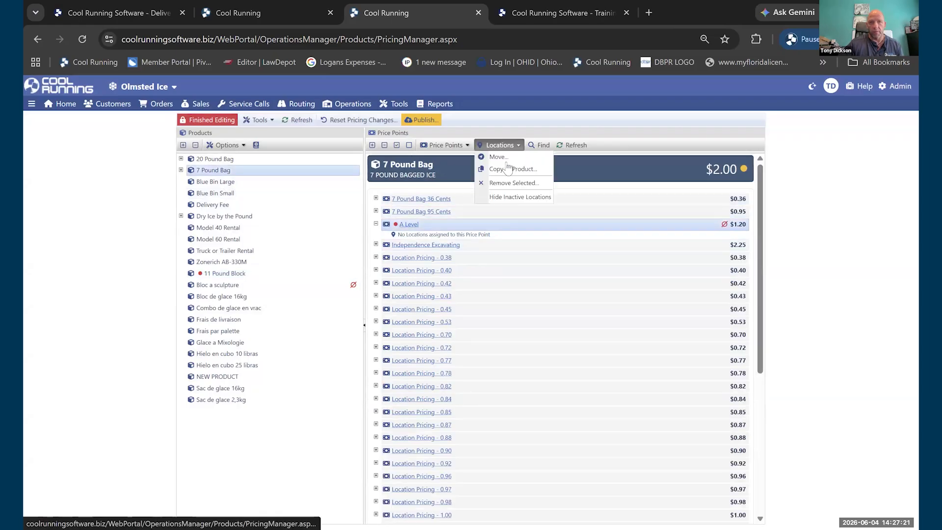
pyautogui.click(503, 164)
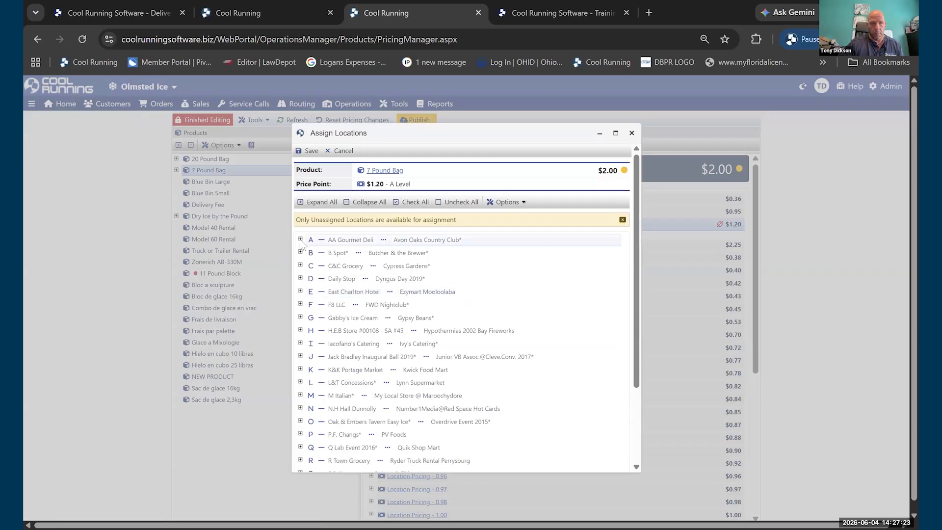
pyautogui.click(300, 240)
pyautogui.click(301, 239)
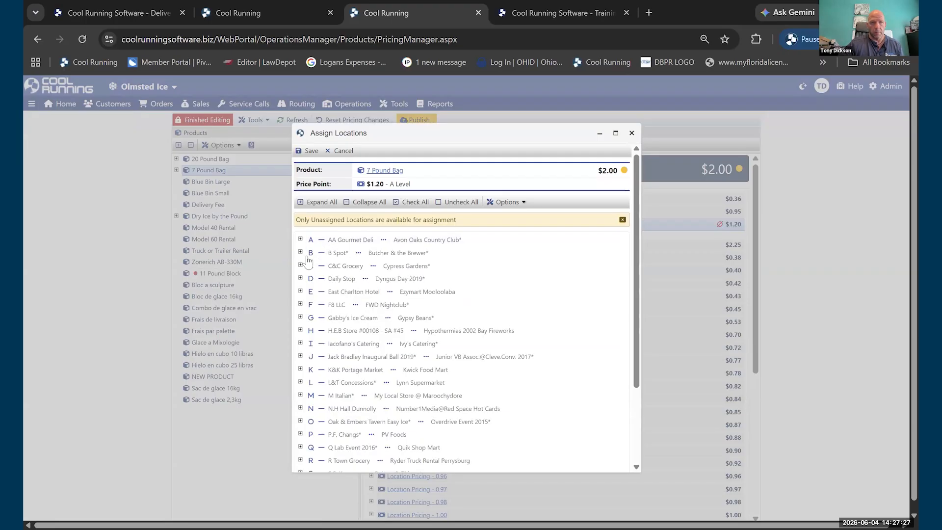
pyautogui.click(300, 252)
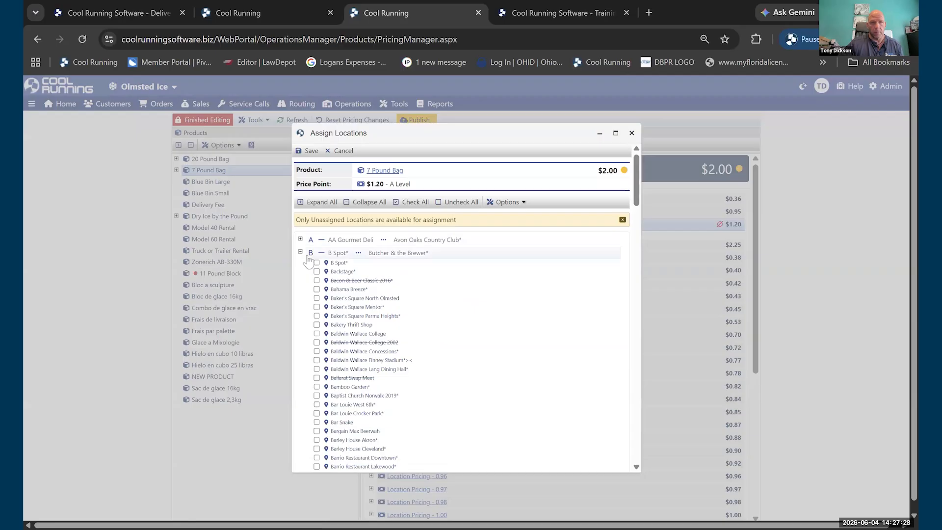
pyautogui.click(631, 133)
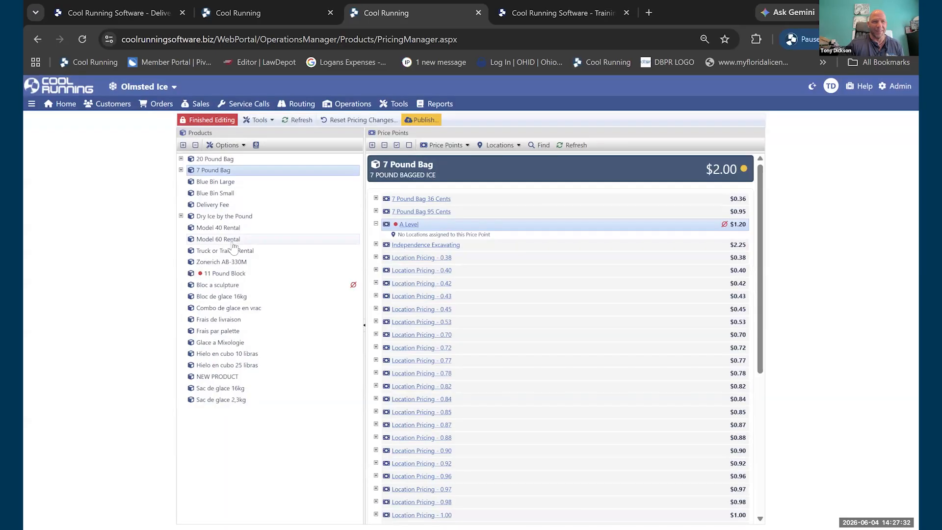
pyautogui.click(225, 273)
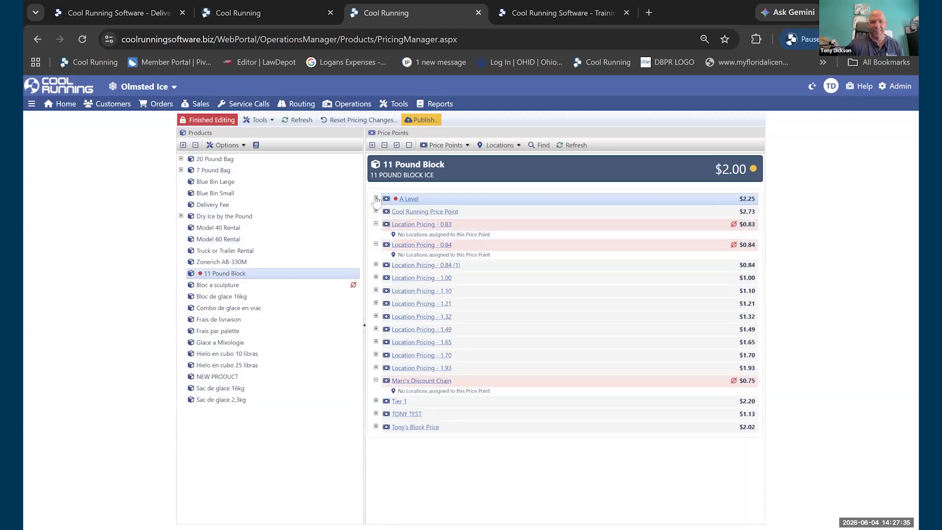
pyautogui.click(376, 198)
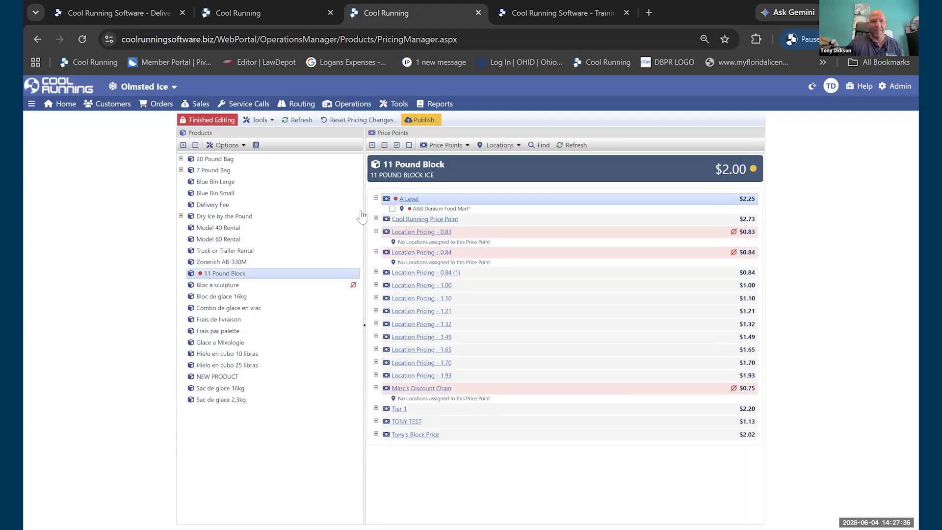
pyautogui.click(213, 171)
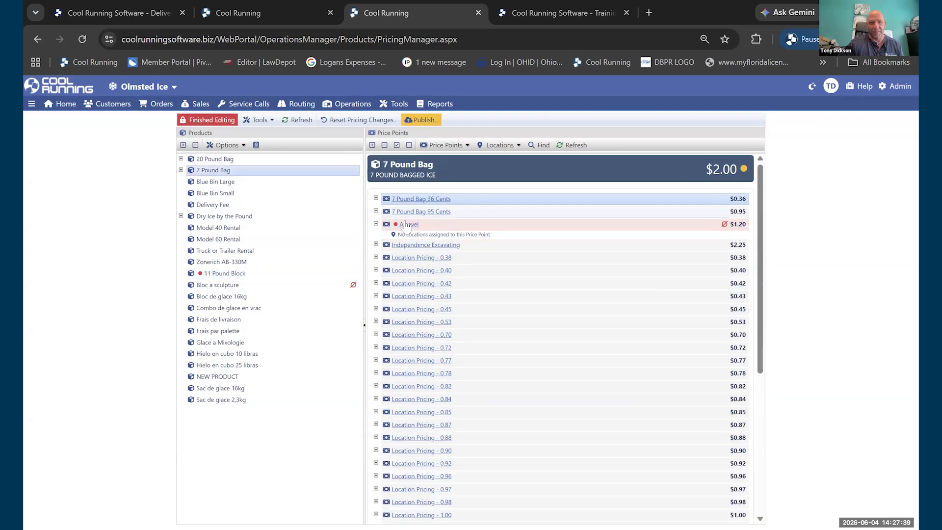
pyautogui.click(504, 148)
pyautogui.click(500, 158)
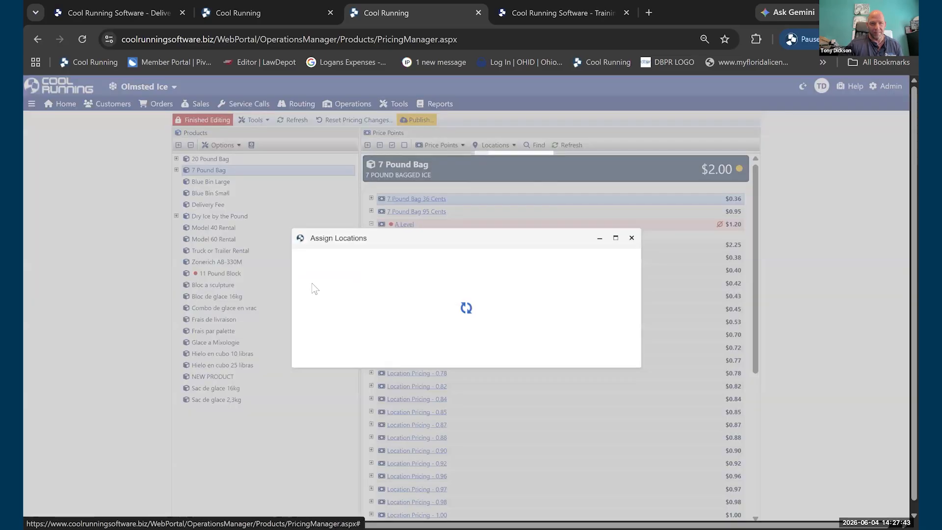
pyautogui.click(300, 239)
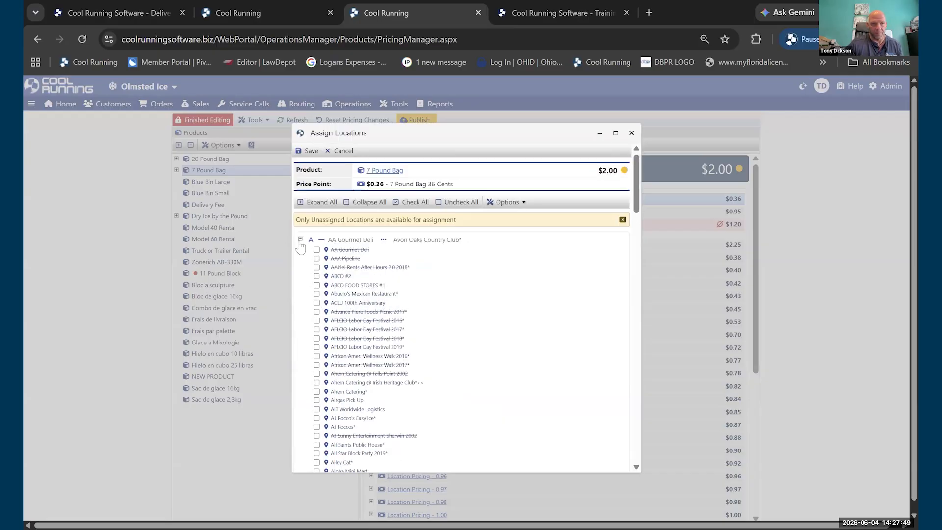
pyautogui.scroll(-1, 333, 289)
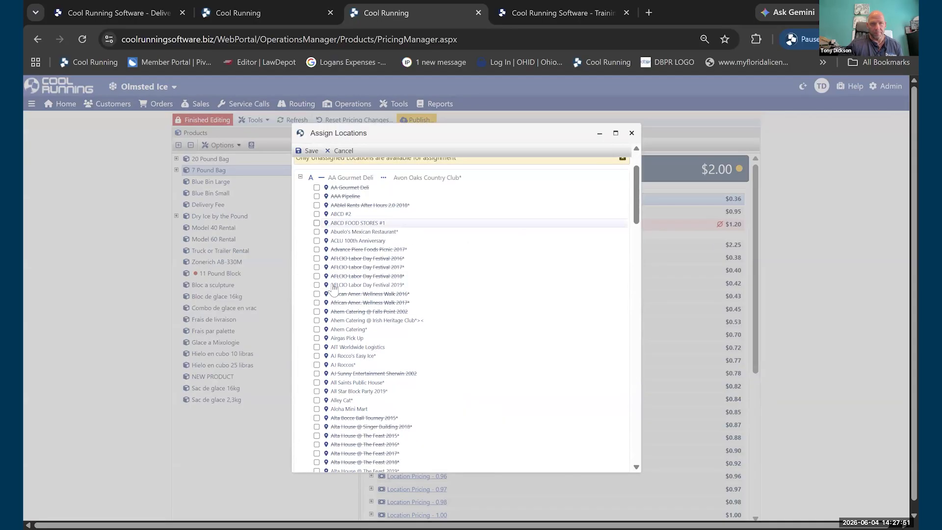
pyautogui.click(632, 133)
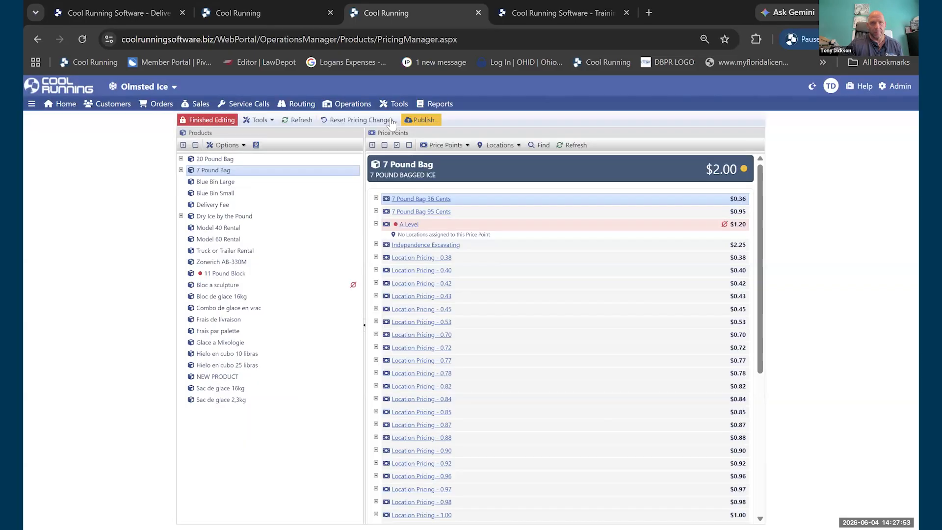
# - Publish all pending pricing changes and confirm
pyautogui.click(422, 119)
pyautogui.press('Return')
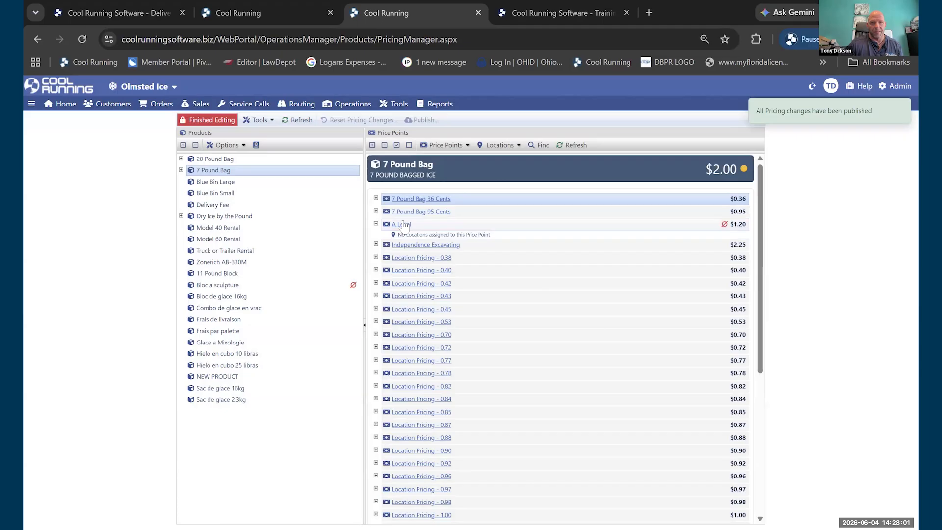
# - Find the A&B Denison Food Mart location and show its 7 Pound Bag assignment in the Pricing Manager
pyautogui.click(540, 145)
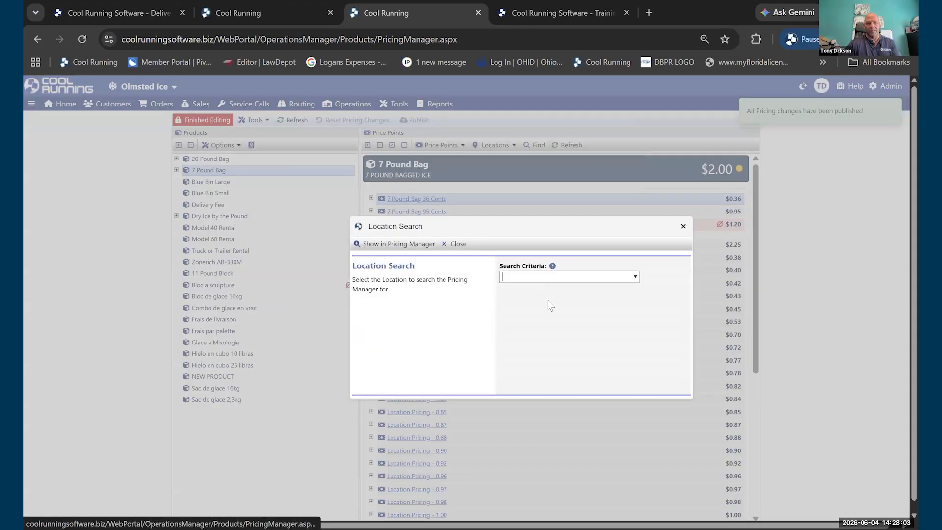
pyautogui.write('a &')
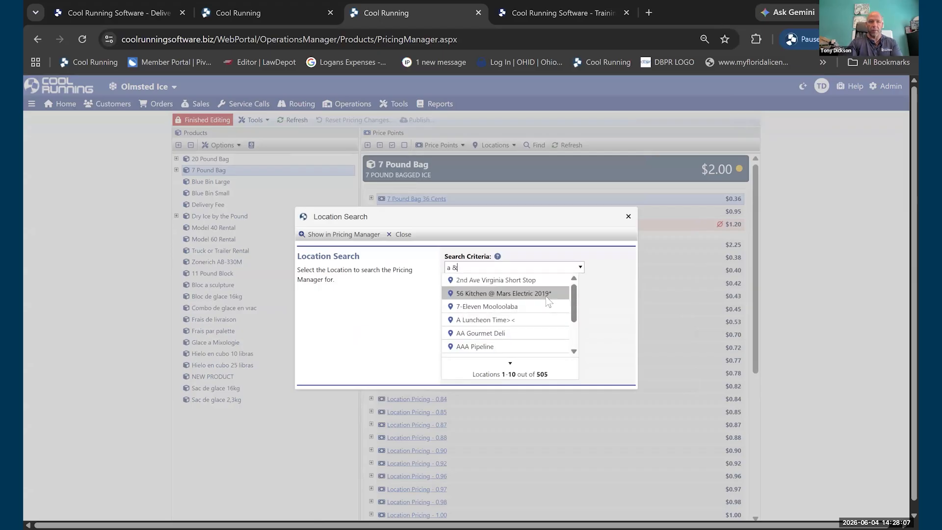
pyautogui.press('BackSpace')
pyautogui.press('BackSpace')
pyautogui.write('&b')
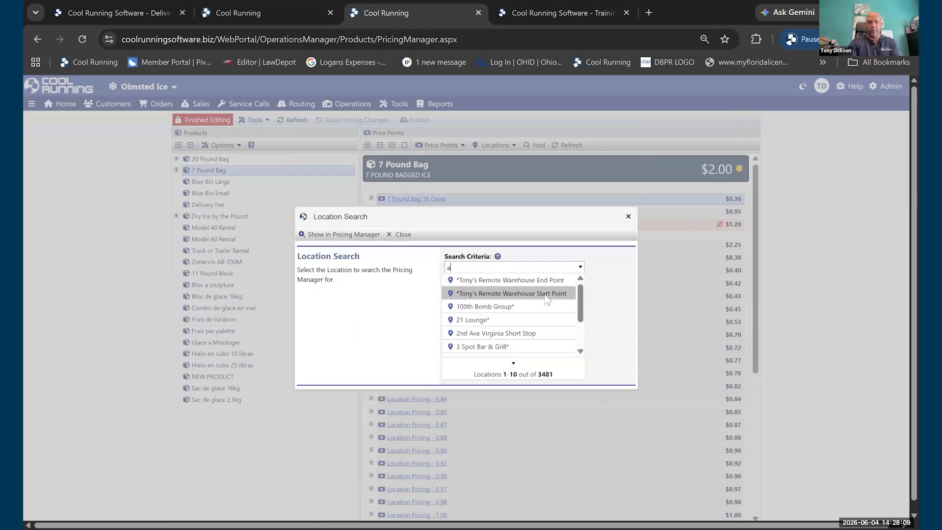
pyautogui.click(516, 283)
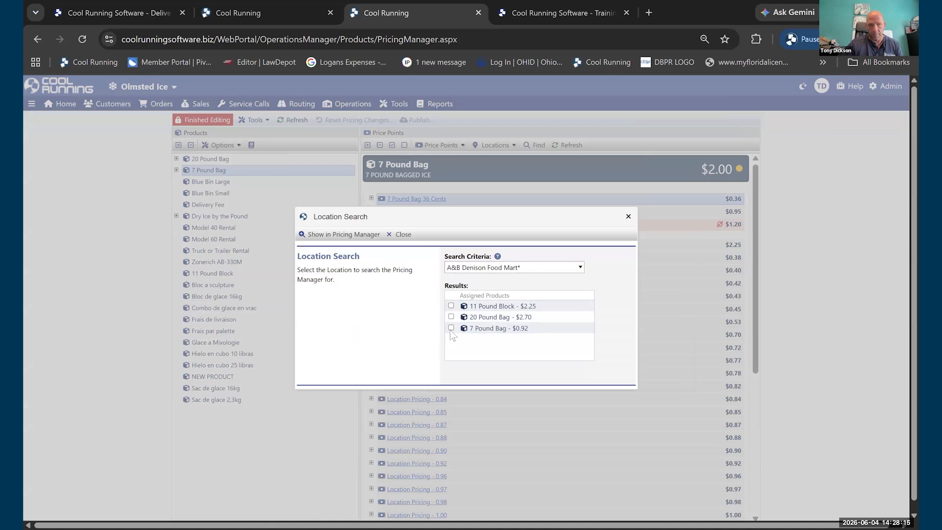
pyautogui.click(451, 328)
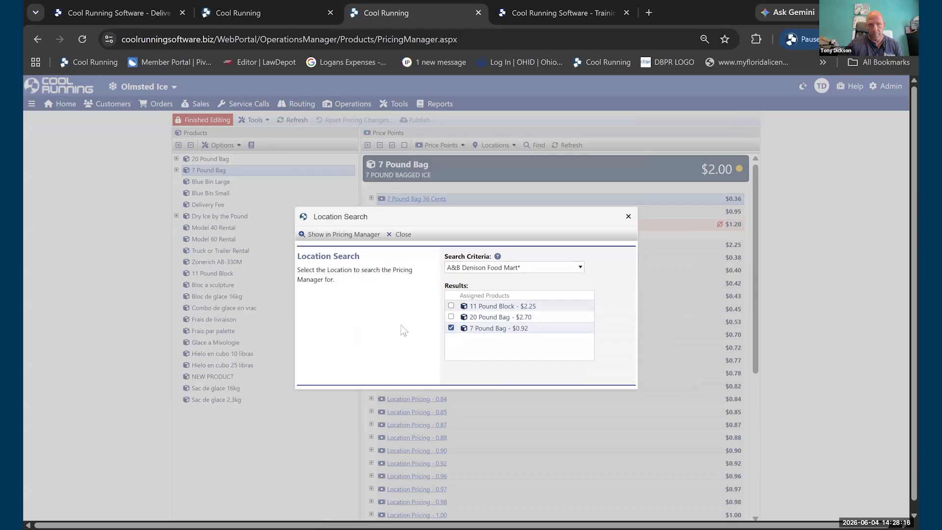
pyautogui.click(341, 235)
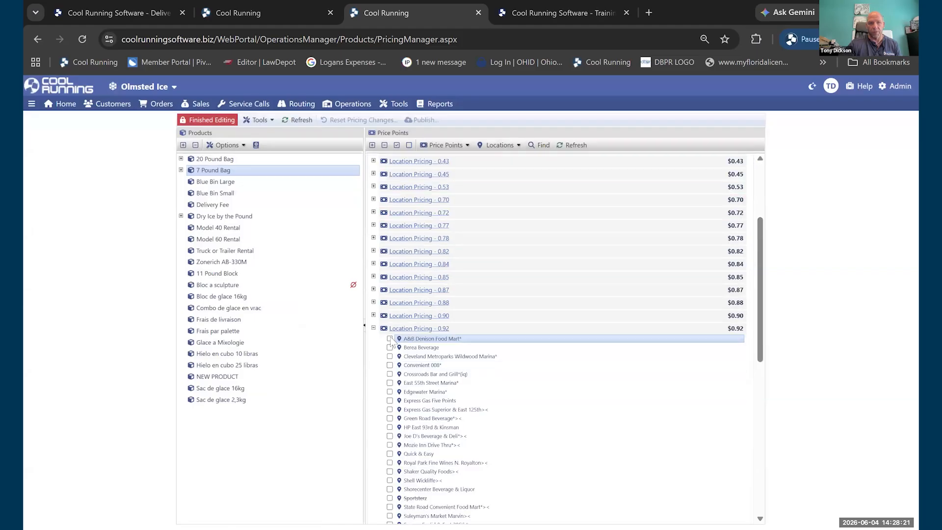
# - Move the A&B Denison Food Mart location to the 7 Pound Bag's A Level - $1.20 price point and save
pyautogui.scroll(3, 462, 206)
pyautogui.click(492, 150)
pyautogui.click(498, 169)
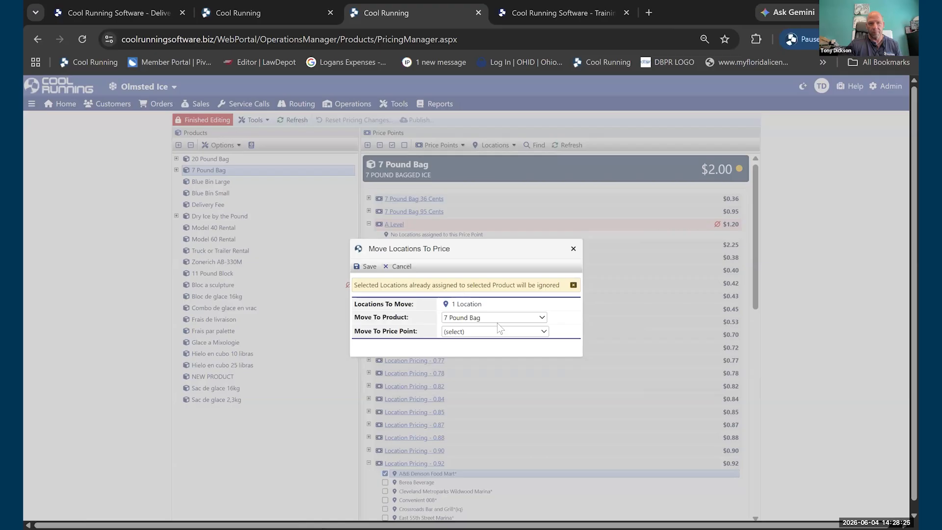
pyautogui.click(495, 332)
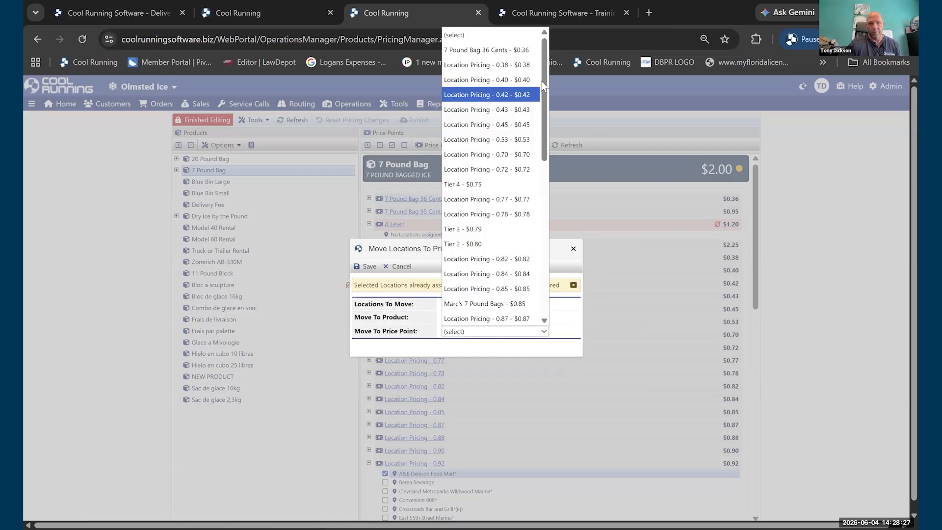
pyautogui.scroll(-4, 543, 133)
pyautogui.scroll(-4, 542, 268)
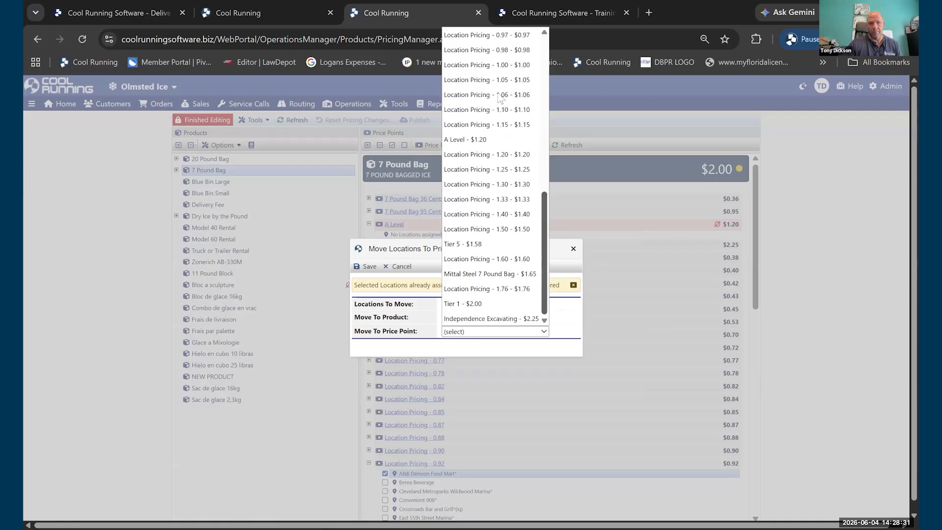
pyautogui.scroll(8, 499, 97)
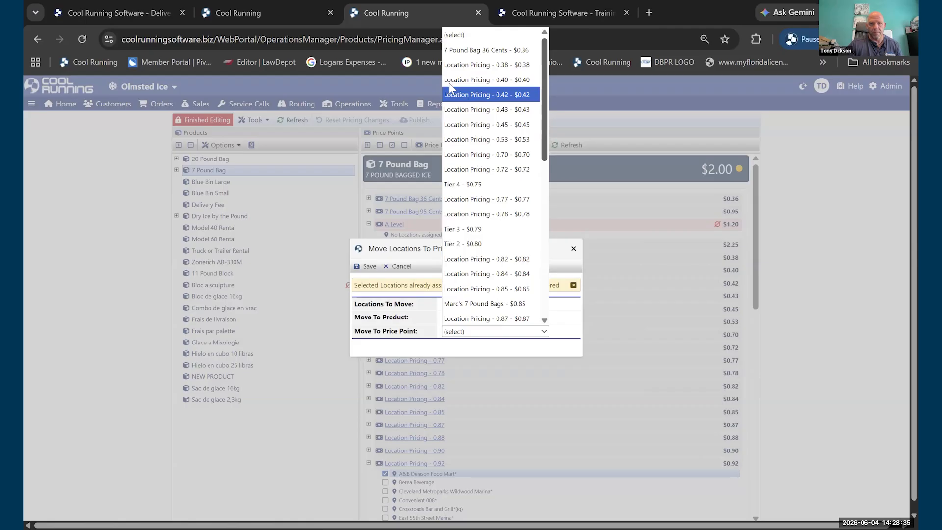
pyautogui.scroll(-5, 475, 233)
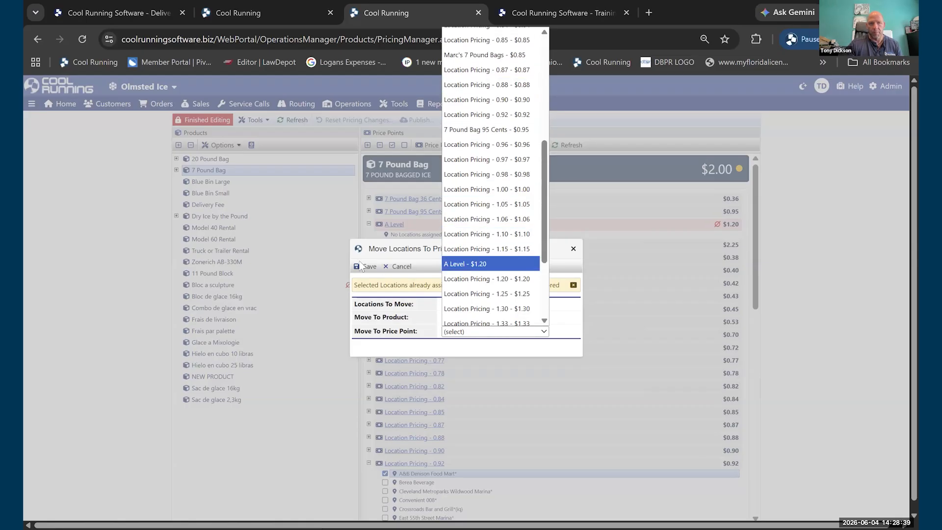
pyautogui.click(461, 264)
pyautogui.click(364, 267)
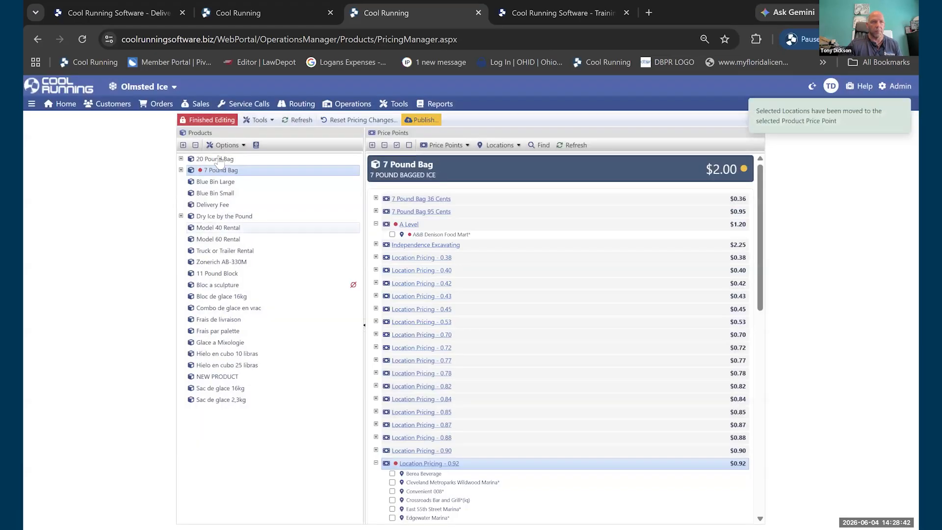
# - Find the A&B Denison Food Mart location and show its 20 Pound Bag assignment in the Pricing Manager
pyautogui.click(220, 159)
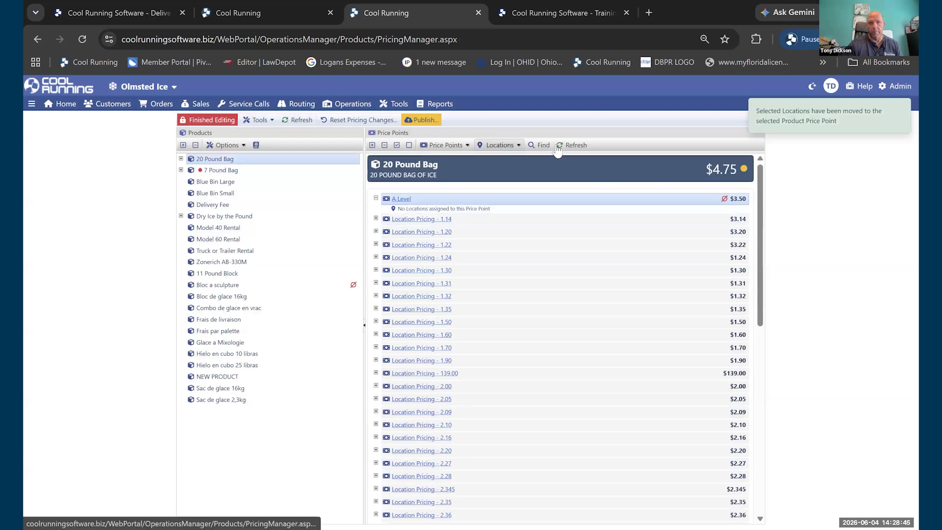
pyautogui.click(543, 147)
pyautogui.write('a&b')
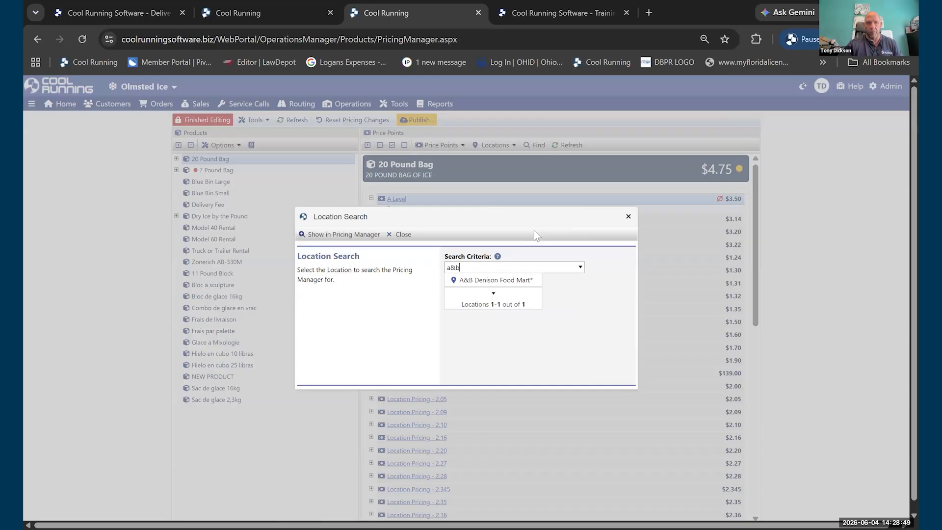
pyautogui.click(479, 281)
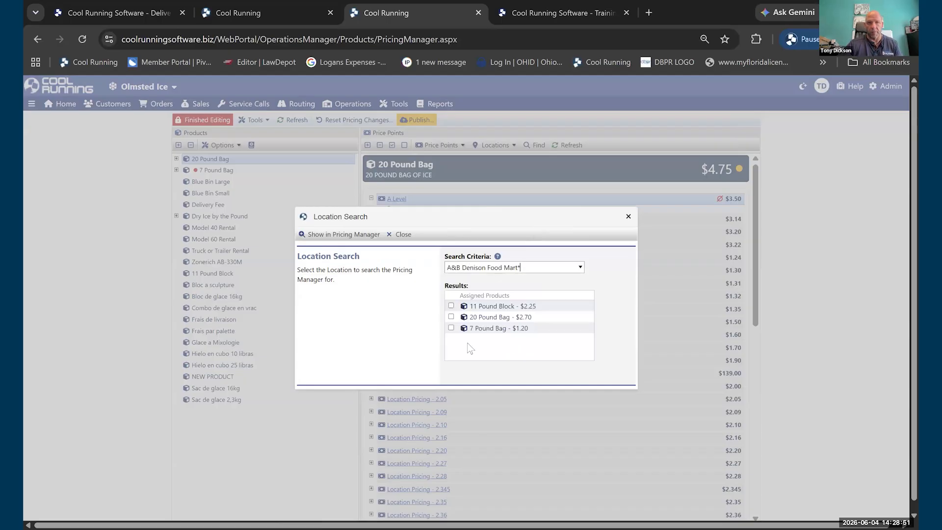
pyautogui.click(451, 317)
pyautogui.click(343, 234)
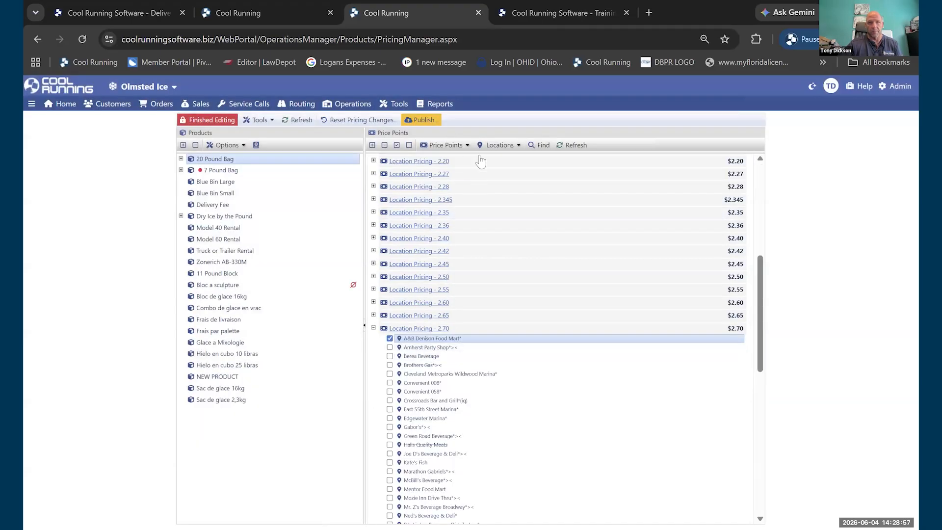
# - Move the A&B Denison Food Mart location to the 20 Pound Bag's A Level - $3.50 price point and save
pyautogui.click(498, 145)
pyautogui.click(506, 172)
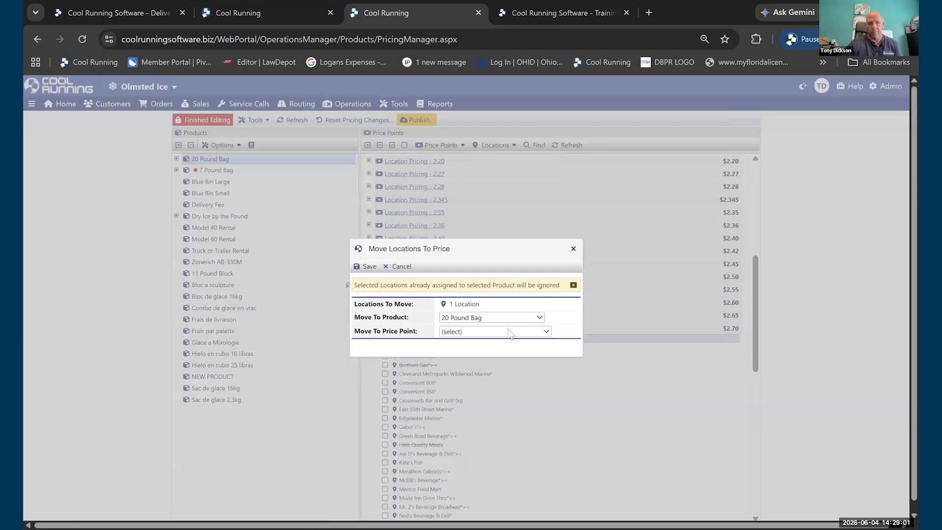
pyautogui.click(510, 333)
pyautogui.scroll(-10, 483, 276)
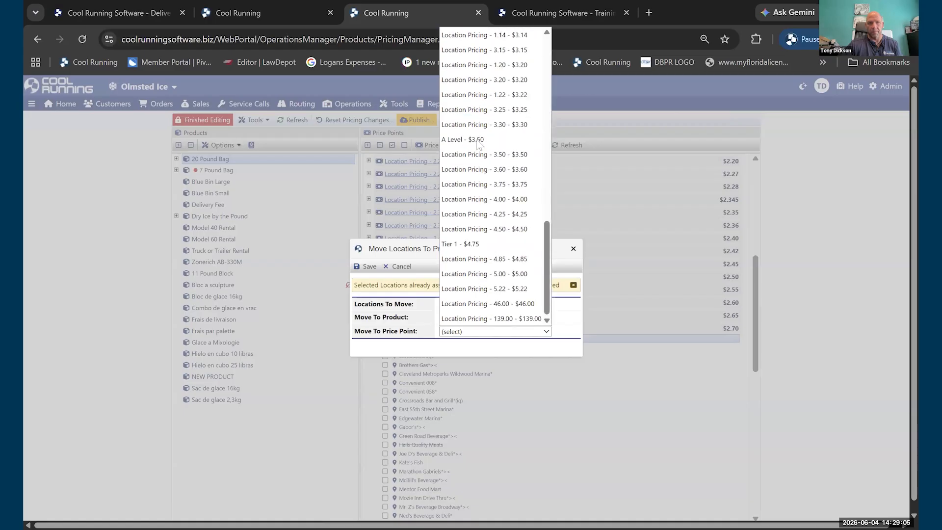
pyautogui.press('Return')
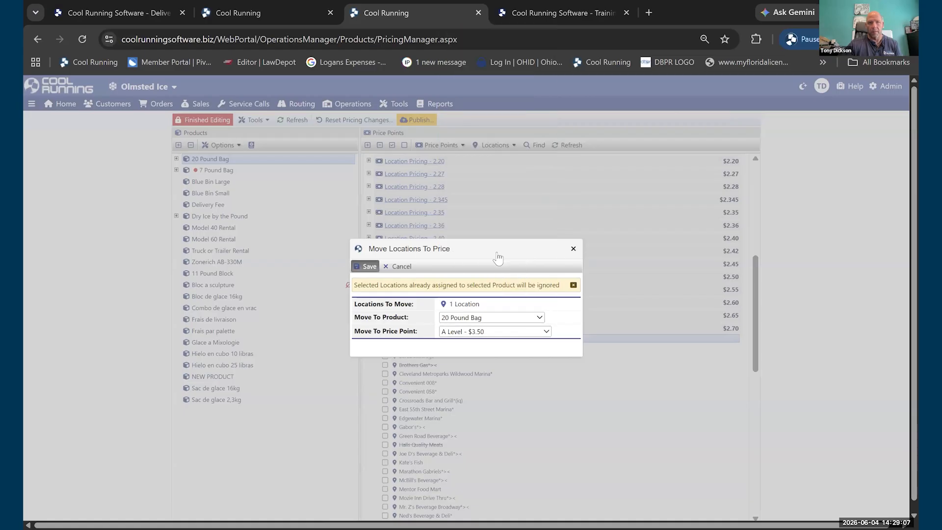
pyautogui.click(367, 266)
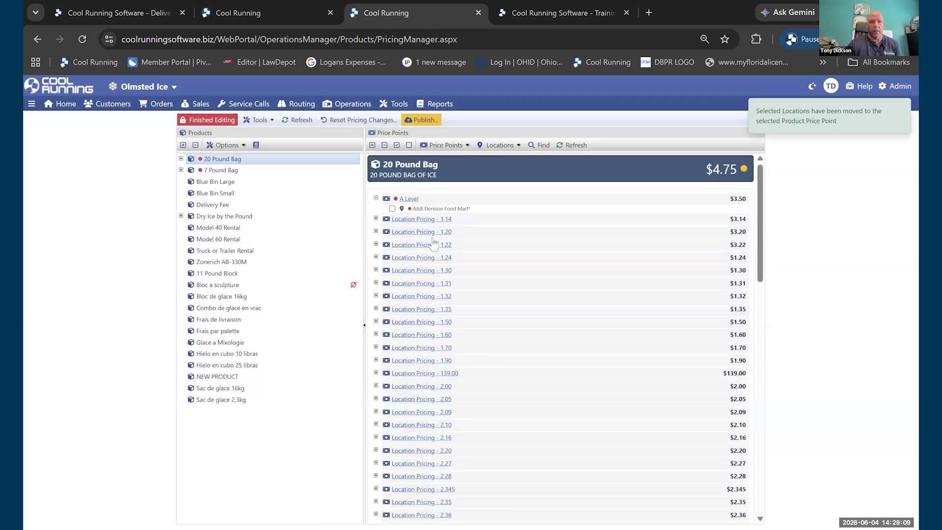
pyautogui.click(408, 200)
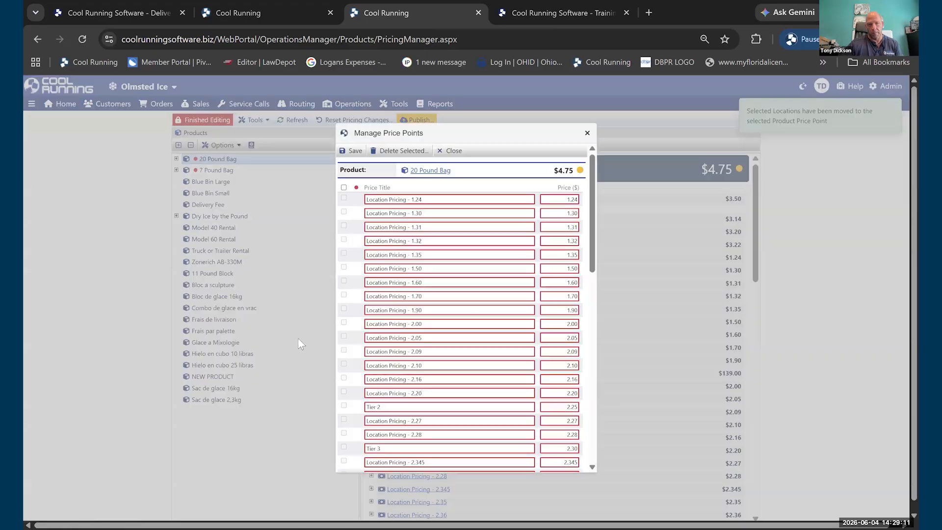
pyautogui.click(587, 132)
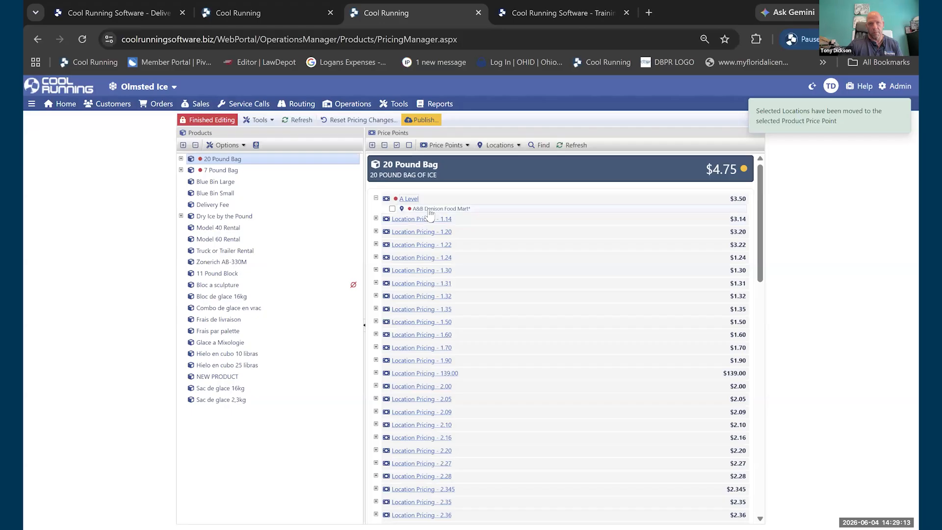
# - Publish the pending price moves for the 20 Pound Bag and 7 Pound Bag and confirm
pyautogui.click(429, 210)
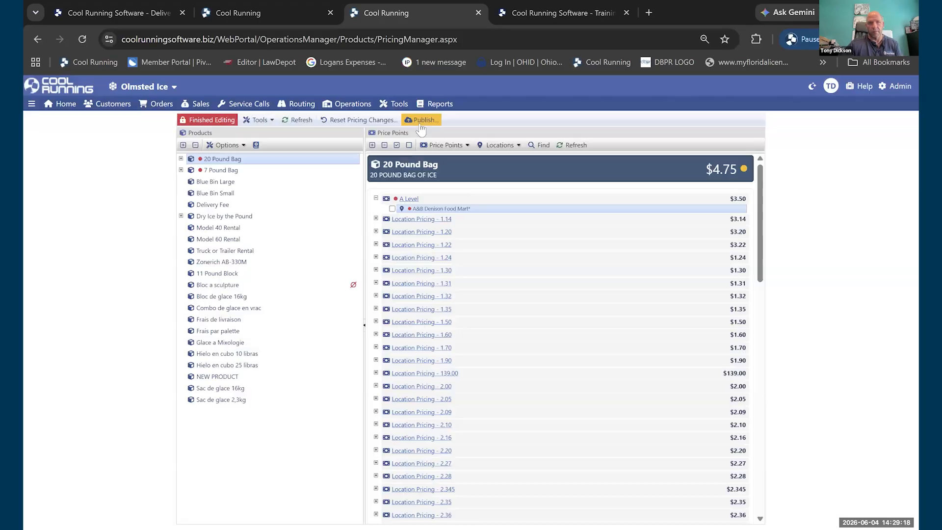
pyautogui.click(419, 122)
pyautogui.click(539, 146)
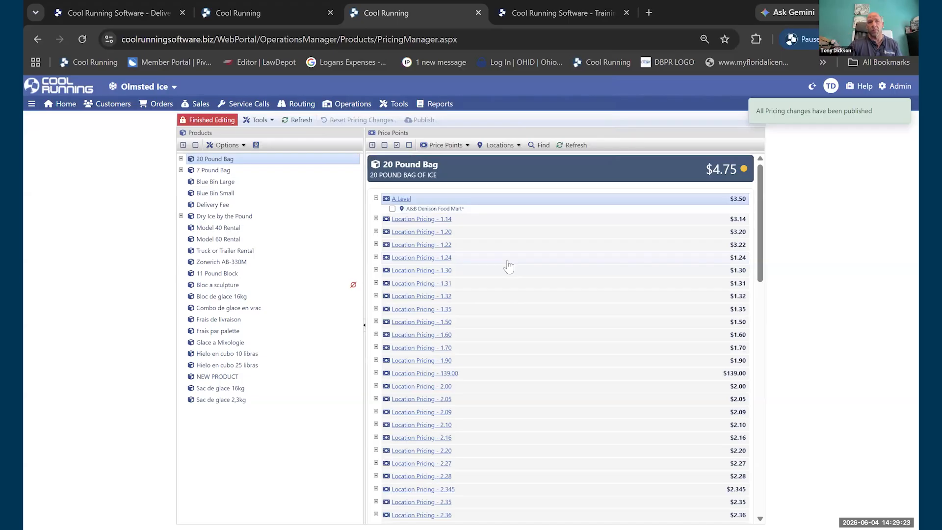
# - Check A&B Denison Food Mart's location price properties and its assigned product prices, and return to the Pricing Manager
pyautogui.doubleClick(425, 210)
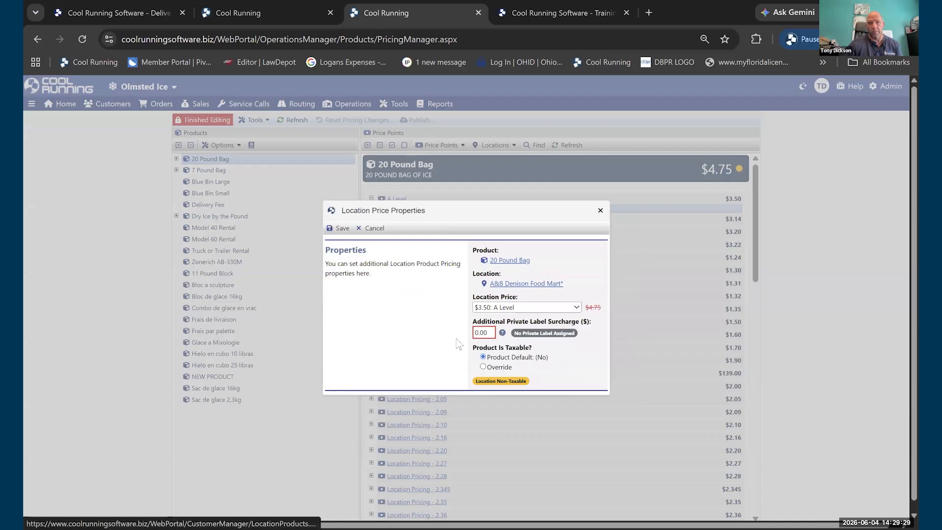
pyautogui.click(526, 284)
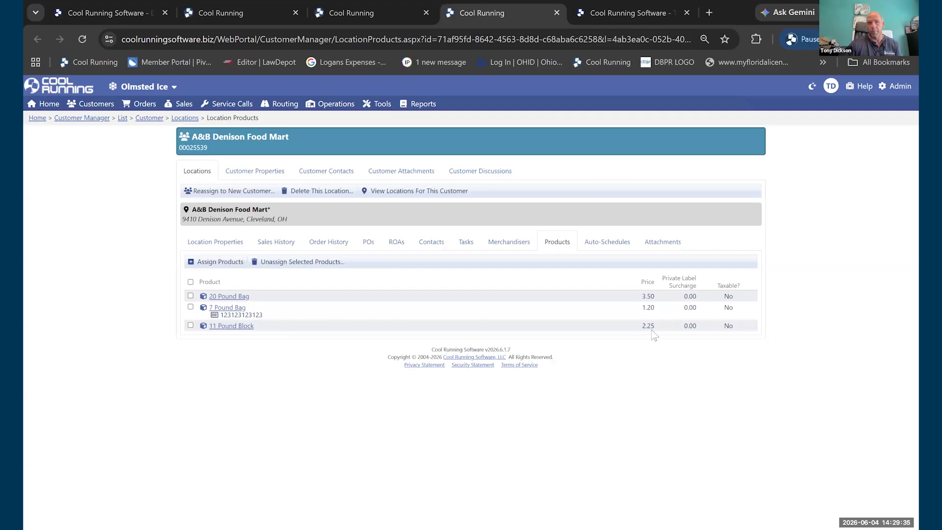
pyautogui.click(339, 13)
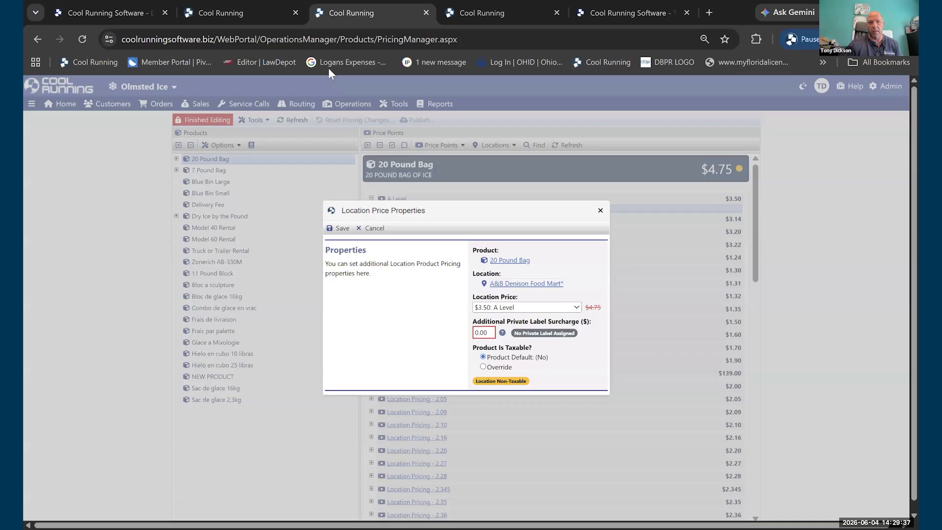
pyautogui.click(600, 211)
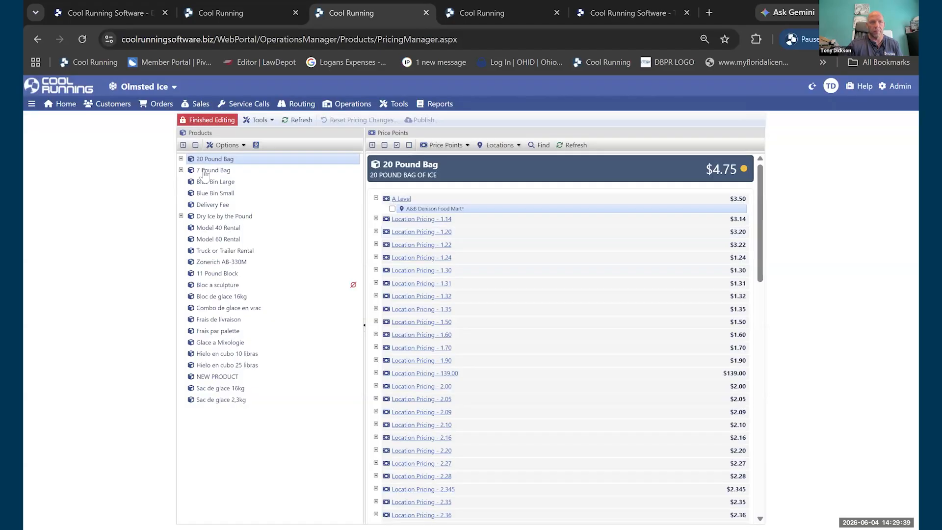
# - Expand the 20 Pound Bag and 7 Pound Bag, and review the price points of the 20 Pound Bag (10 on Hand) sub-product
pyautogui.click(181, 159)
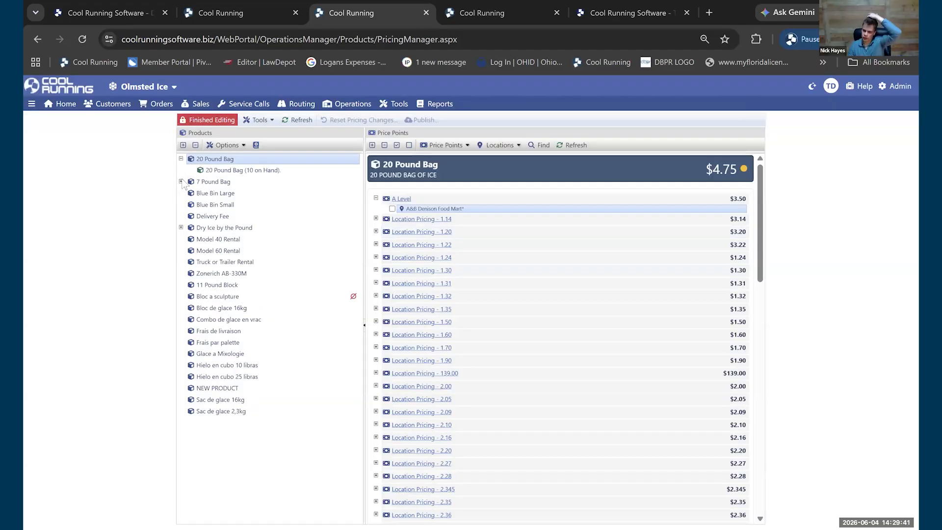
pyautogui.click(181, 182)
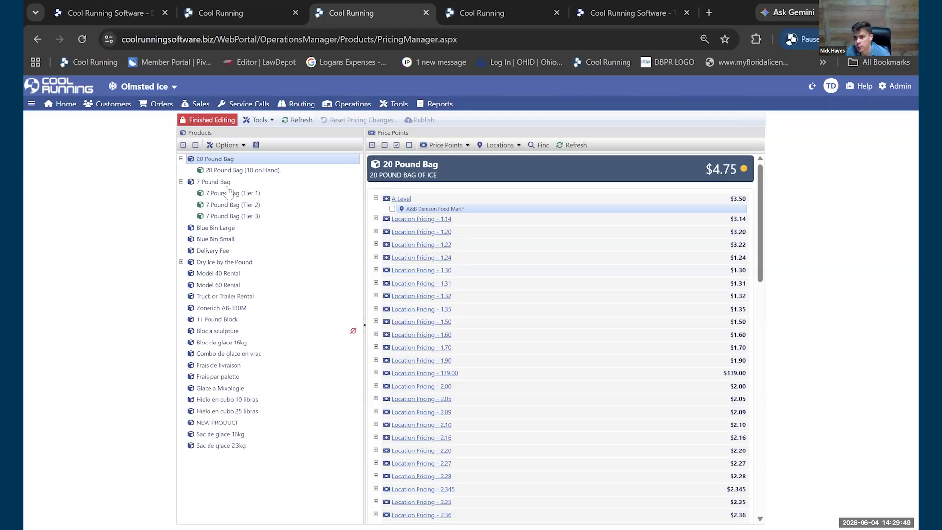
pyautogui.click(257, 170)
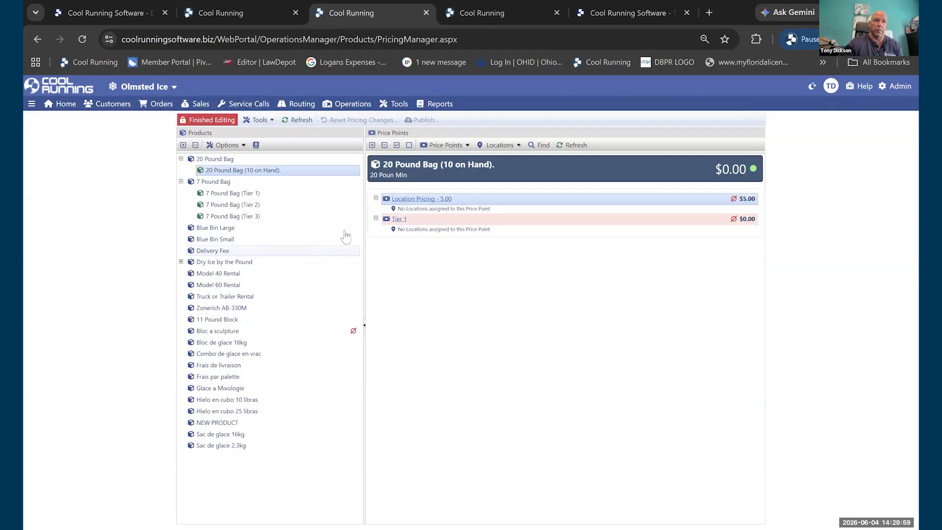
pyautogui.doubleClick(251, 171)
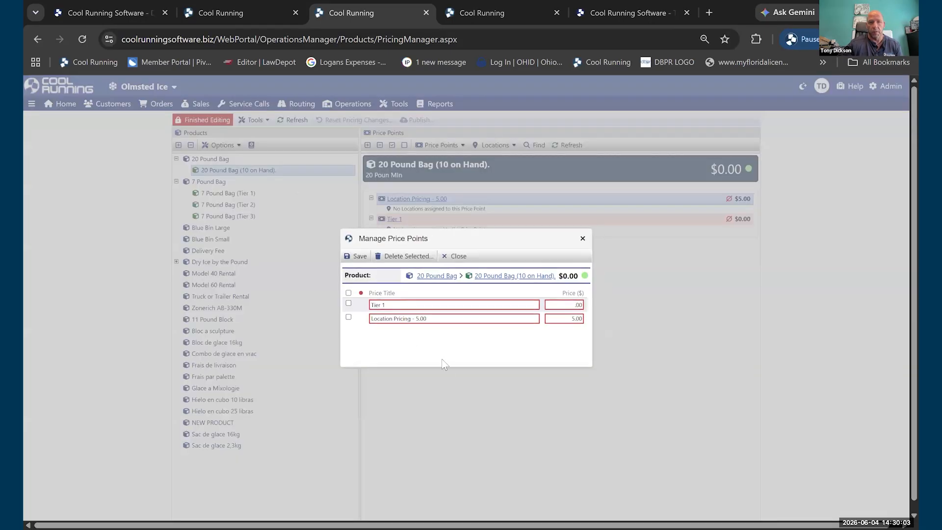
pyautogui.click(452, 280)
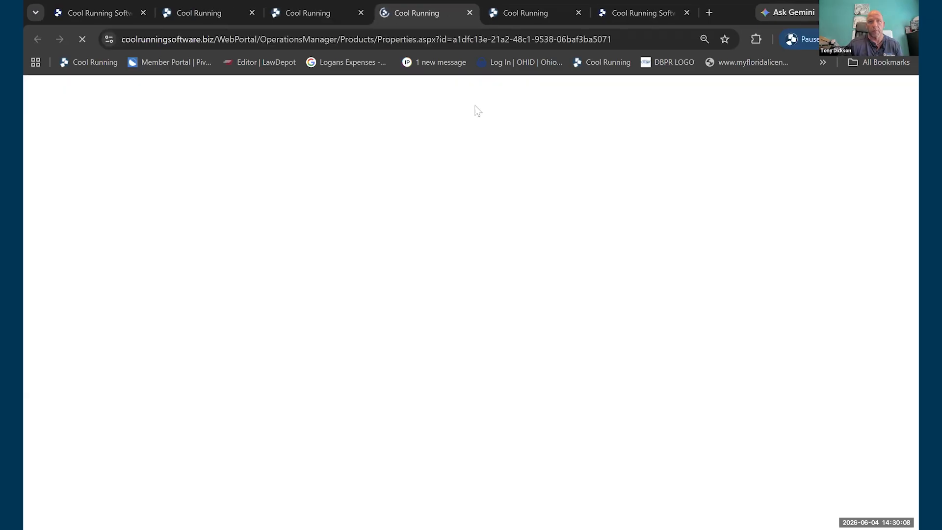
pyautogui.click(307, 13)
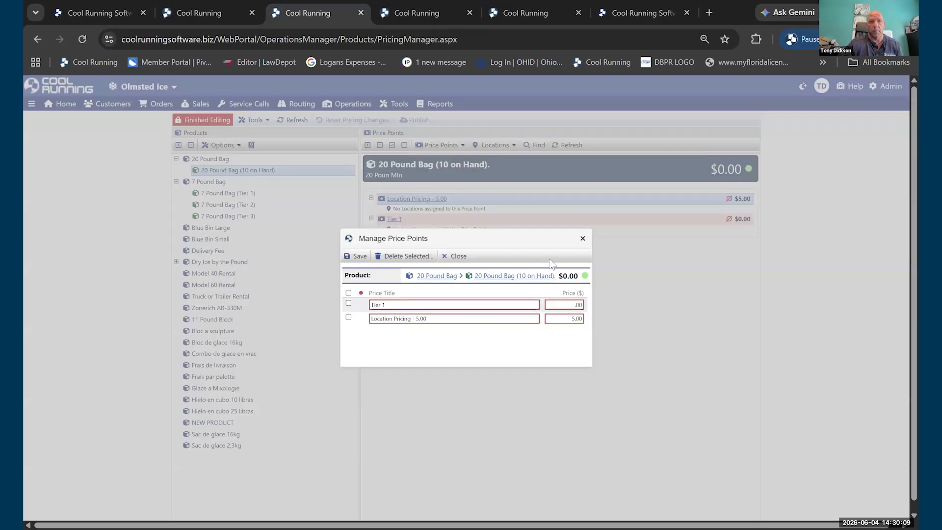
pyautogui.click(583, 239)
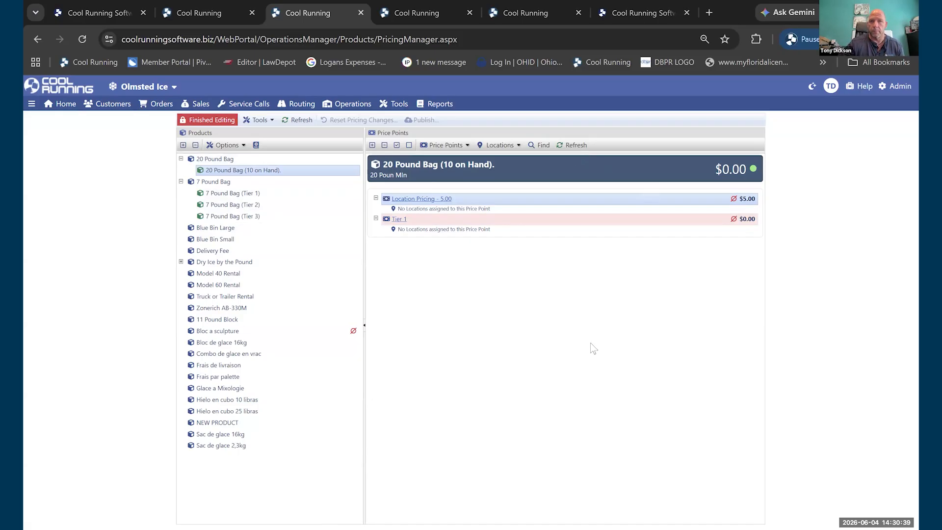
# - Display the 20 Pound Bag's price points, and switch the company from Olmsted Ice to DEMO
pyautogui.click(211, 160)
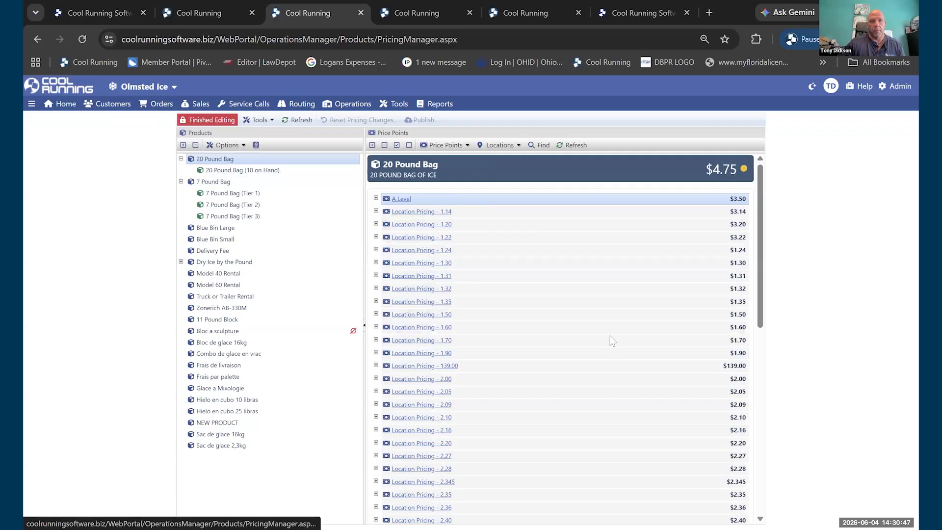
pyautogui.click(194, 122)
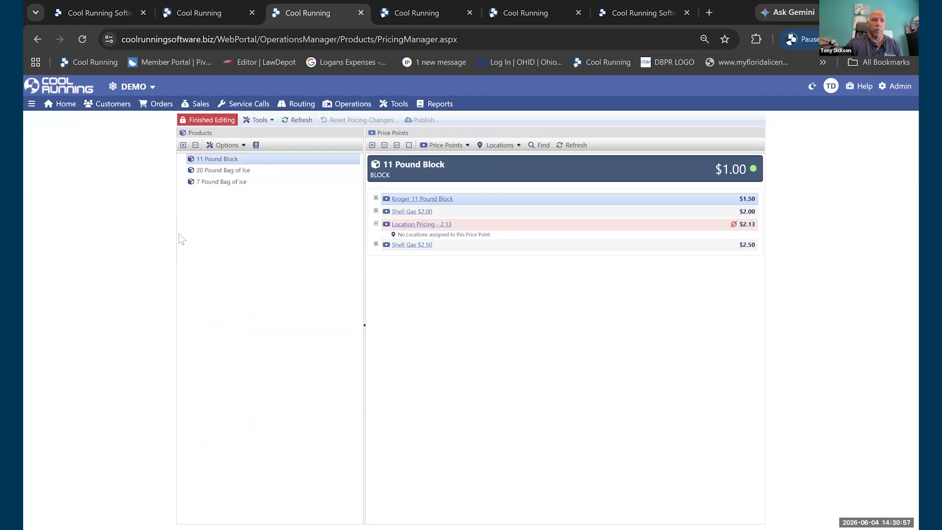
# - Open the Bulk Price Adjustment tool to look over its options, and close it without saving
pyautogui.click(258, 121)
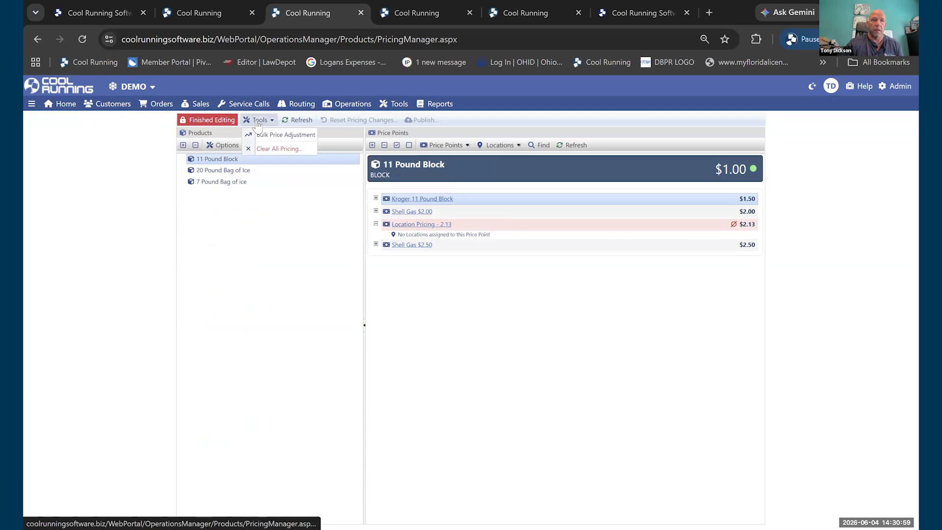
pyautogui.click(284, 135)
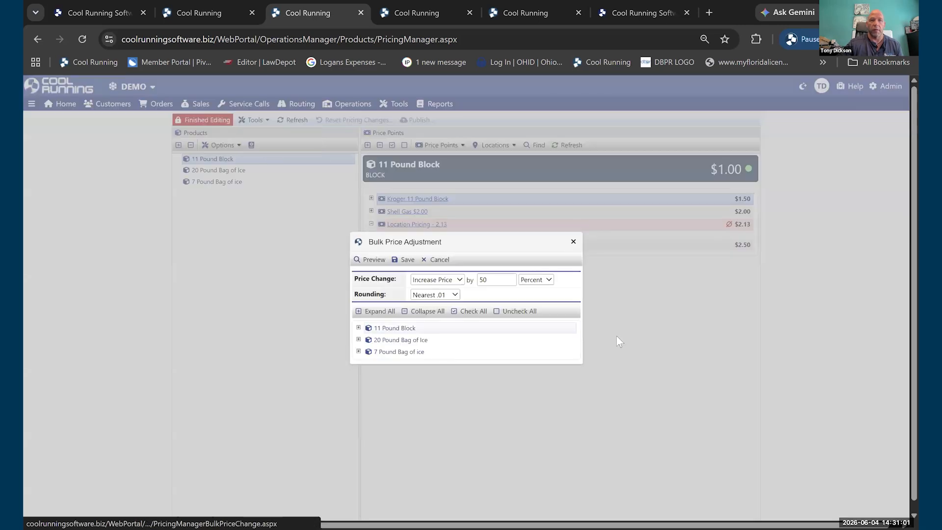
pyautogui.click(574, 242)
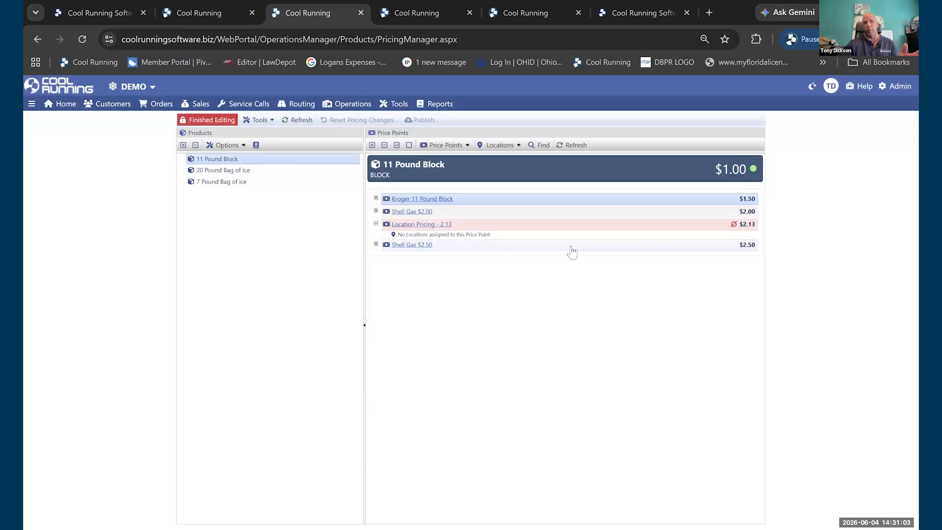
pyautogui.click(264, 121)
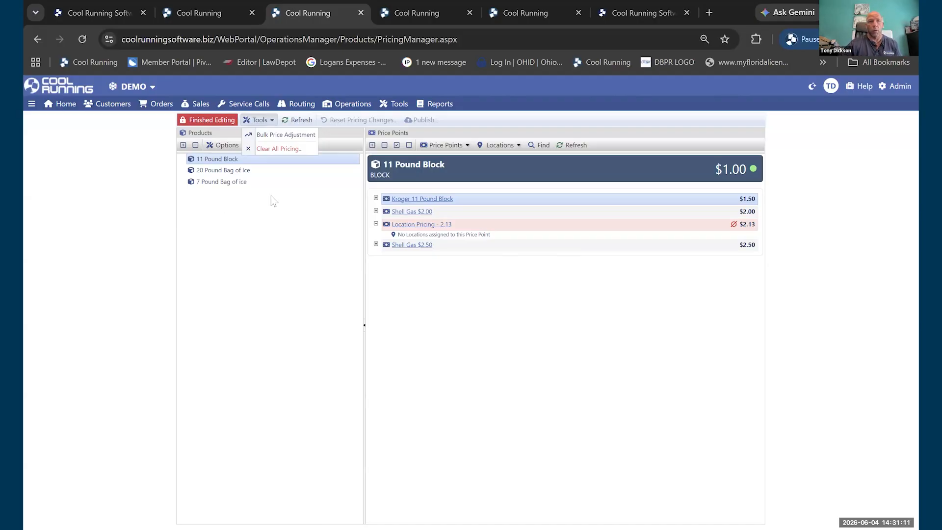
pyautogui.click(435, 192)
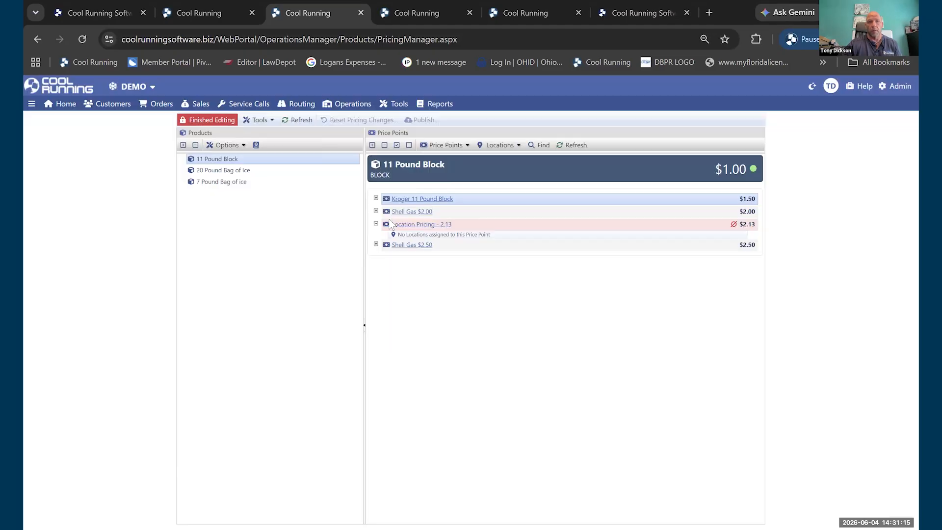
# - Review the 11 Pound Block's editable price points and the locations assigned to its Shell Gas $2.50 price point
pyautogui.click(579, 237)
pyautogui.click(414, 224)
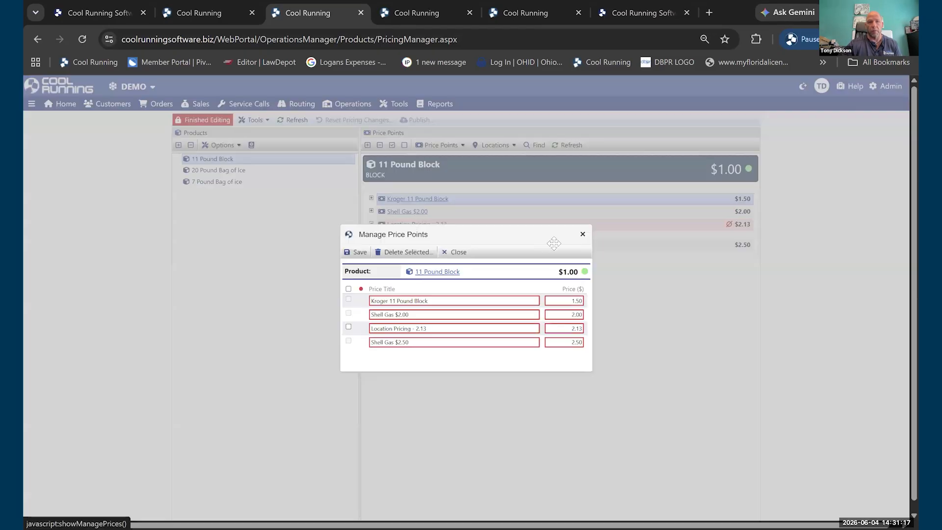
pyautogui.click(583, 234)
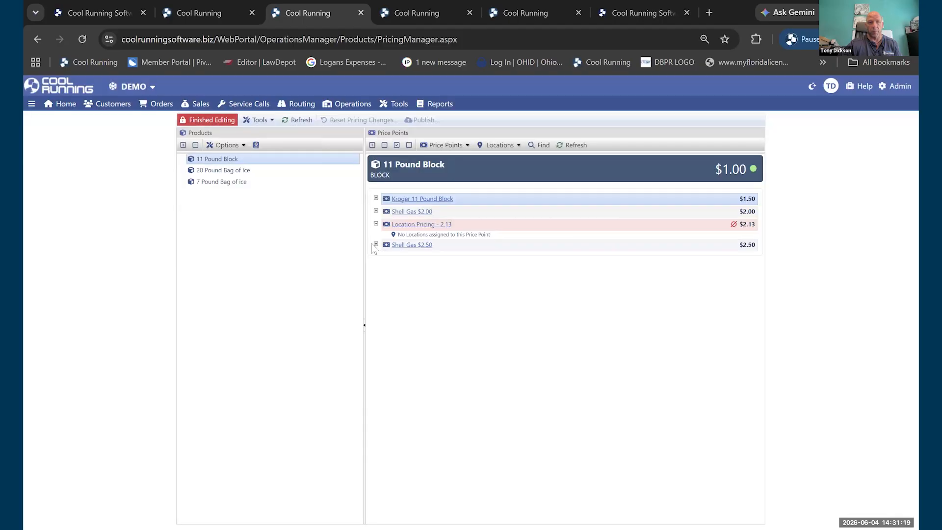
pyautogui.click(376, 244)
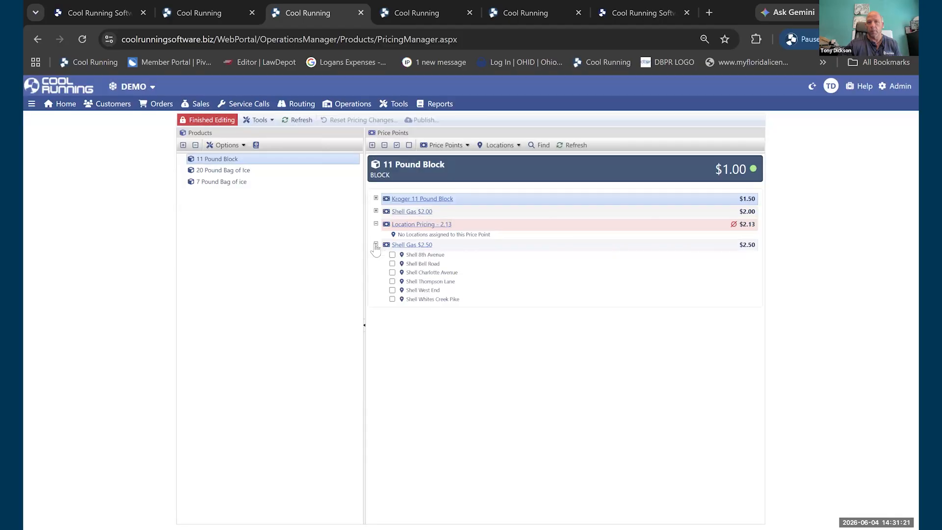
# - Review the 7 Pound Bag of ice's price points and its Price Adjustment options, and close without saving
pyautogui.click(211, 183)
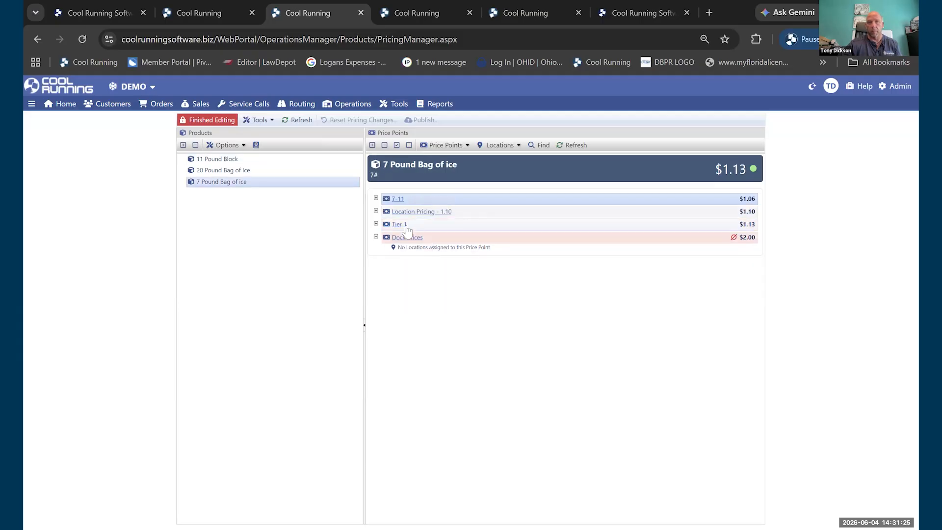
pyautogui.click(407, 237)
pyautogui.click(592, 237)
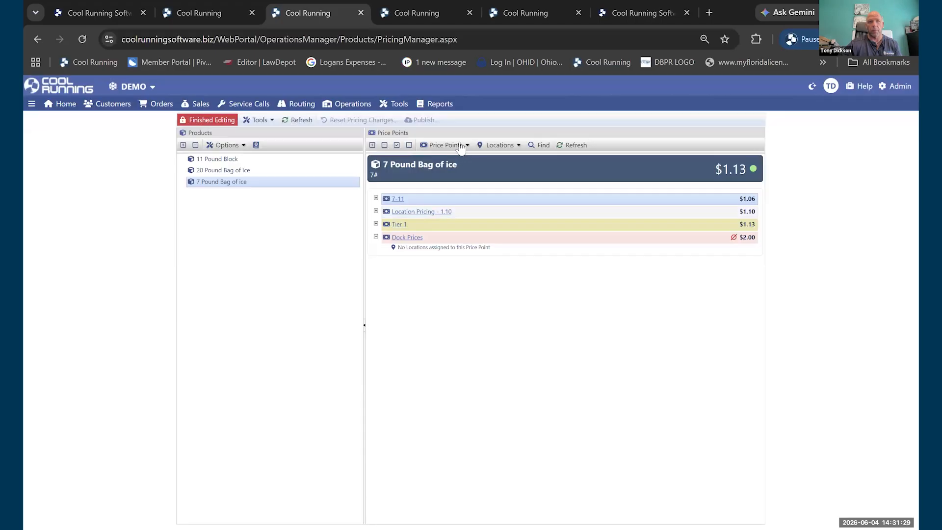
pyautogui.click(462, 146)
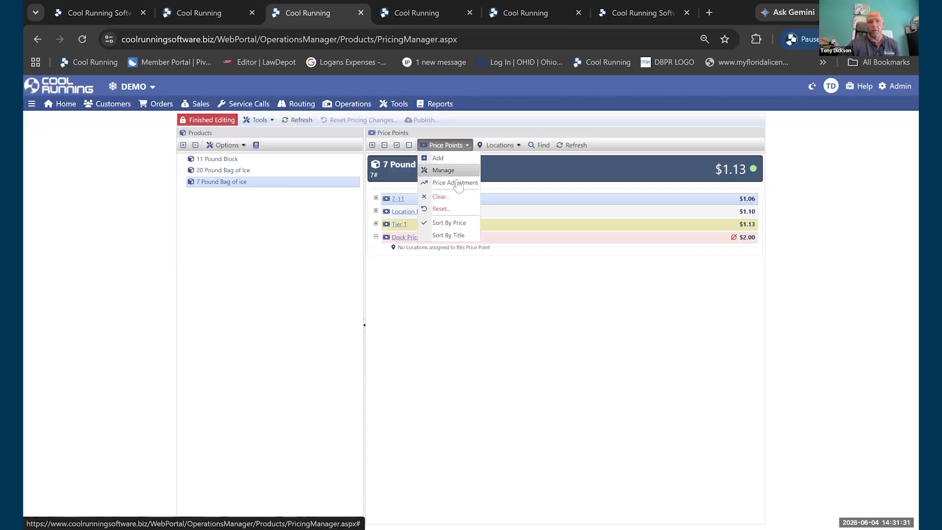
pyautogui.click(454, 178)
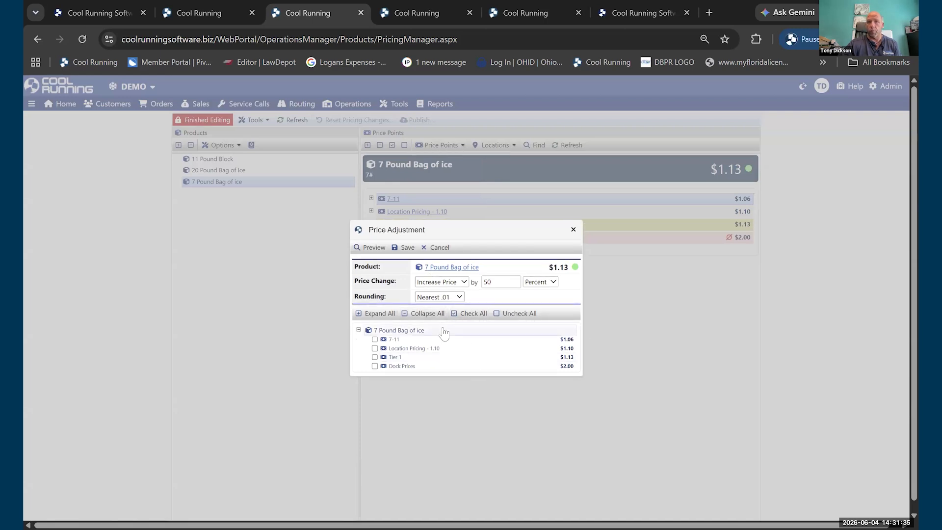
pyautogui.click(573, 229)
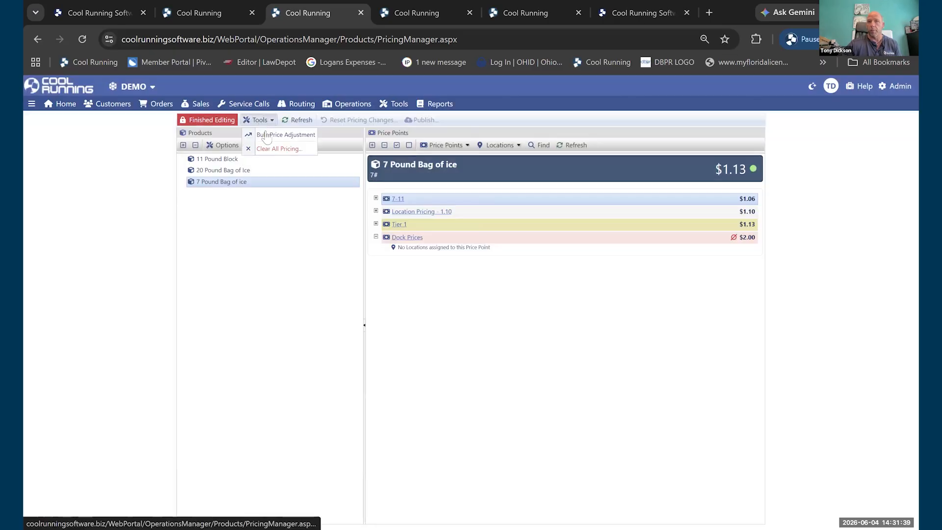
# - Select all price points of the 11 Pound Block for a Bulk Price Adjustment and preview a 50 percent increase
pyautogui.click(265, 137)
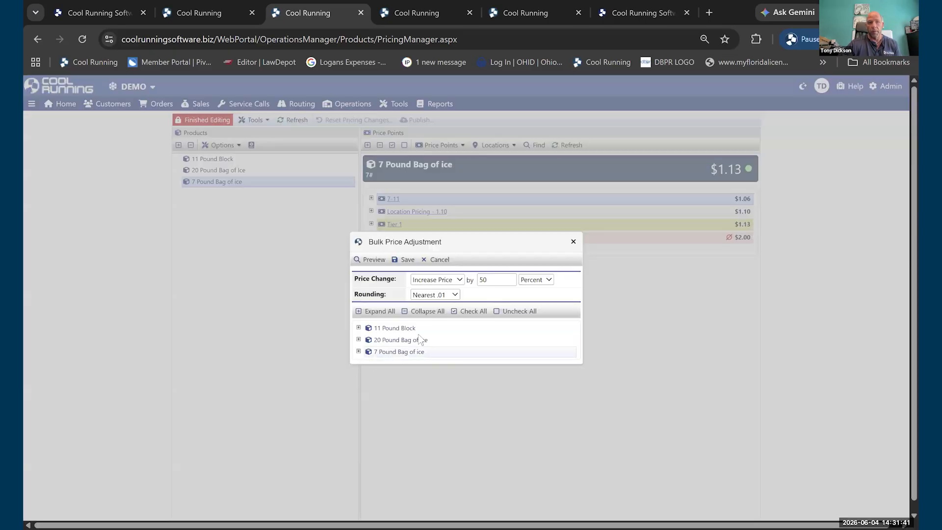
pyautogui.click(359, 328)
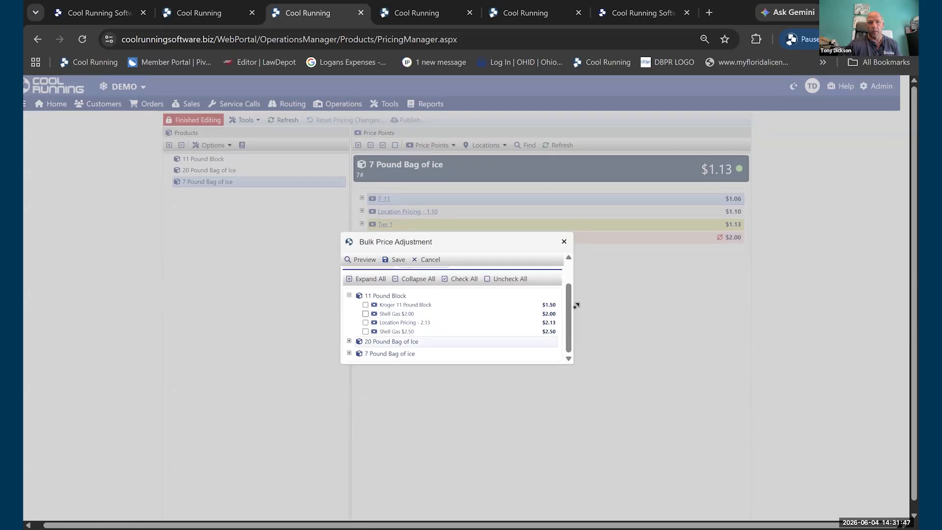
pyautogui.moveTo(567, 313)
pyautogui.mouseDown()
pyautogui.moveTo(564, 264)
pyautogui.moveTo(564, 303)
pyautogui.mouseUp()
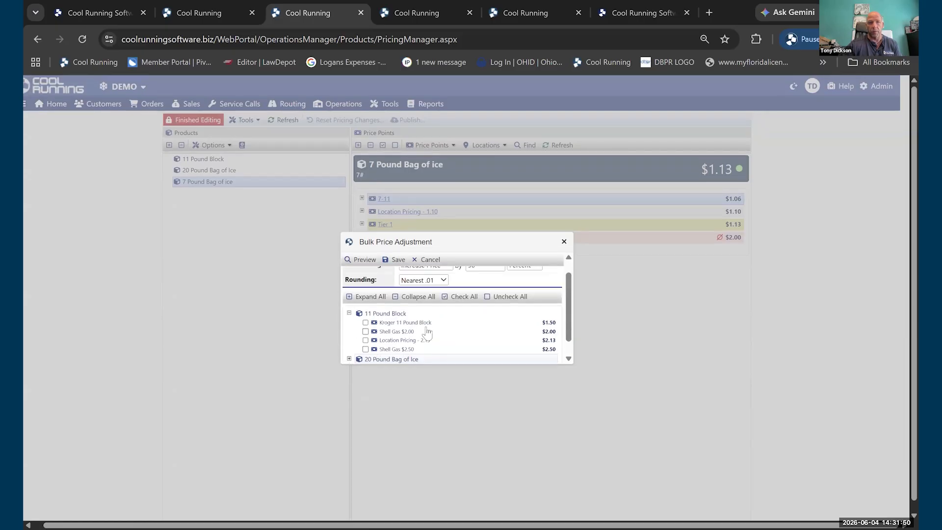
pyautogui.click(372, 316)
pyautogui.scroll(1, 498, 339)
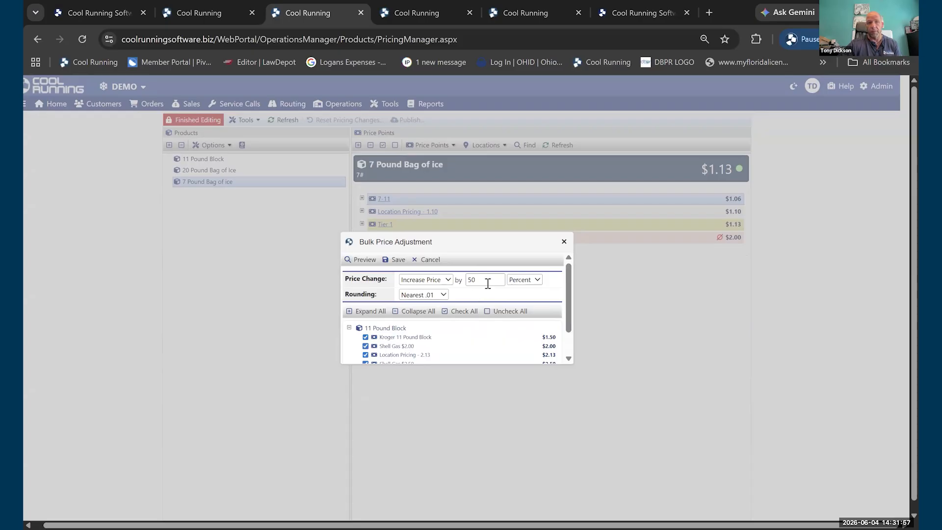
pyautogui.click(365, 260)
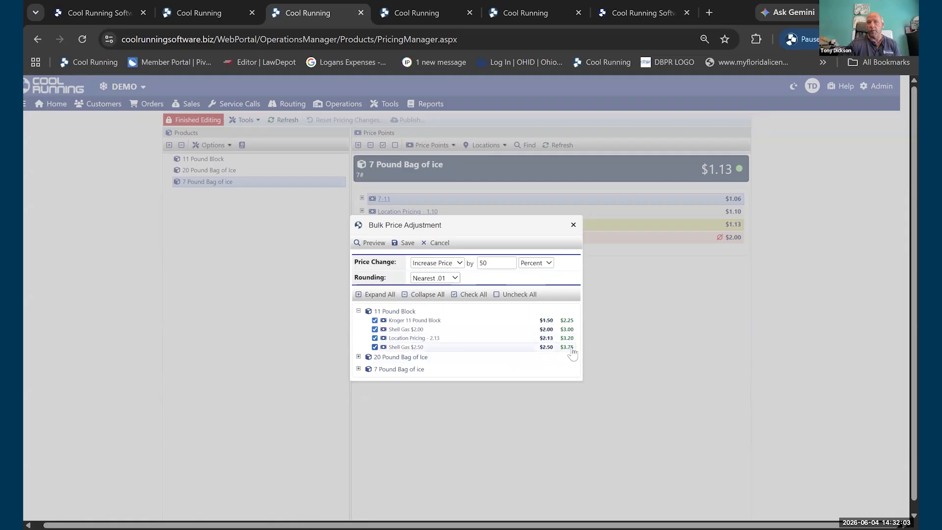
# - Set the bulk increase for the 11 Pound Block's price points to 5 percent, preview it and save
pyautogui.moveTo(499, 264); pyautogui.dragTo(391, 255)
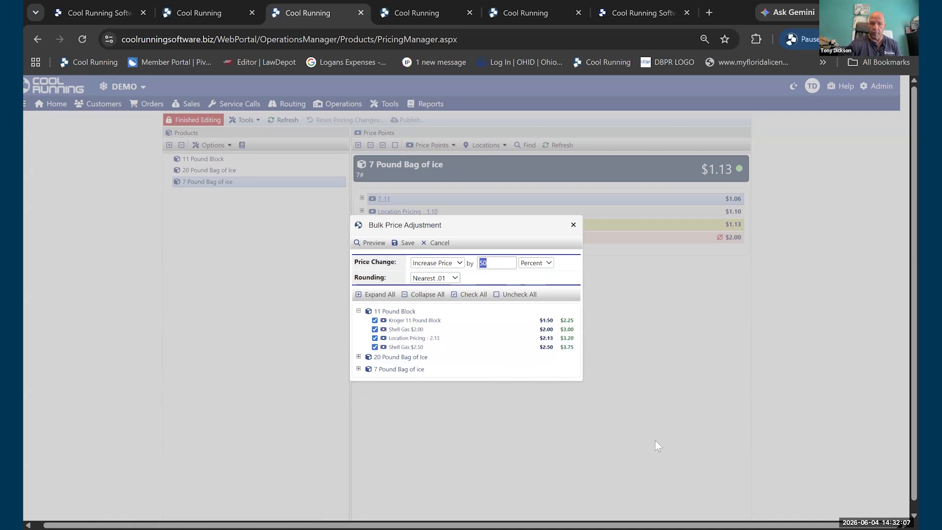
pyautogui.write('5')
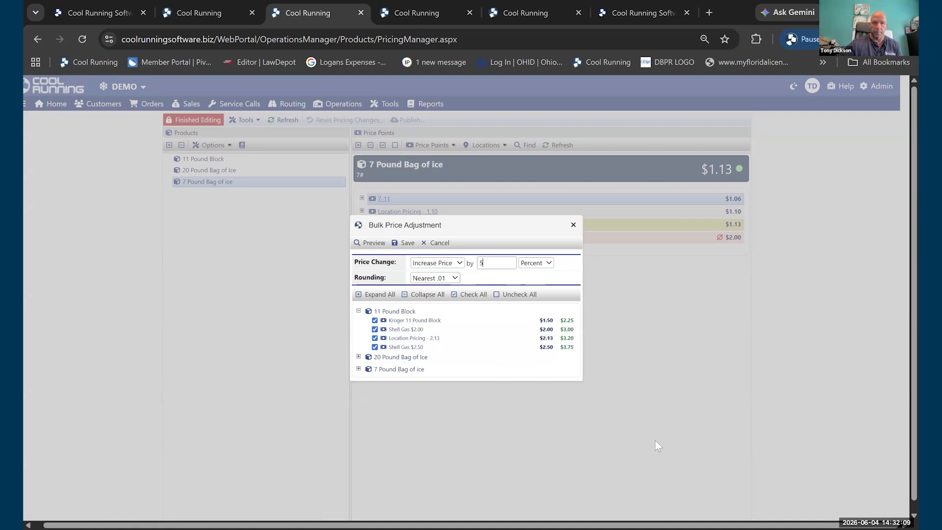
pyautogui.click(385, 244)
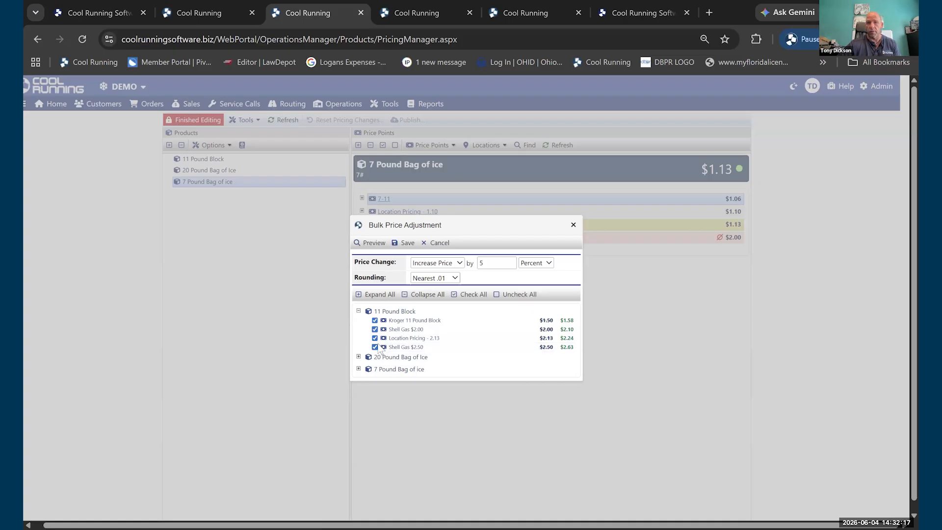
pyautogui.click(404, 242)
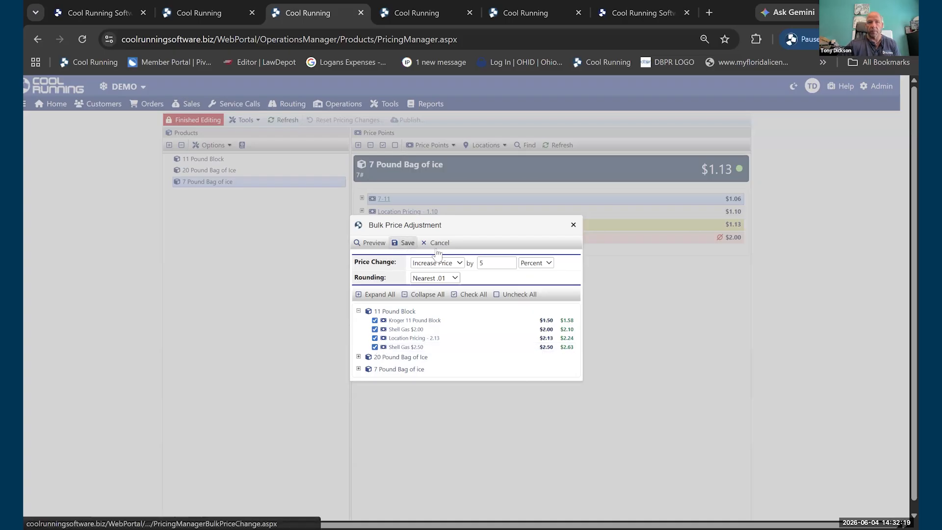
pyautogui.click(535, 154)
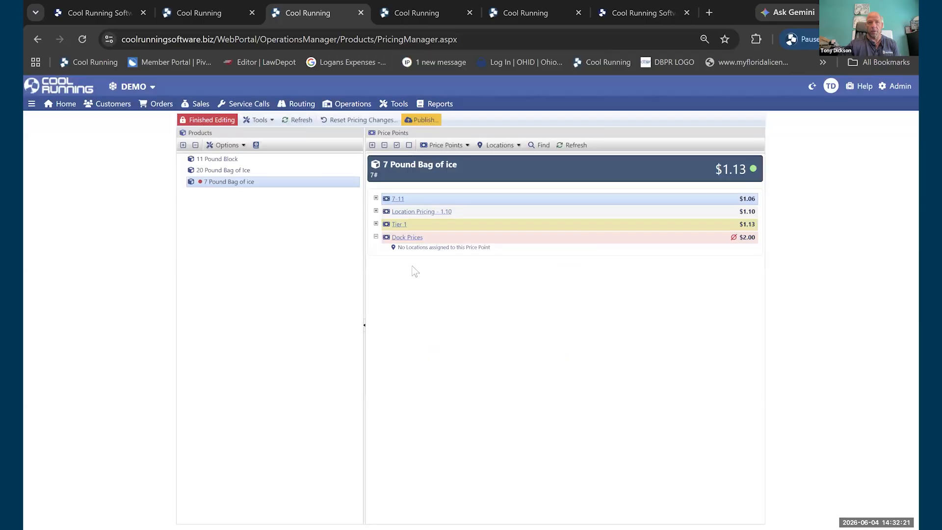
# - Publish the pending price changes and view the locations assigned to the 7 Pound Bag of ice's Tier 1
pyautogui.click(425, 119)
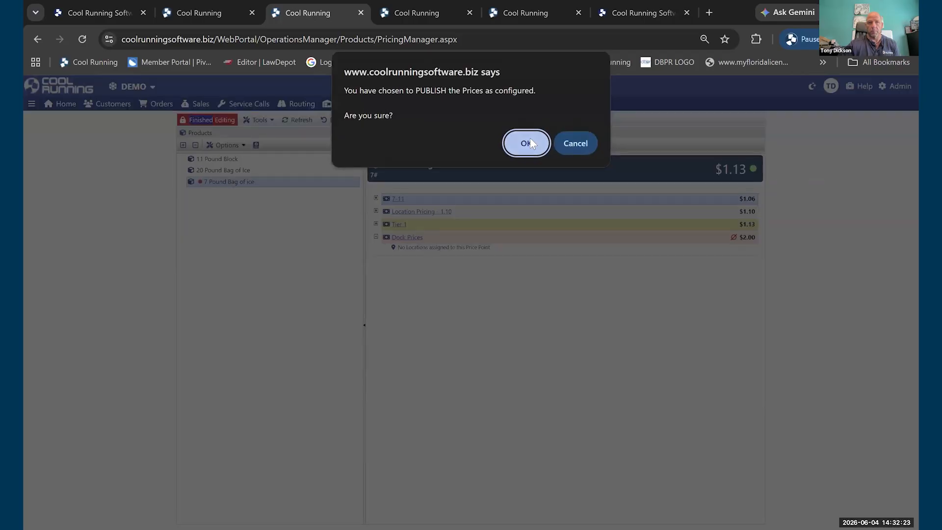
pyautogui.click(524, 143)
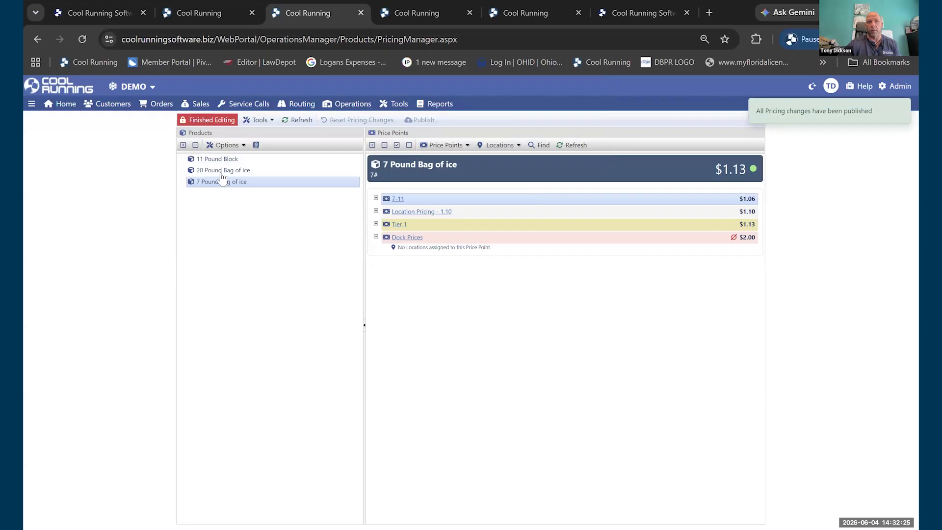
pyautogui.click(376, 225)
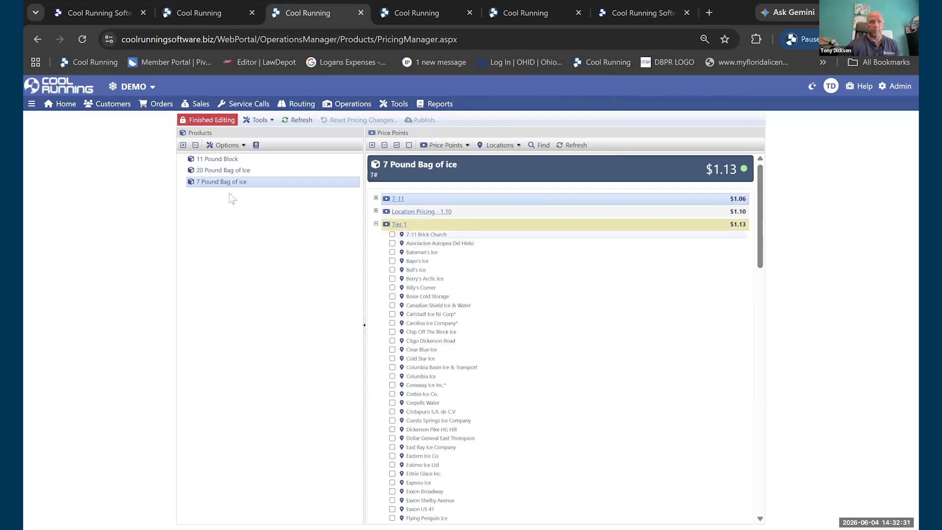
# - Open Bulk Price Adjustment again and expand the price points of the 7 Pound Bag of ice
pyautogui.click(264, 120)
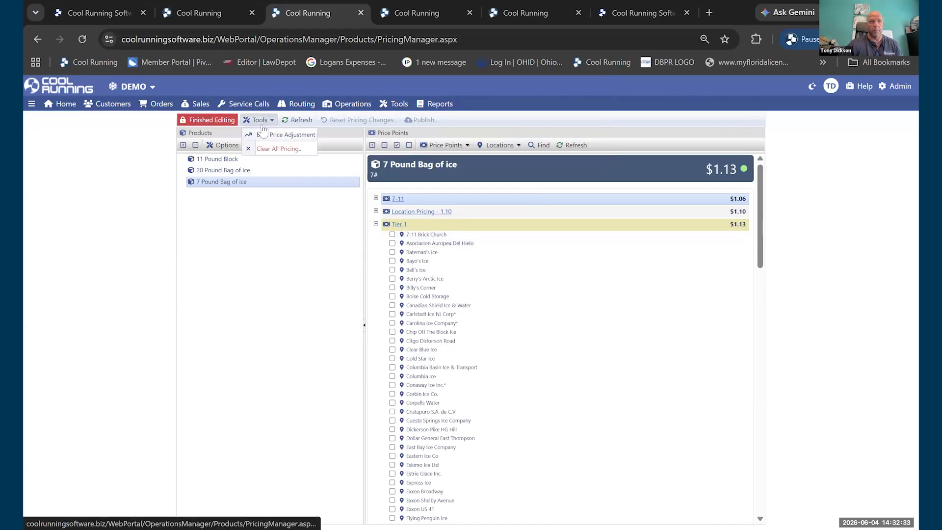
pyautogui.click(265, 135)
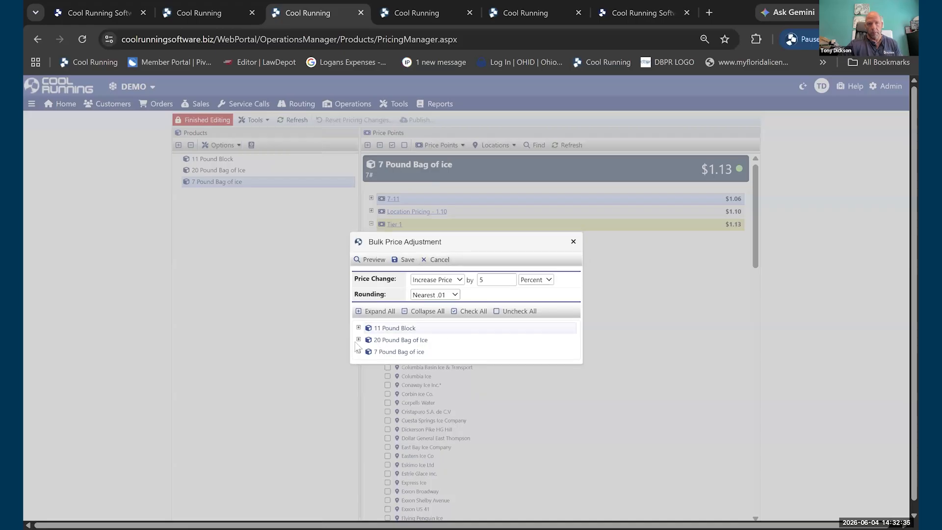
pyautogui.click(358, 348)
pyautogui.scroll(-3, 403, 341)
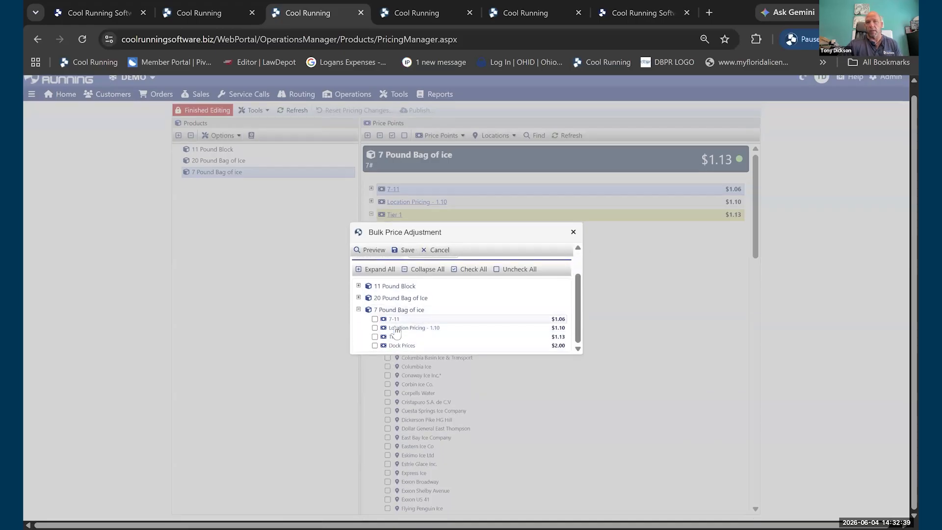
pyautogui.scroll(2, 432, 324)
# - Change the Bulk Price Adjustment from percent to amount and set the price increase to .02
pyautogui.click(546, 270)
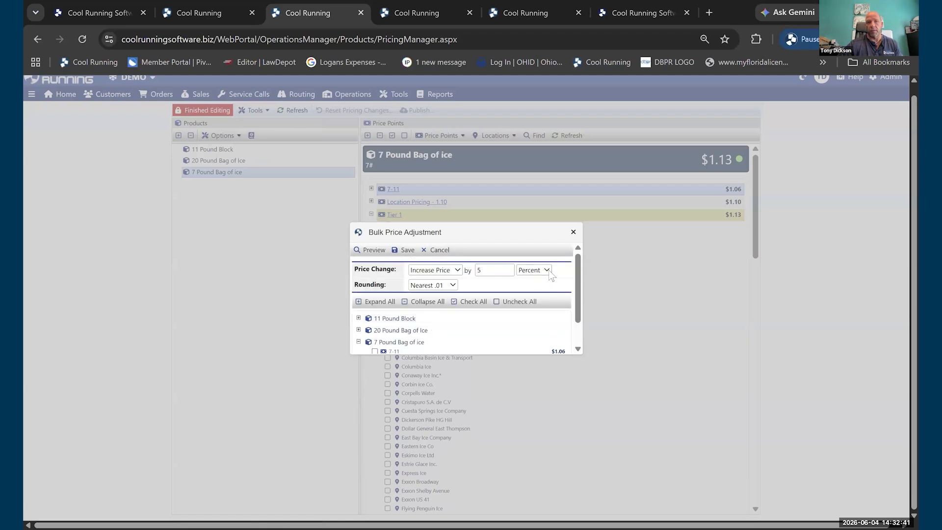
pyautogui.scroll(-2, 486, 319)
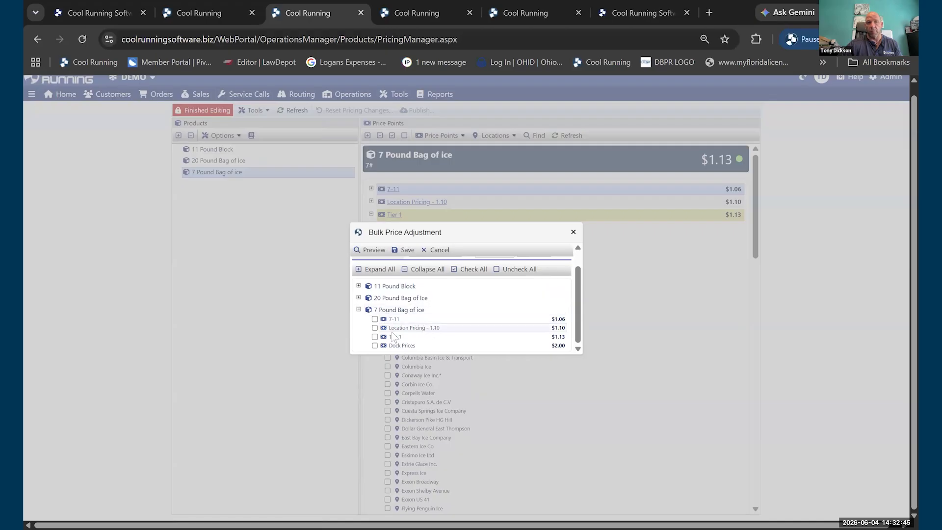
pyautogui.scroll(1, 500, 280)
pyautogui.doubleClick(496, 274)
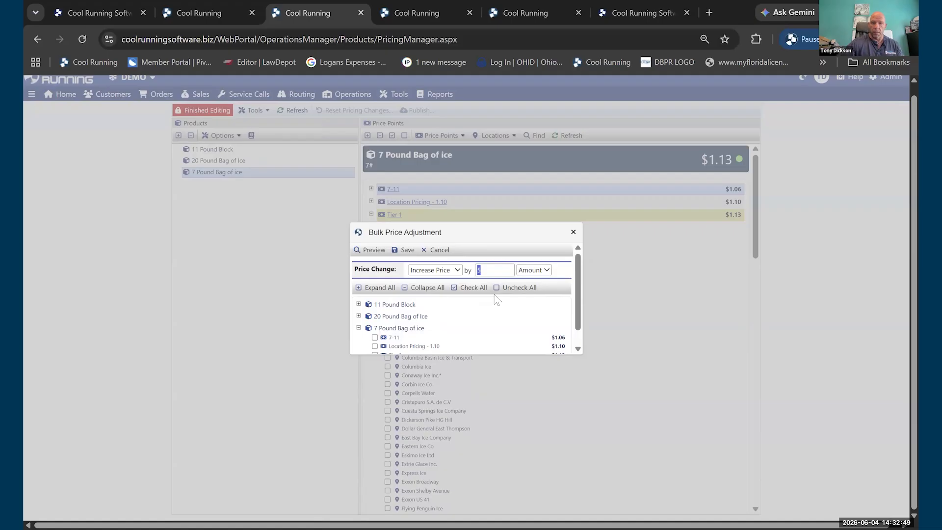
pyautogui.write('.0')
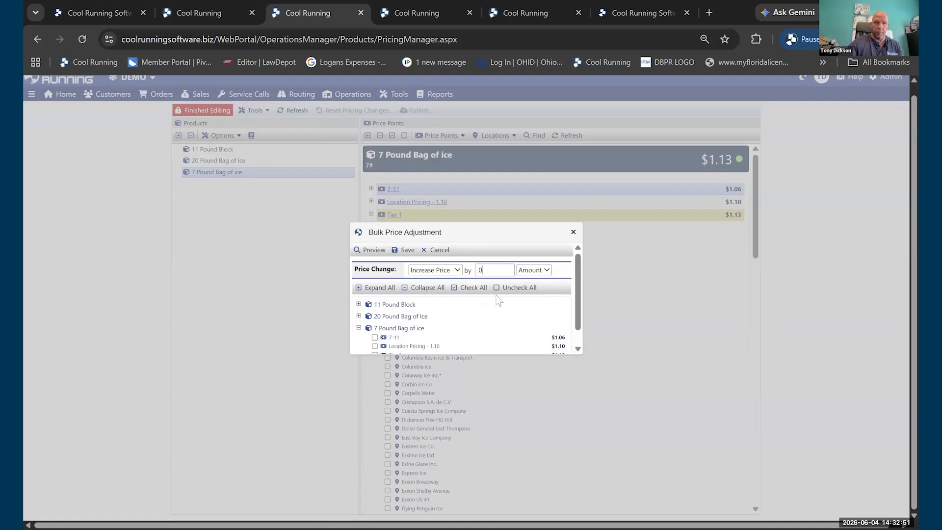
pyautogui.write('2')
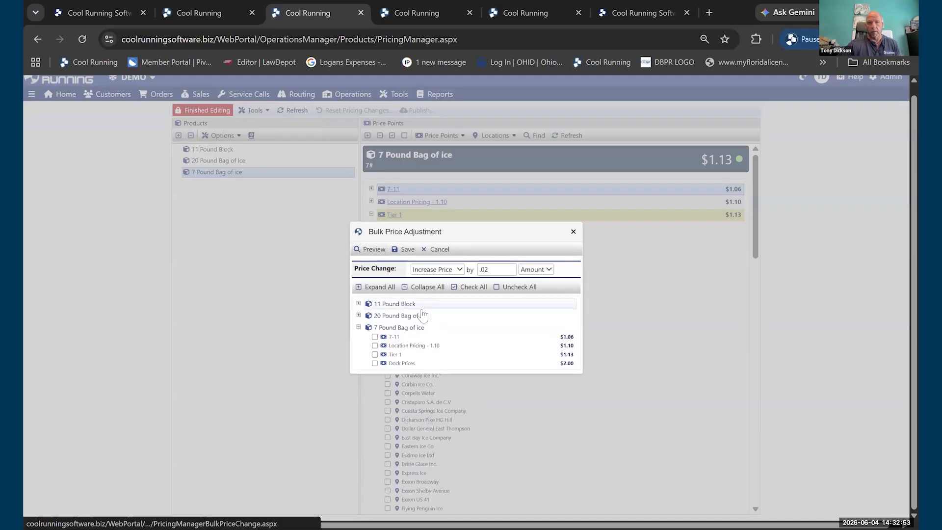
# - Select the 7-11, Location Pricing - 1.10, Tier 1 and Dock Prices price points of the 7 Pound Bag of ice and preview the increase
pyautogui.click(375, 336)
pyautogui.click(374, 345)
pyautogui.click(375, 355)
pyautogui.click(375, 363)
pyautogui.click(374, 250)
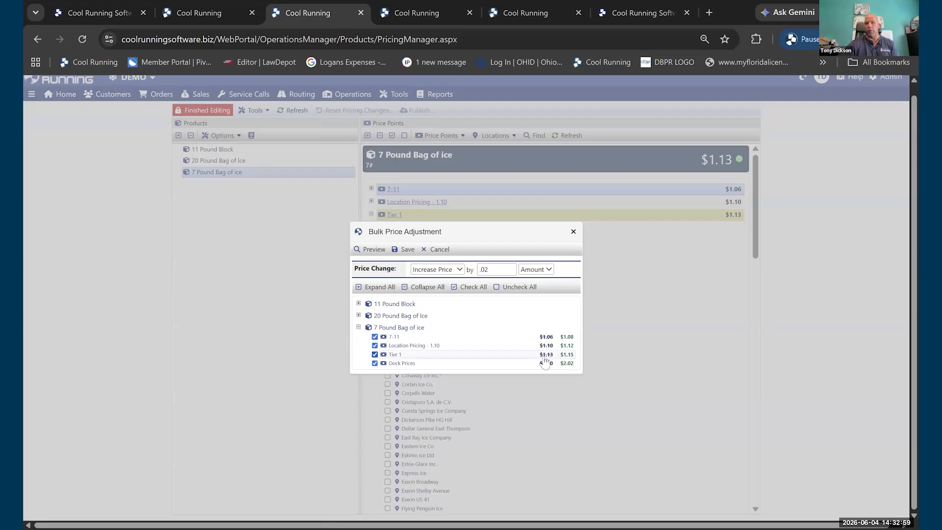
# - Add the 20 Pound Bag of Ice's Location Pricing - 2.05, Kroger, Location Pricing - 2.50 and Grocery Stores price points to the adjustment and preview it
pyautogui.click(359, 315)
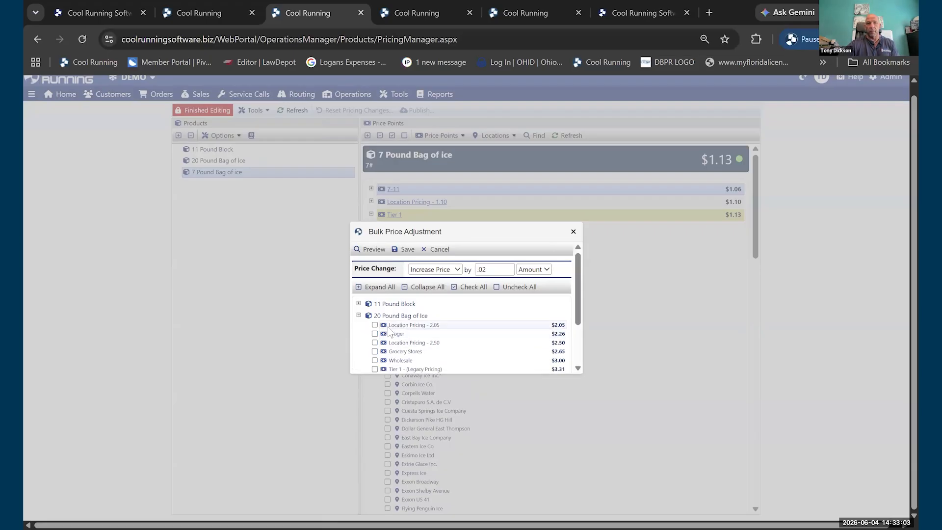
pyautogui.click(375, 325)
pyautogui.click(374, 334)
pyautogui.click(375, 343)
pyautogui.click(375, 351)
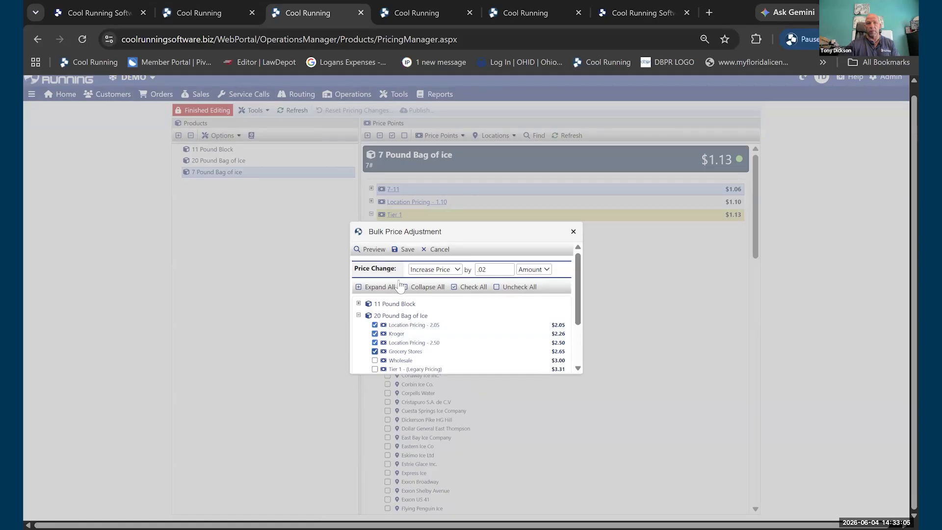
pyautogui.click(380, 251)
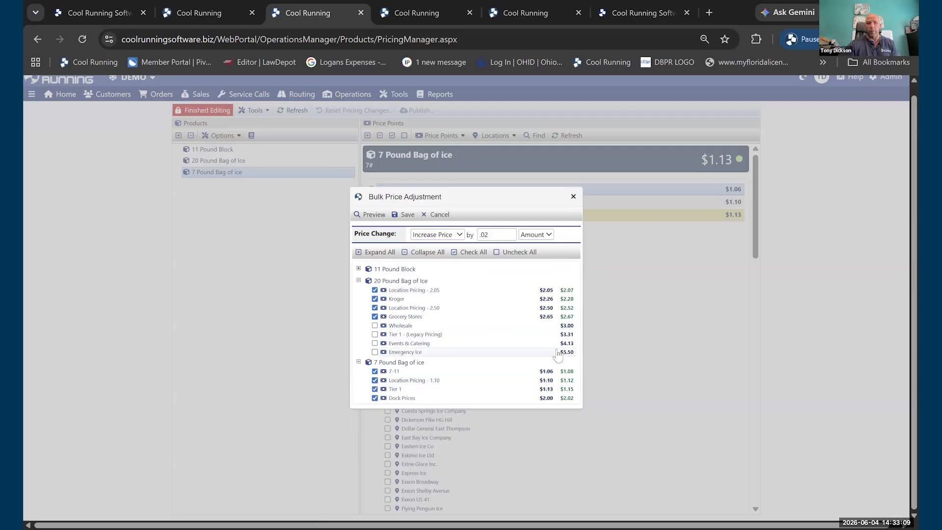
# - Save the bulk price adjustment and publish the pending pricing changes
pyautogui.click(404, 219)
pyautogui.click(513, 163)
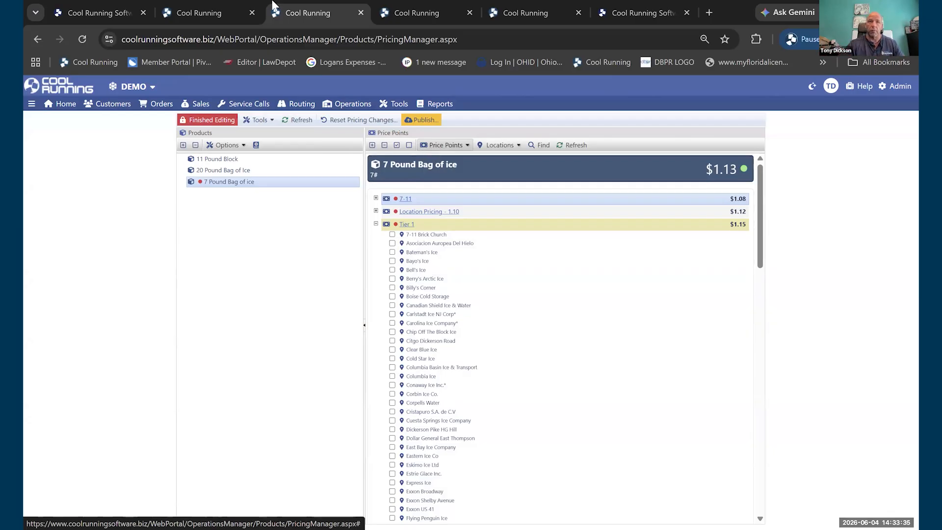
pyautogui.click(420, 123)
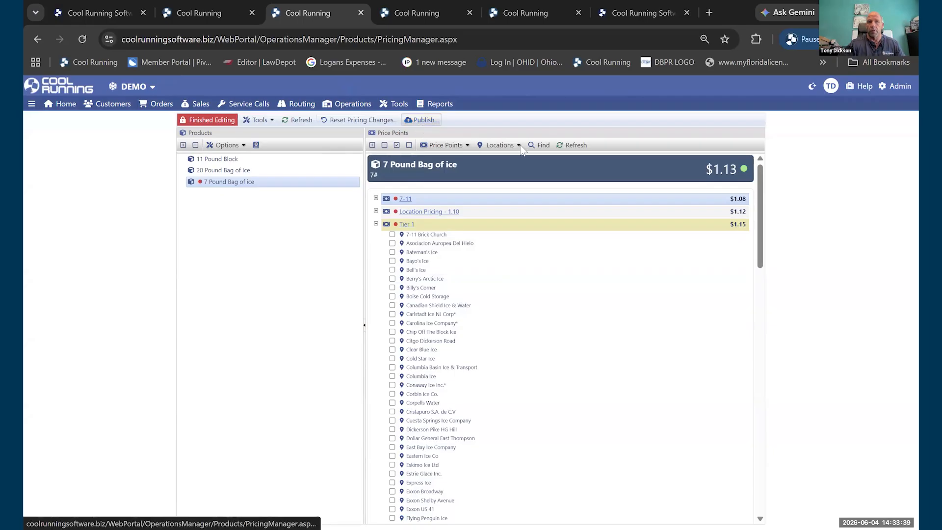
pyautogui.click(521, 142)
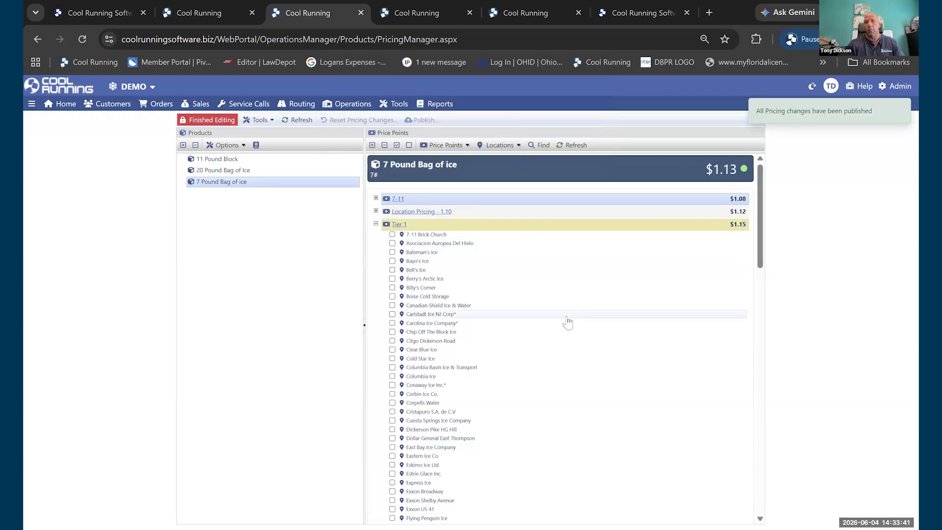
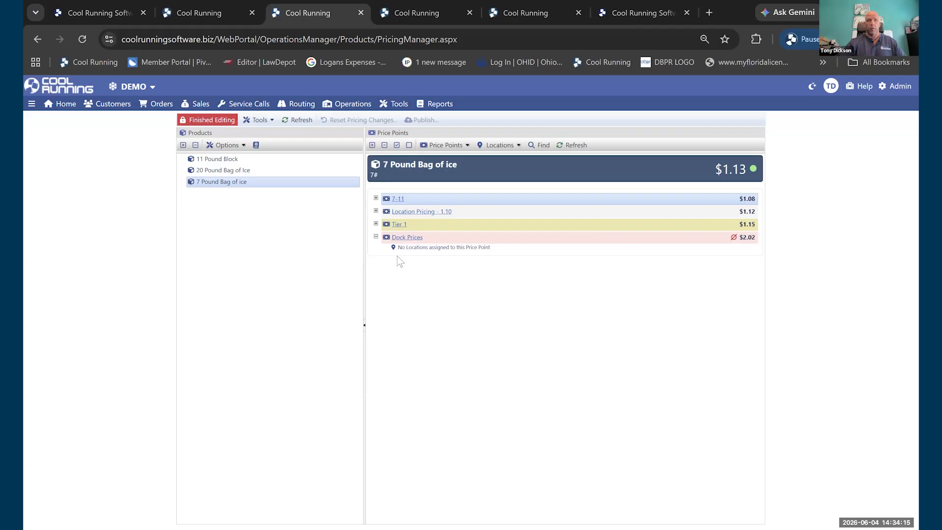
# - Open the products assigned to the 7-11 8th Avenue location of the IPIA 2025 Nashville customer
pyautogui.click(202, 16)
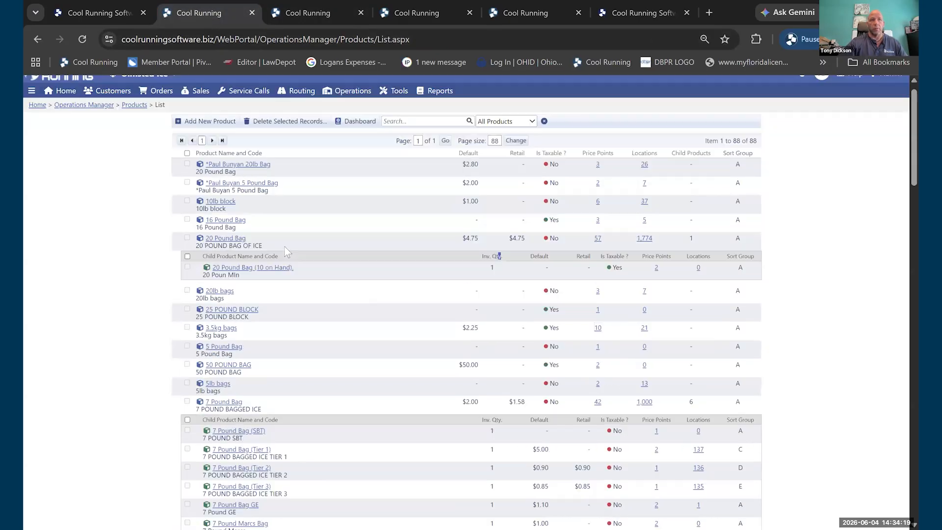
pyautogui.scroll(1, 287, 252)
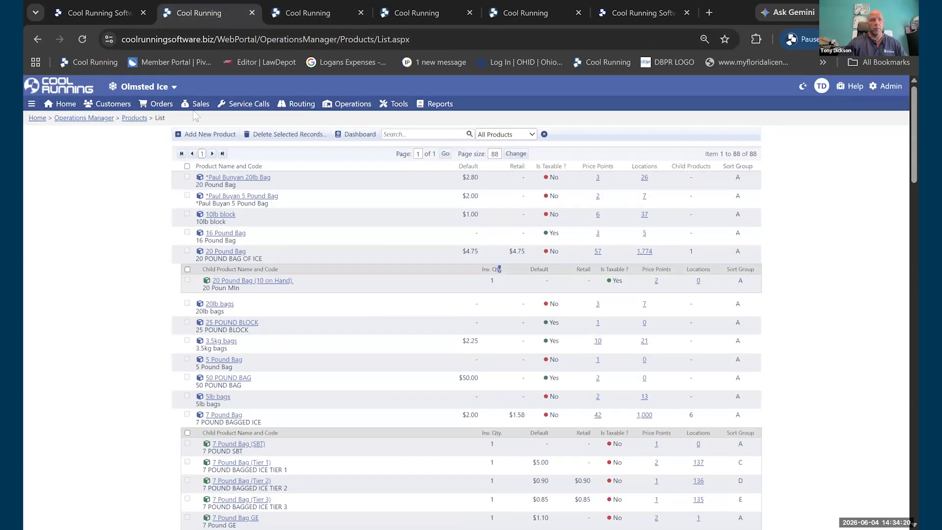
pyautogui.click(115, 126)
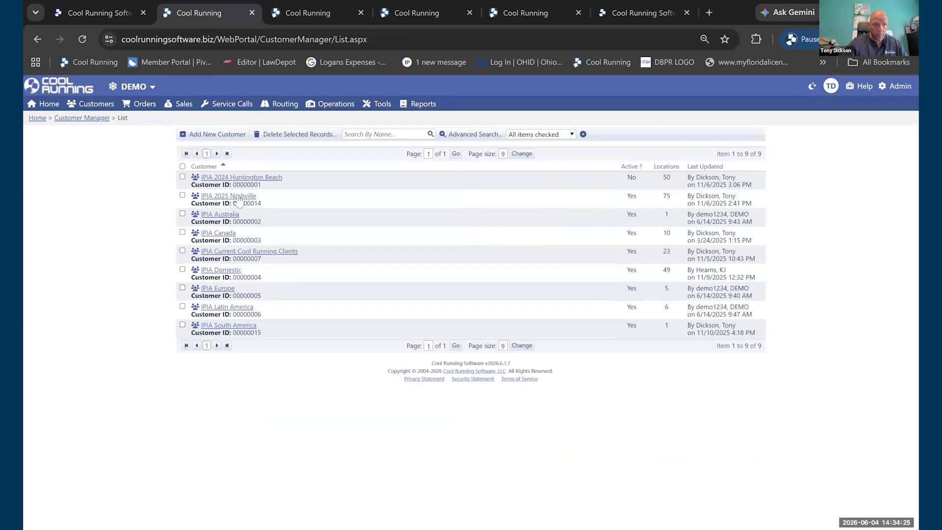
pyautogui.click(239, 196)
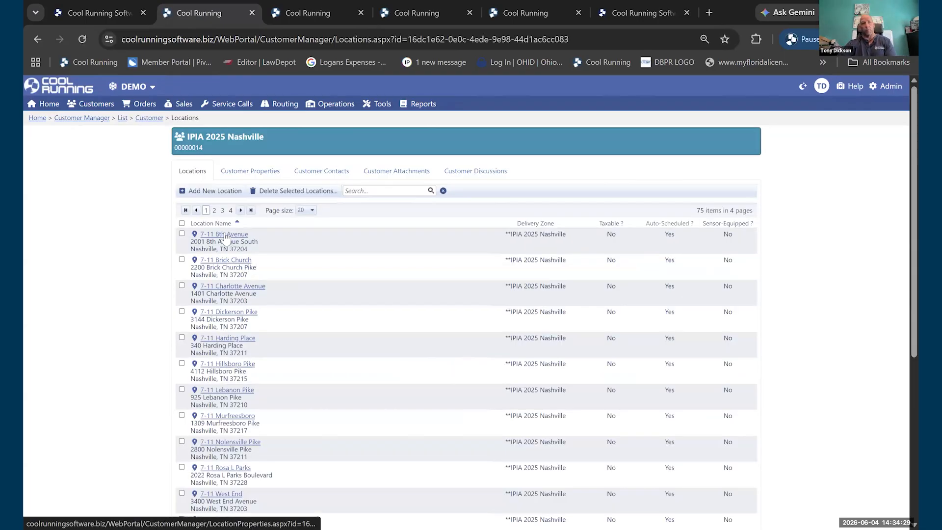
pyautogui.click(225, 236)
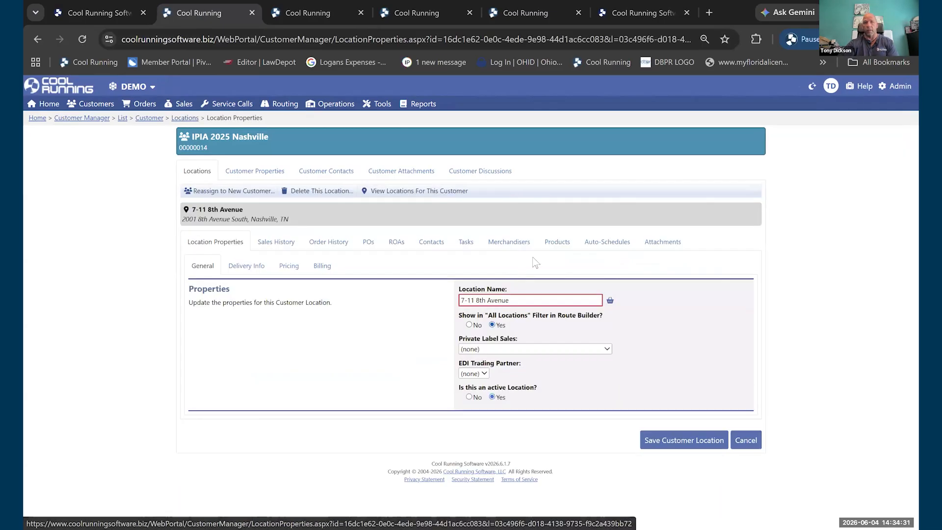
pyautogui.click(530, 257)
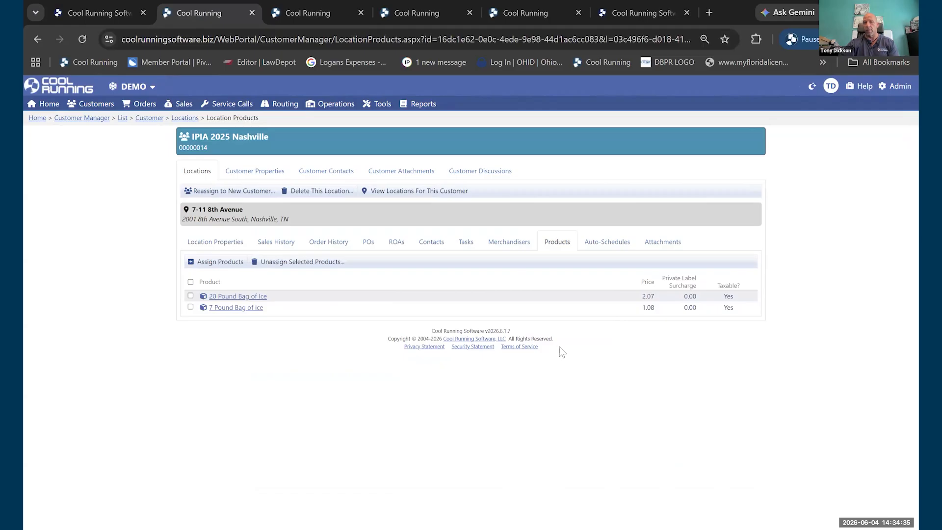
# - Give the location's 20 Pound Bag of Ice a new price point of 4.09, override its taxable setting to No and save
pyautogui.click(246, 296)
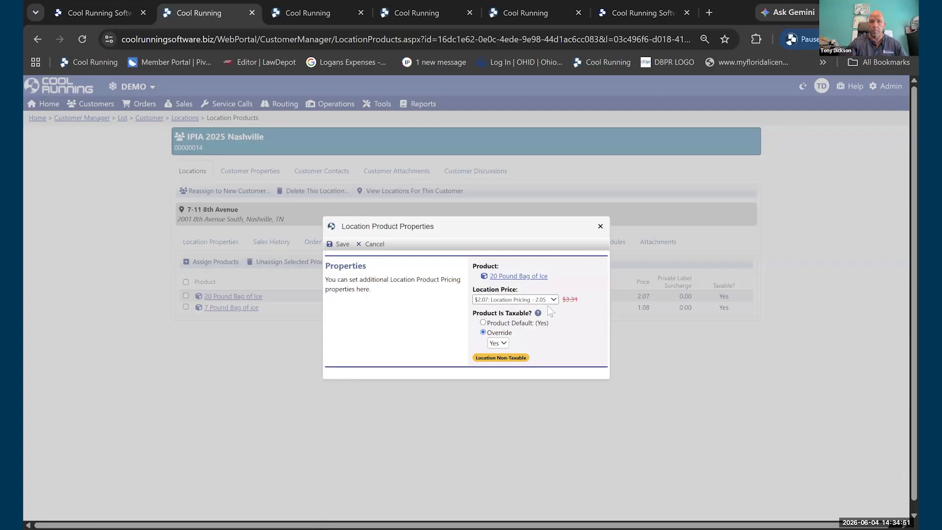
pyautogui.moveTo(572, 307)
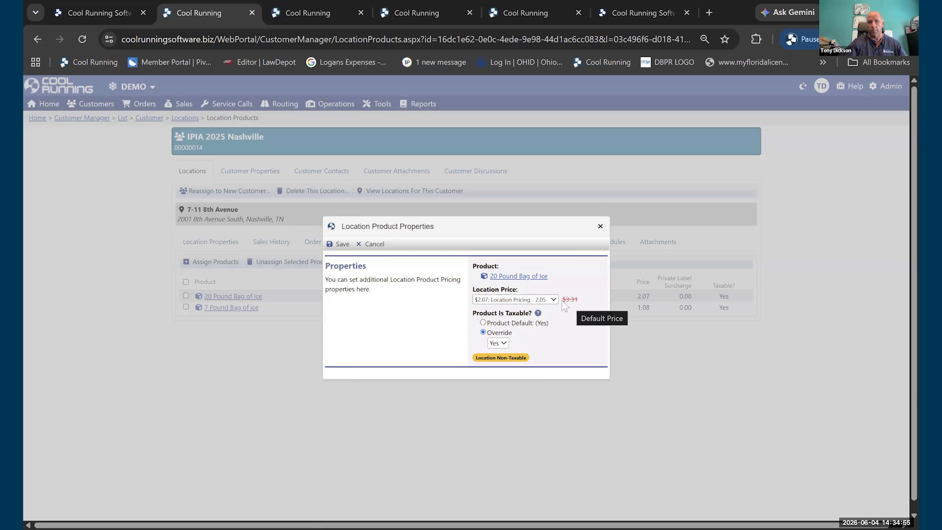
pyautogui.click(532, 299)
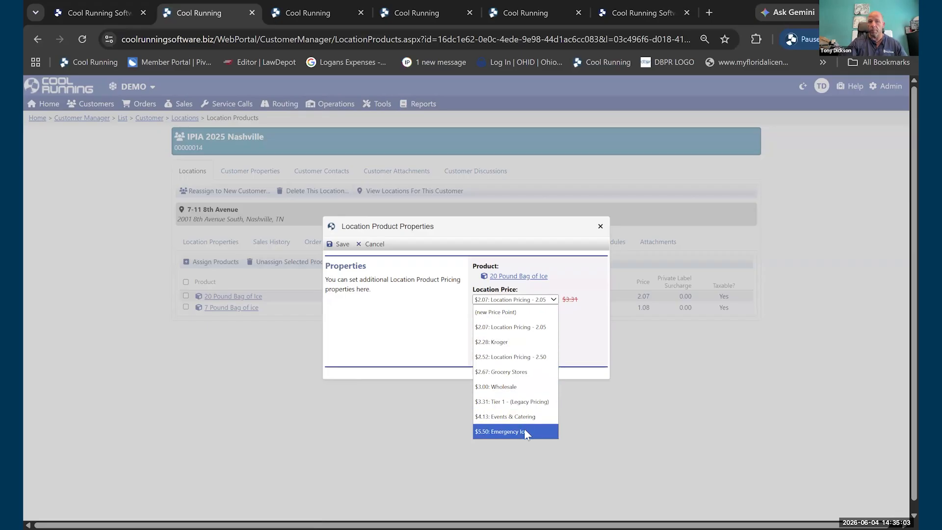
pyautogui.click(533, 313)
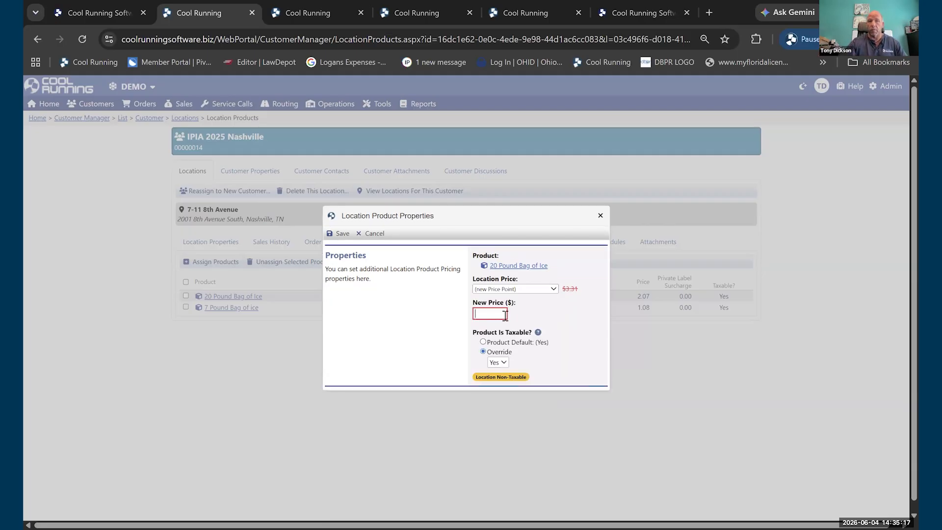
pyautogui.click(505, 315)
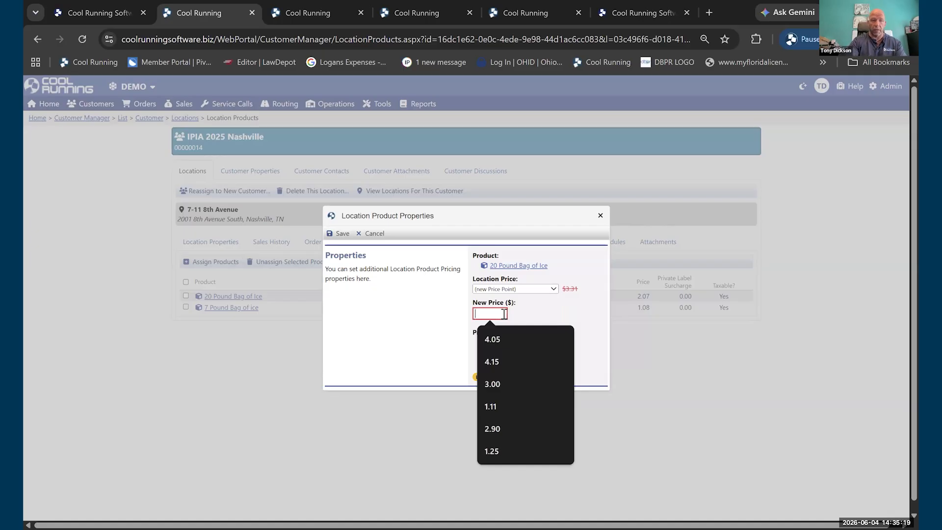
pyautogui.write('409')
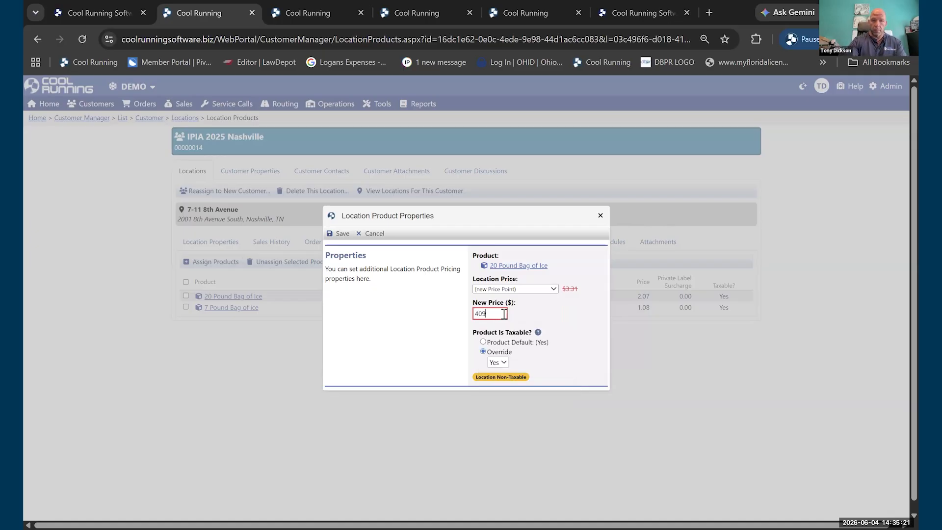
pyautogui.press('BackSpace')
pyautogui.press('BackSpace')
pyautogui.write('.09')
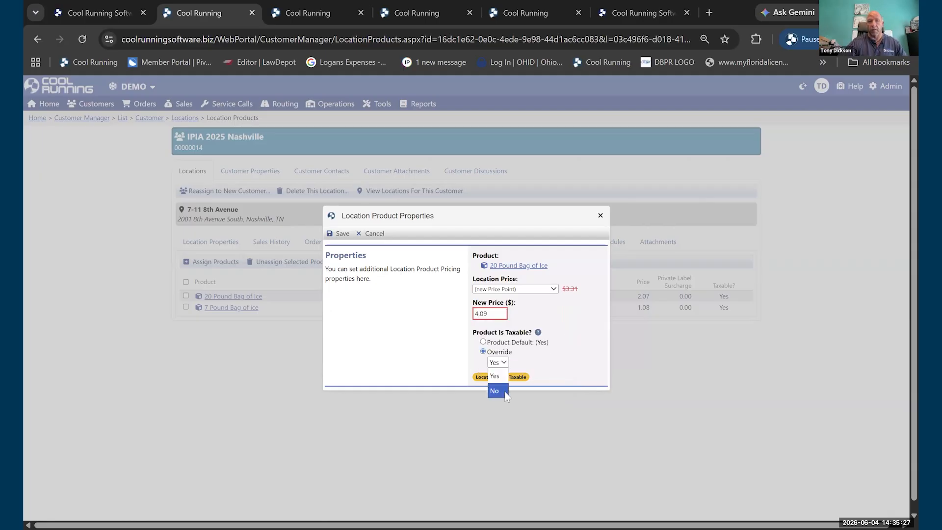
pyautogui.click(497, 390)
pyautogui.click(341, 233)
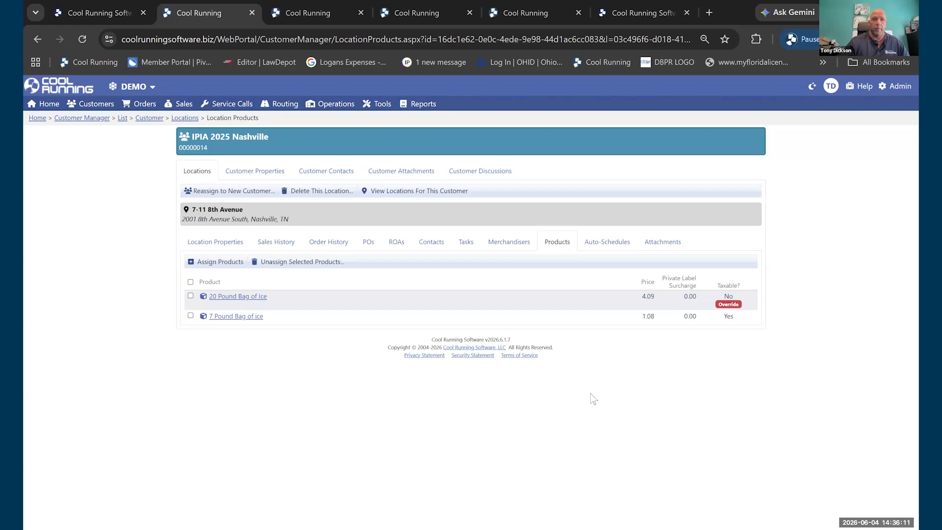
# - Open the Pricing Manager and remove its function lock to start editing on this page
pyautogui.click(324, 106)
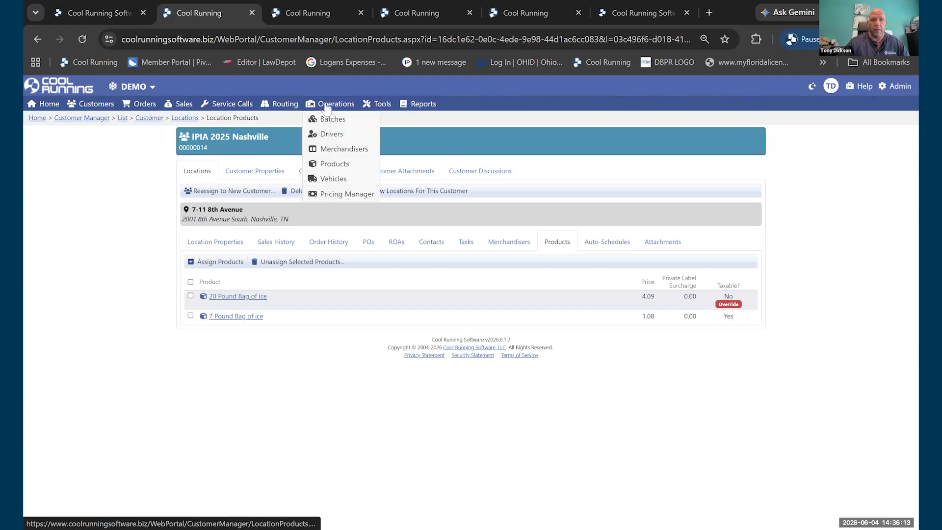
pyautogui.click(336, 196)
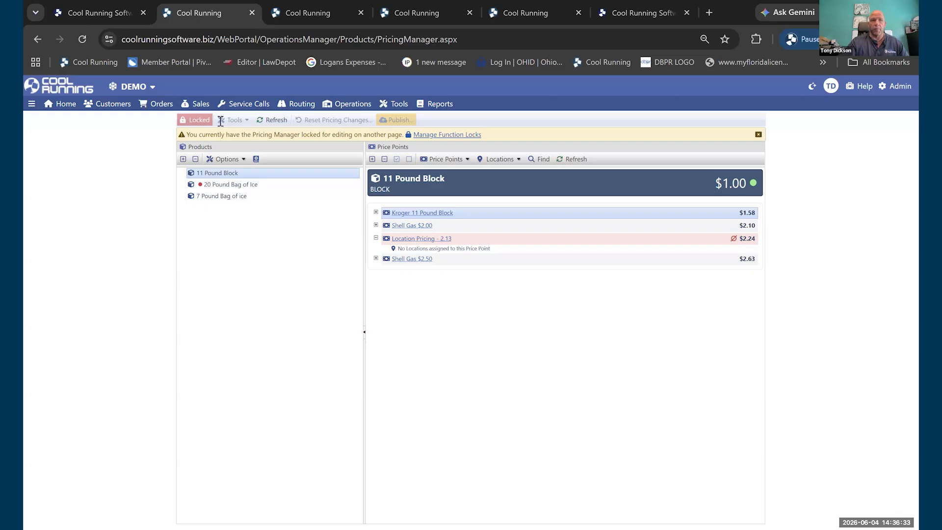
pyautogui.moveTo(190, 136); pyautogui.dragTo(387, 149)
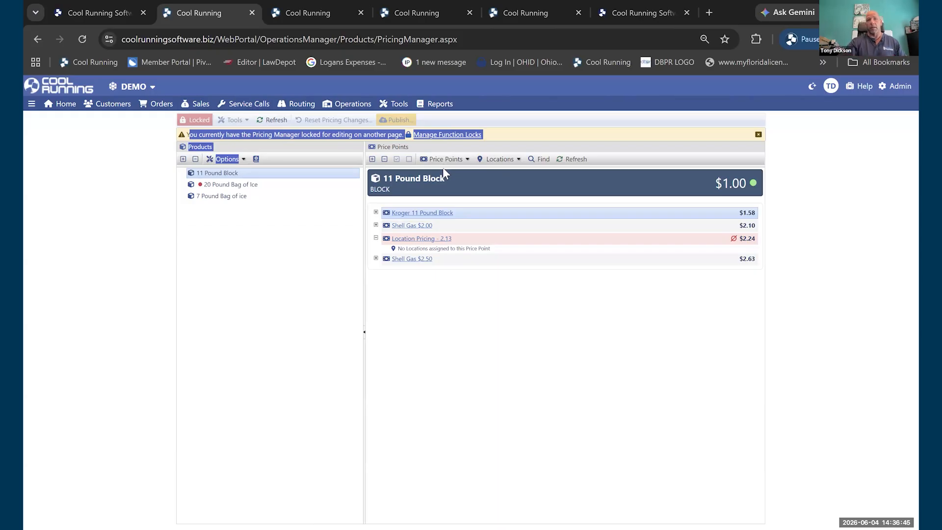
pyautogui.click(439, 135)
pyautogui.click(178, 162)
pyautogui.click(216, 134)
pyautogui.click(507, 337)
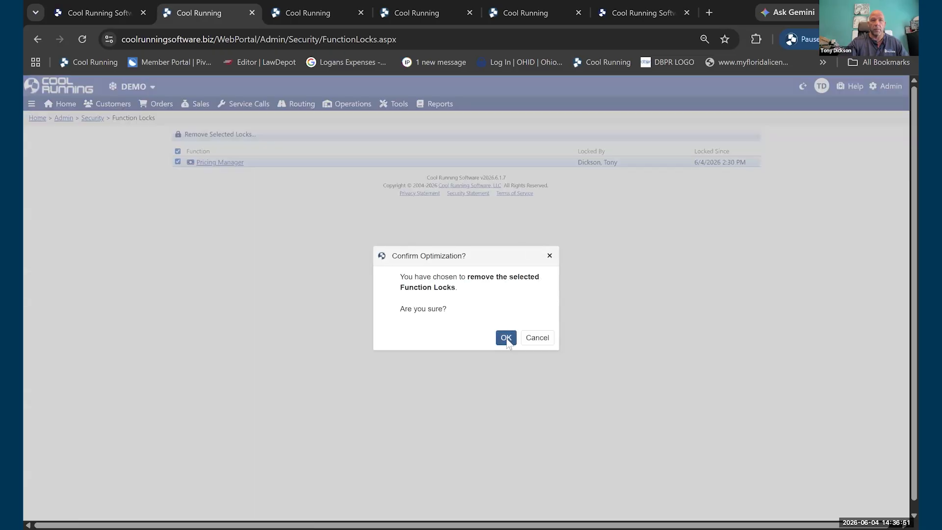
pyautogui.click(205, 120)
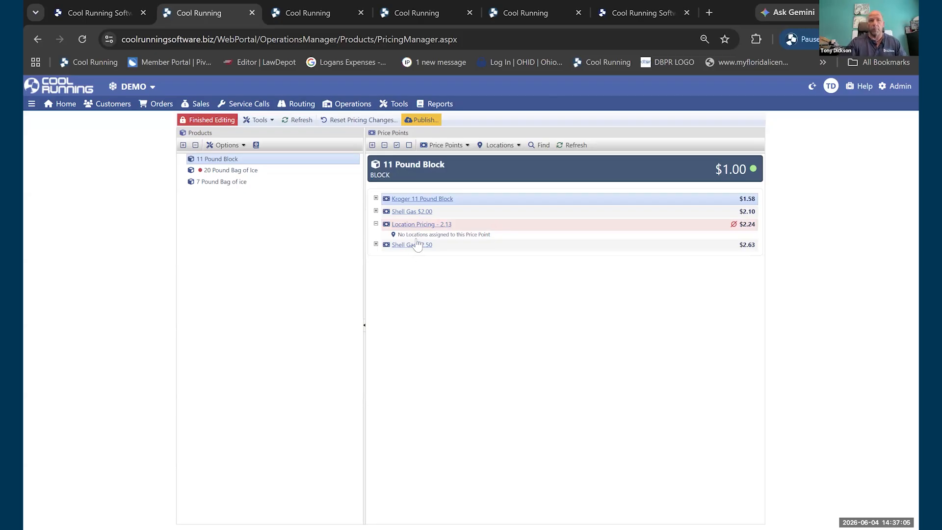
# - Close the Location Price Properties without saving and view the locations assigned to the 20 Pound Bag's Location Pricing - 1.22
pyautogui.click(376, 212)
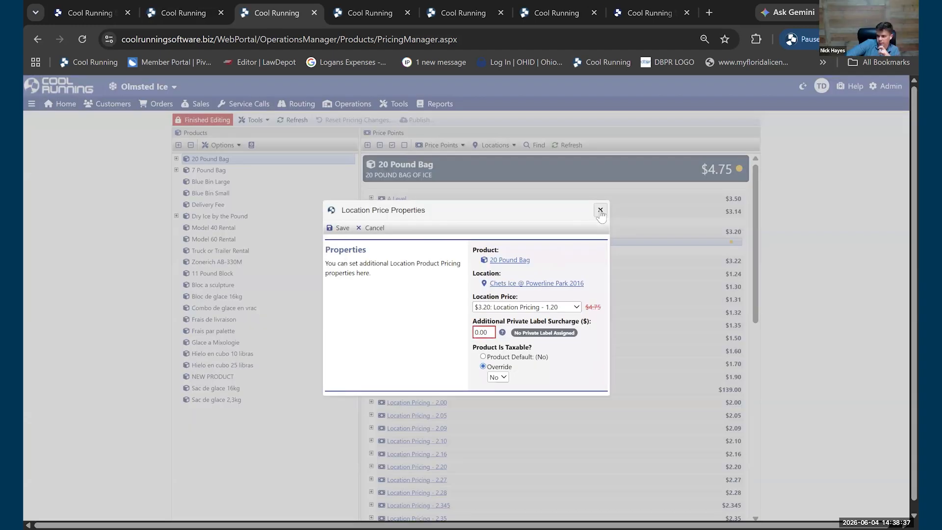
pyautogui.click(600, 211)
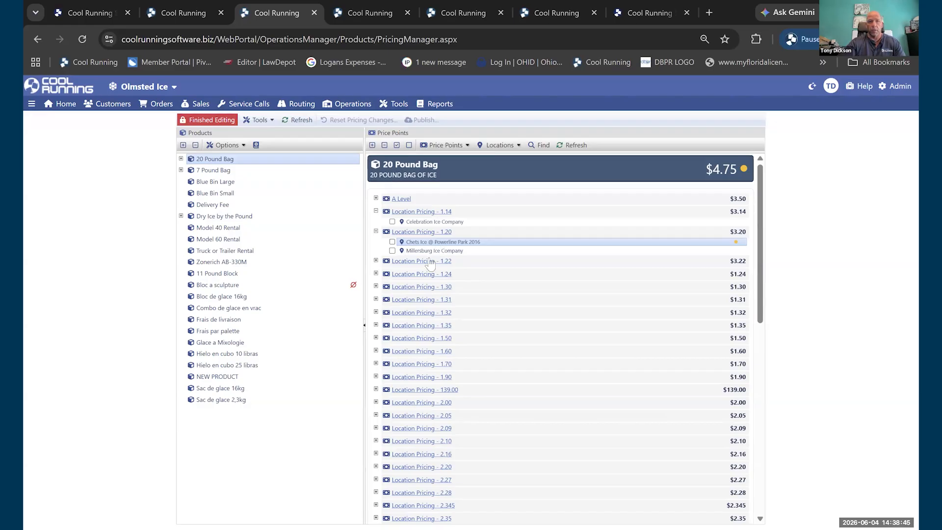
pyautogui.click(376, 262)
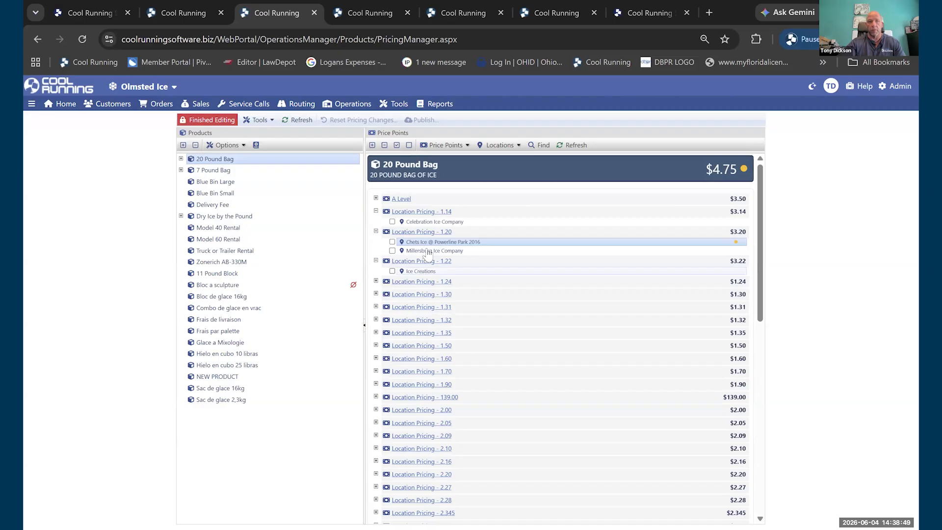
# - View the locations under the 20 Pound Bag's 1.24 and 1.30 price points and examine Marco Polos' private label surcharge in its price properties
pyautogui.click(376, 281)
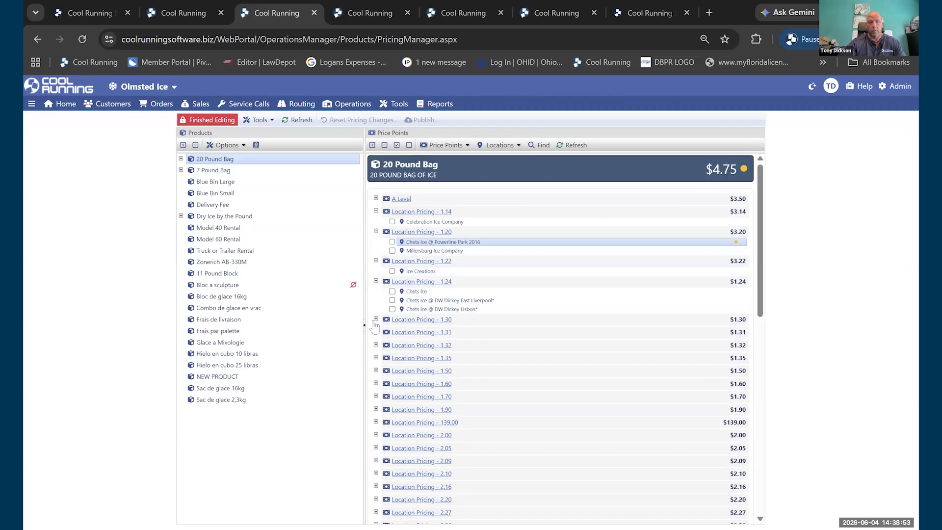
pyautogui.click(376, 319)
pyautogui.doubleClick(415, 332)
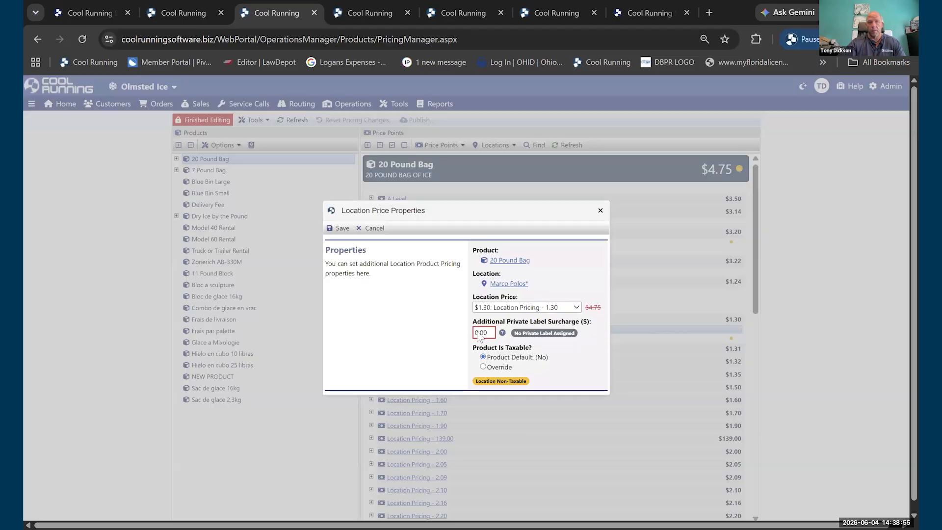
pyautogui.doubleClick(481, 333)
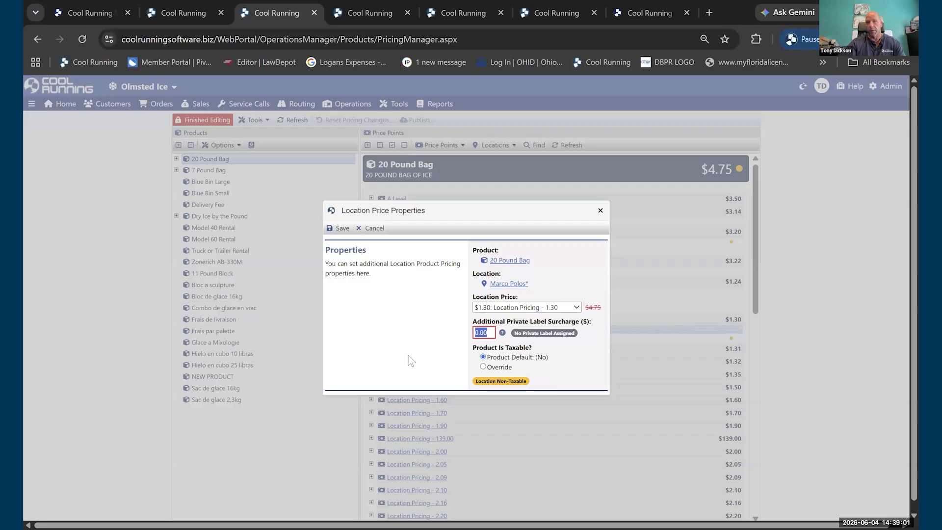
# - Examine the 20 Pound Bag's surcharge among the Marco Polos location's products, and close both this and the Pricing Manager dialog without saving
pyautogui.click(508, 284)
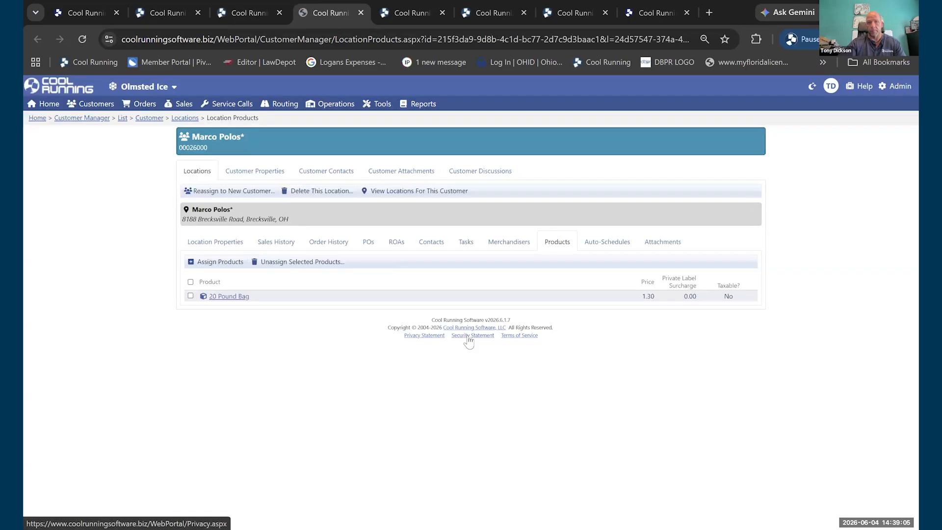
pyautogui.click(239, 297)
pyautogui.moveTo(485, 321); pyautogui.dragTo(398, 332)
pyautogui.moveTo(492, 322); pyautogui.dragTo(425, 355)
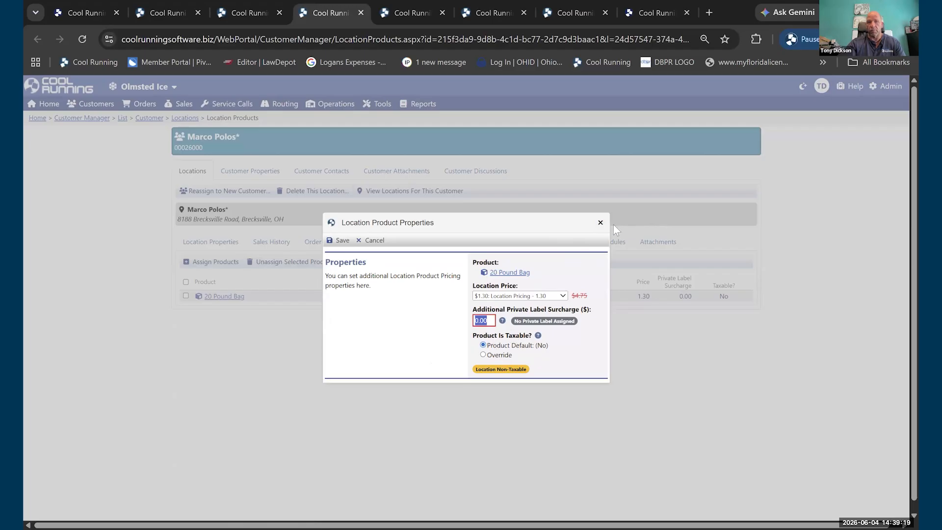
pyautogui.click(600, 223)
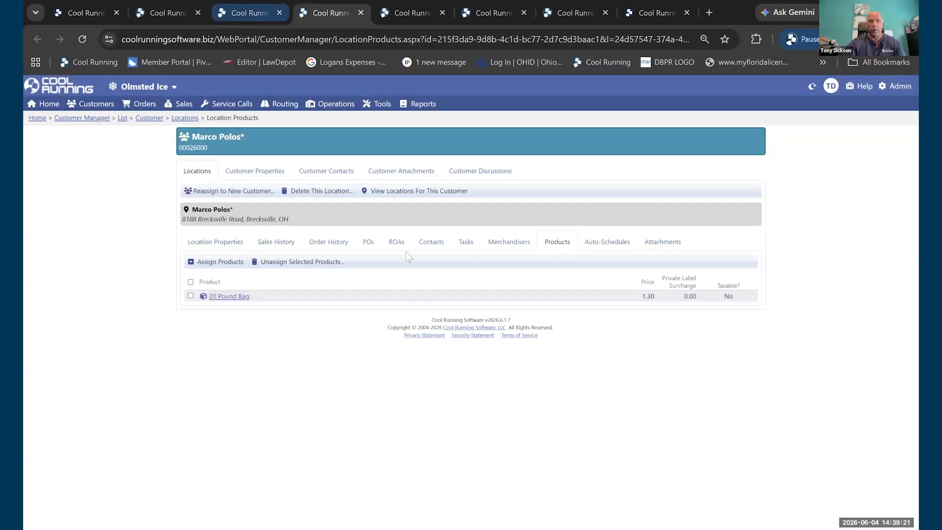
pyautogui.click(241, 19)
pyautogui.click(600, 210)
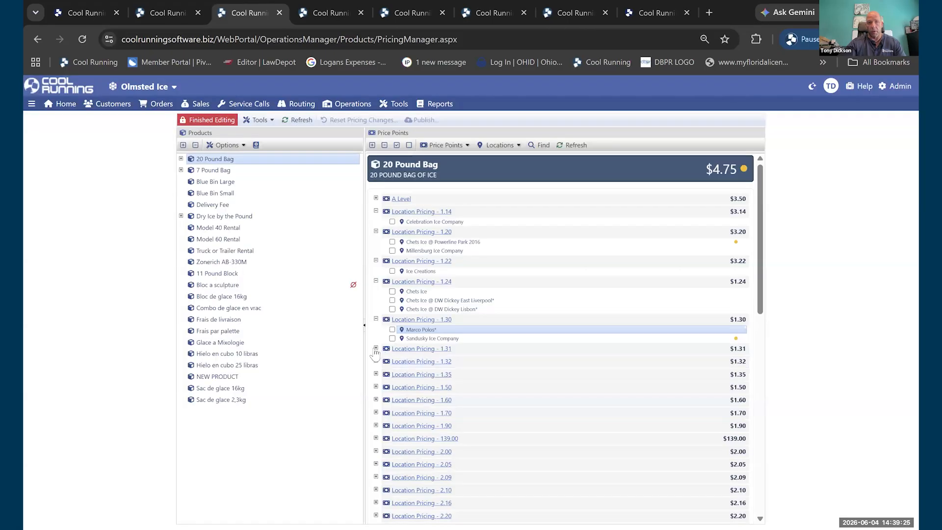
# - View the locations under price points 1.31 and 1.32, inspect Capital City Ice Company's private label surcharge and close its properties without saving
pyautogui.click(375, 349)
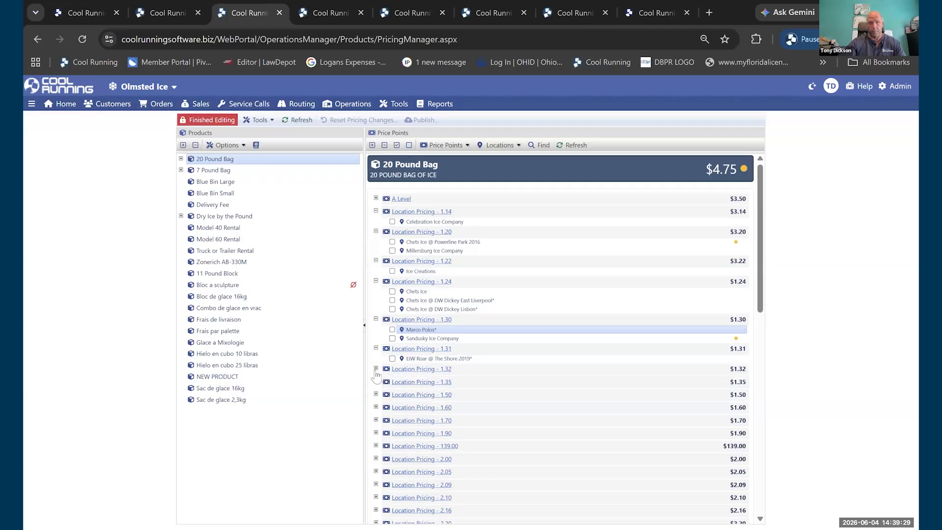
pyautogui.click(376, 369)
pyautogui.doubleClick(423, 379)
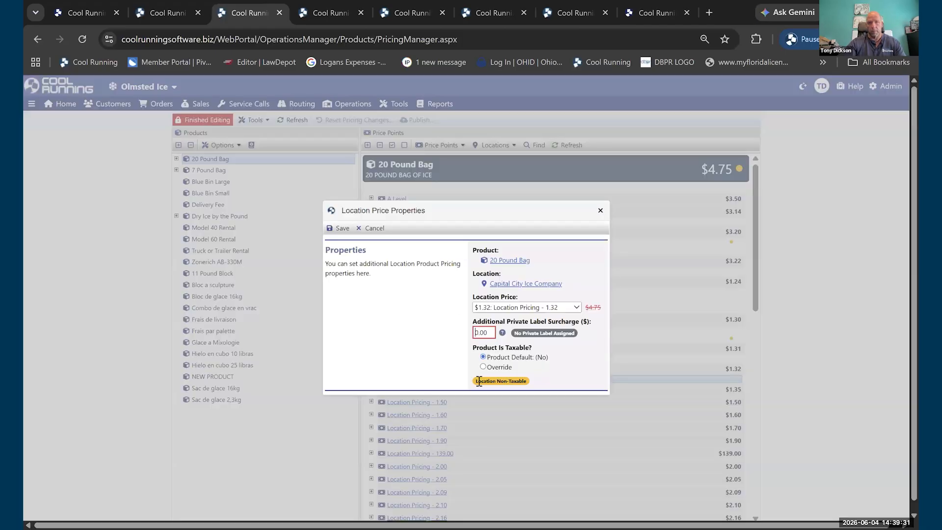
pyautogui.click(490, 332)
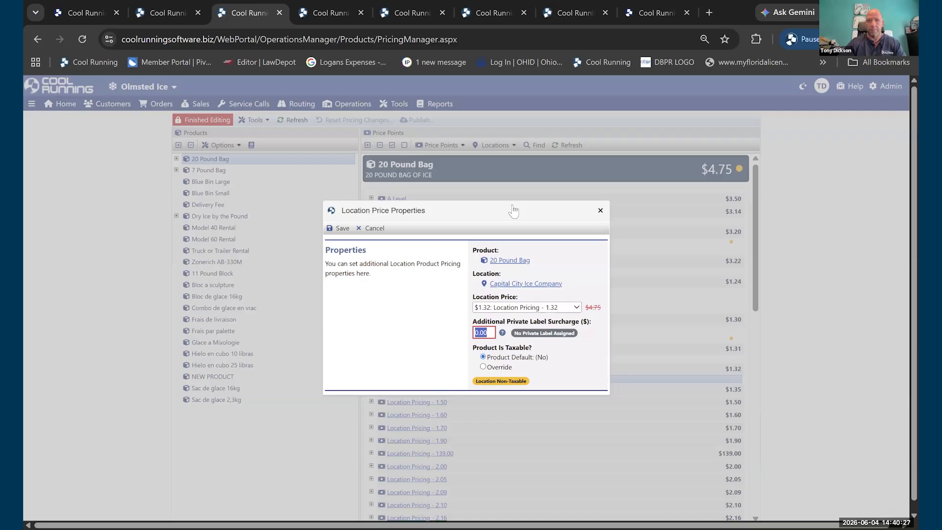
pyautogui.click(600, 211)
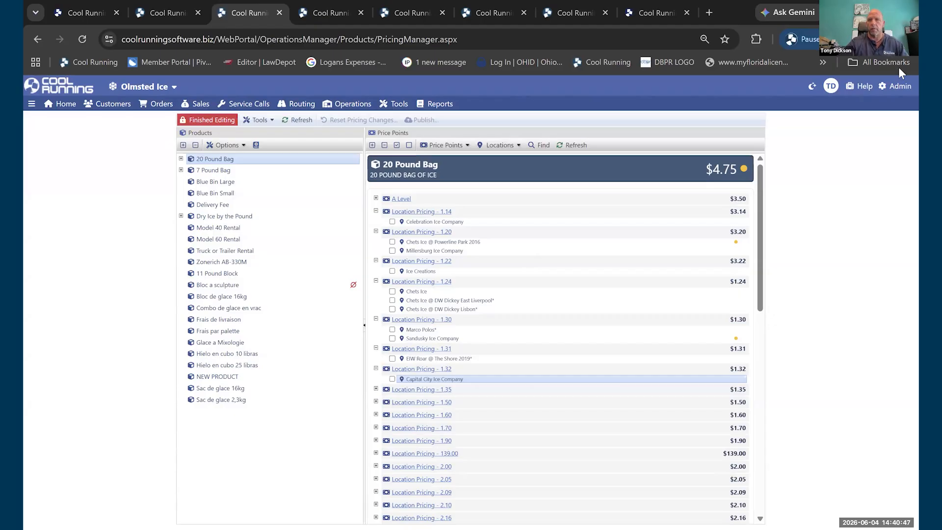
# - Open the online Training Center from the help link and browse the General Settings tutorial playlists down to Customer Management Features
pyautogui.click(863, 89)
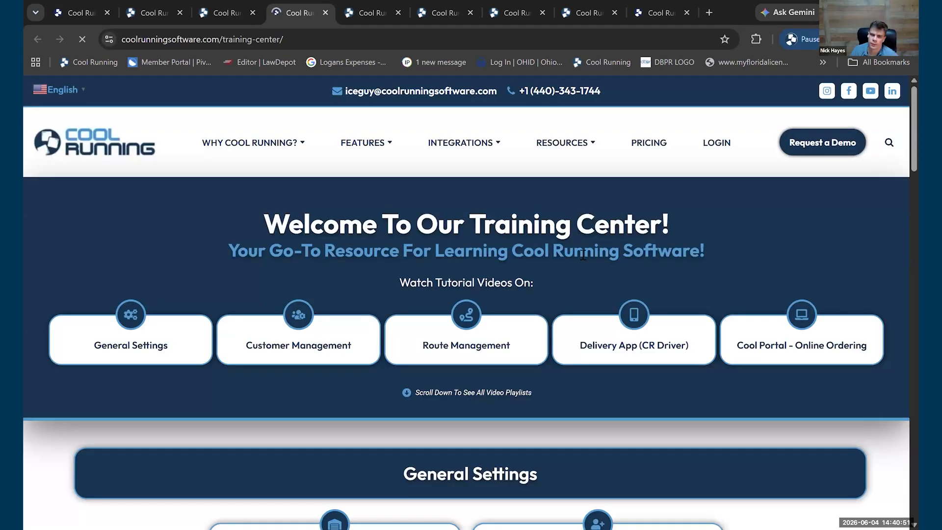
pyautogui.scroll(-6, 582, 257)
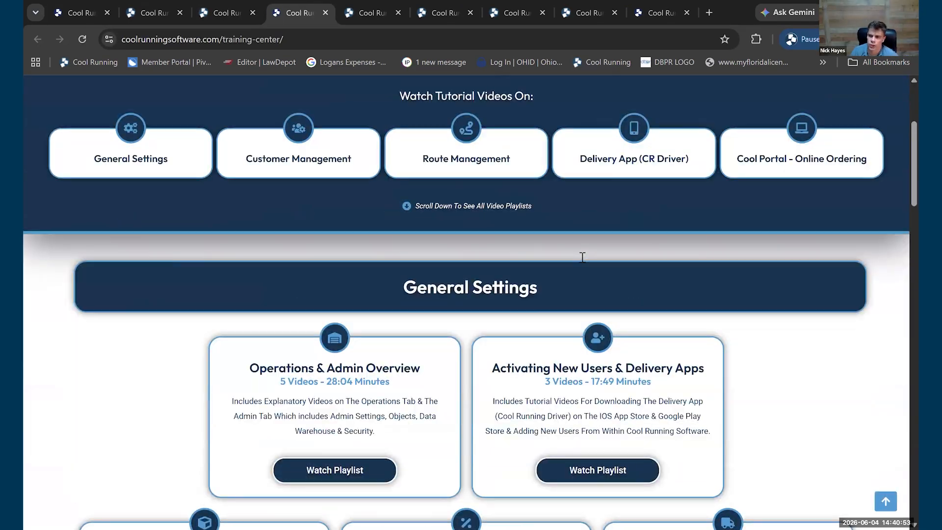
pyautogui.scroll(-3, 581, 257)
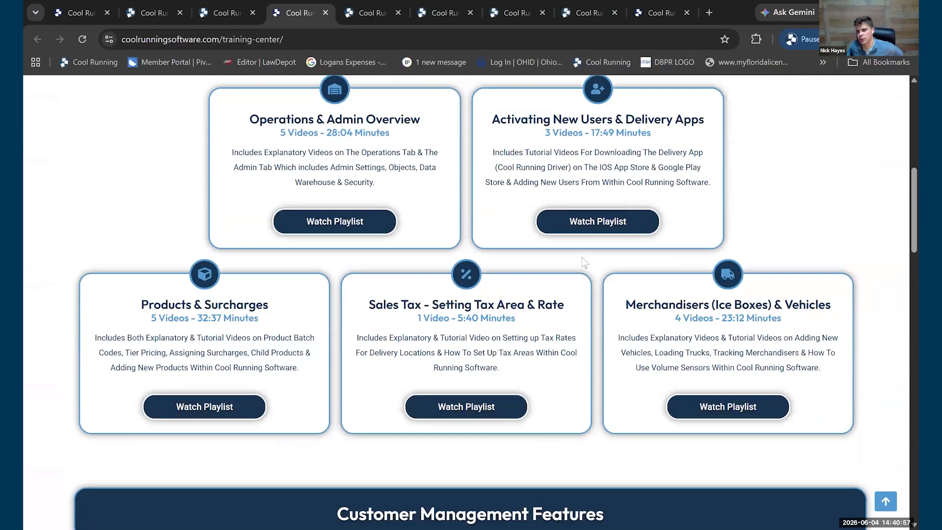
pyautogui.scroll(-3, 583, 262)
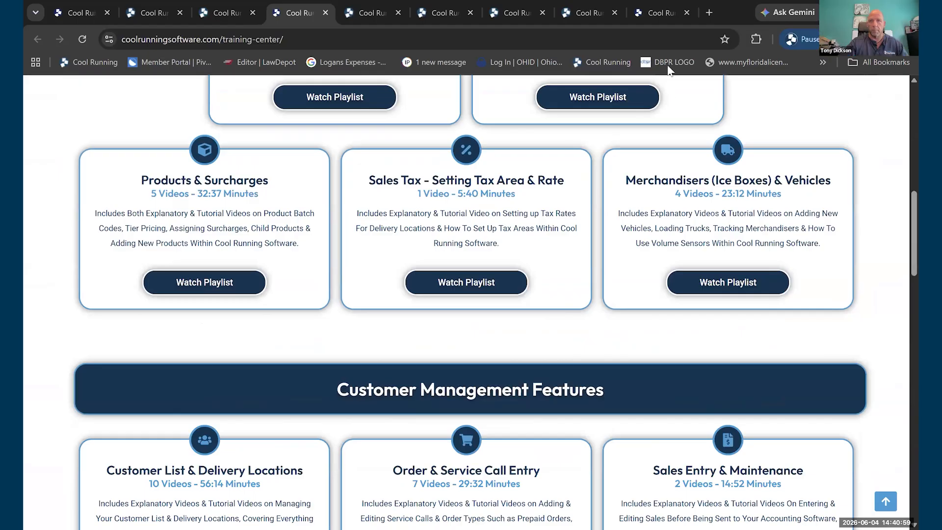